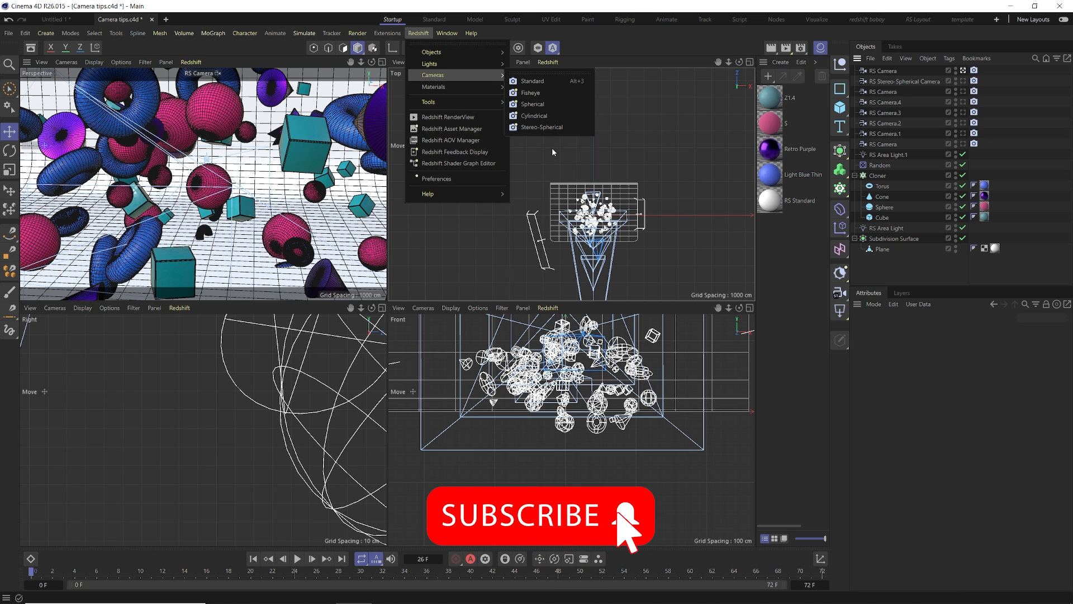
mouse_move(464, 76)
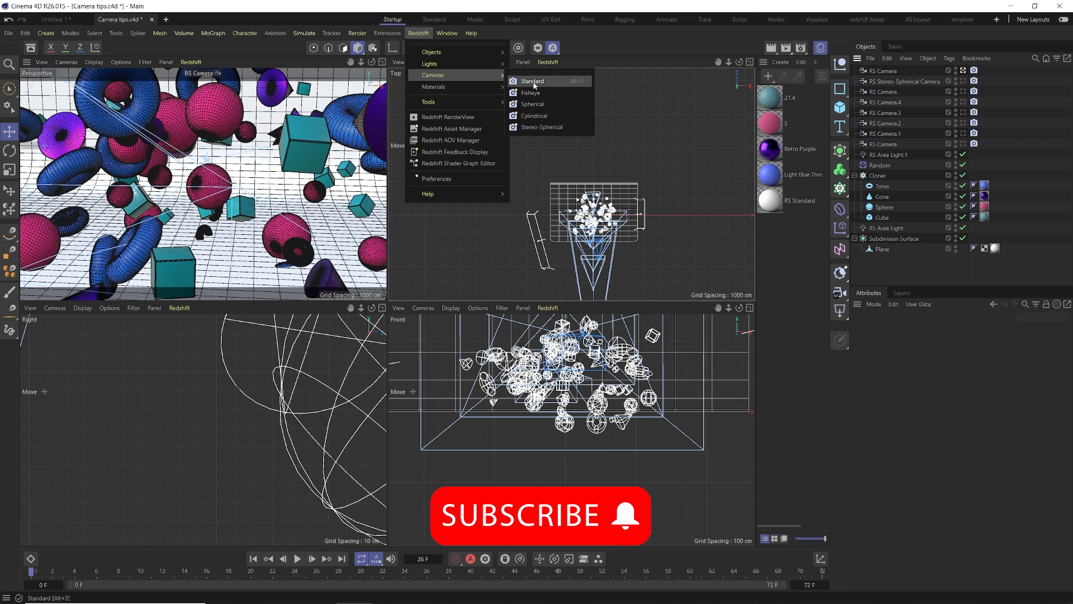
left_click(765, 232)
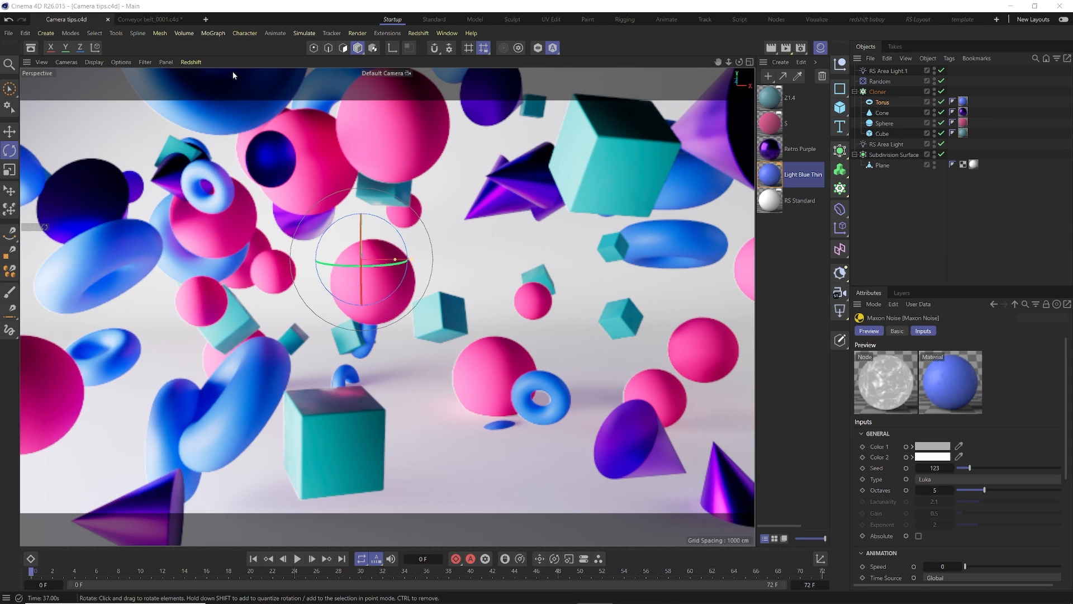
left_click(191, 62)
left_click(219, 62)
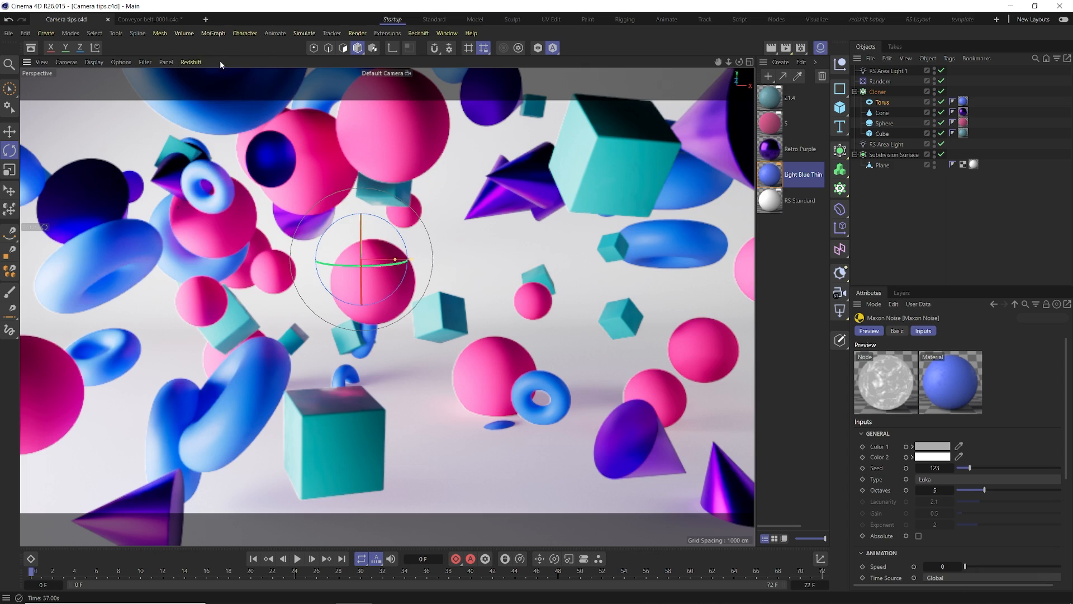
Add a regular camera object from a closer, orbited perspective view of the shapes
left_click_drag(358, 286, 463, 248, "alt")
scroll(410, 231, "up", 5)
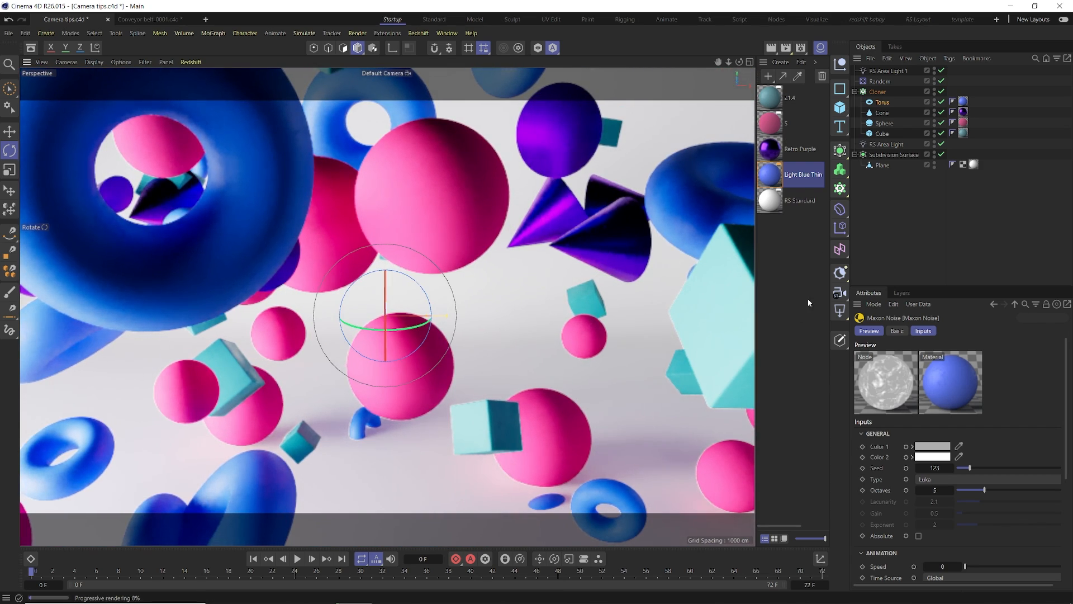
left_click(842, 291)
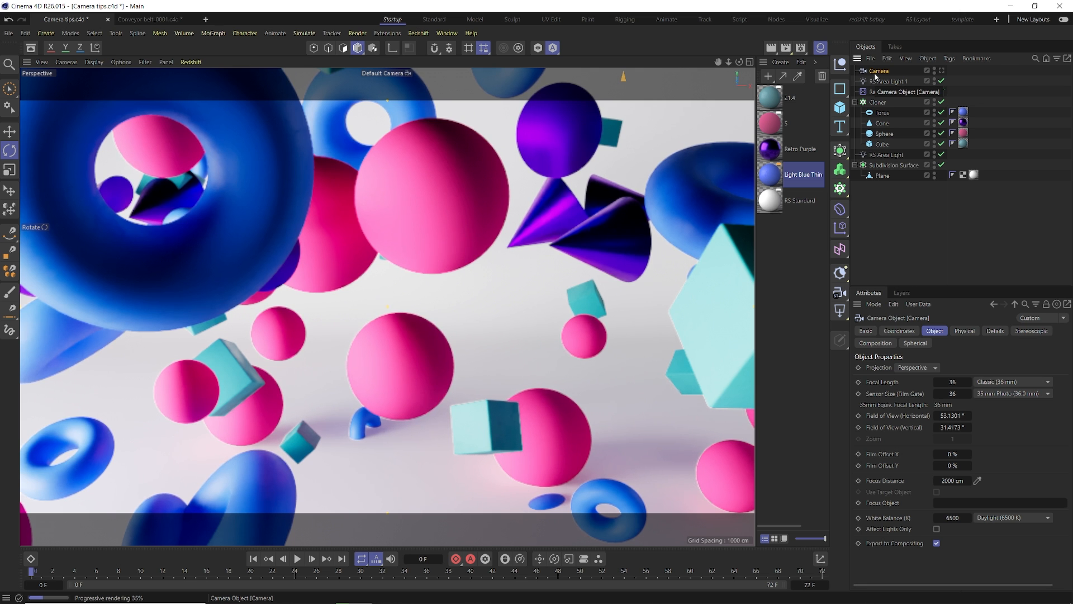
key("Delete")
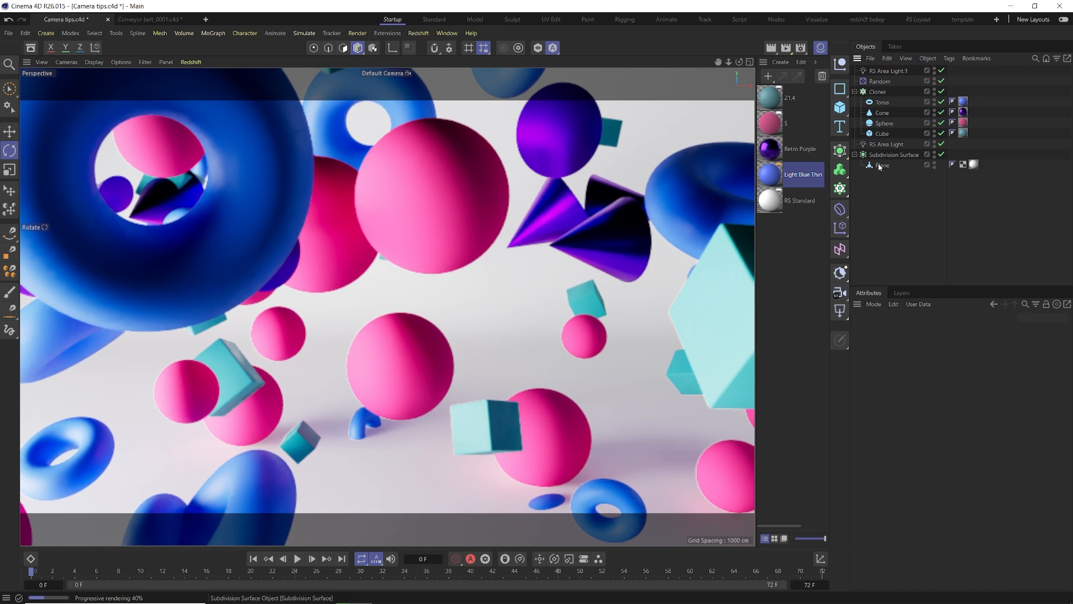
key("ctrl+z")
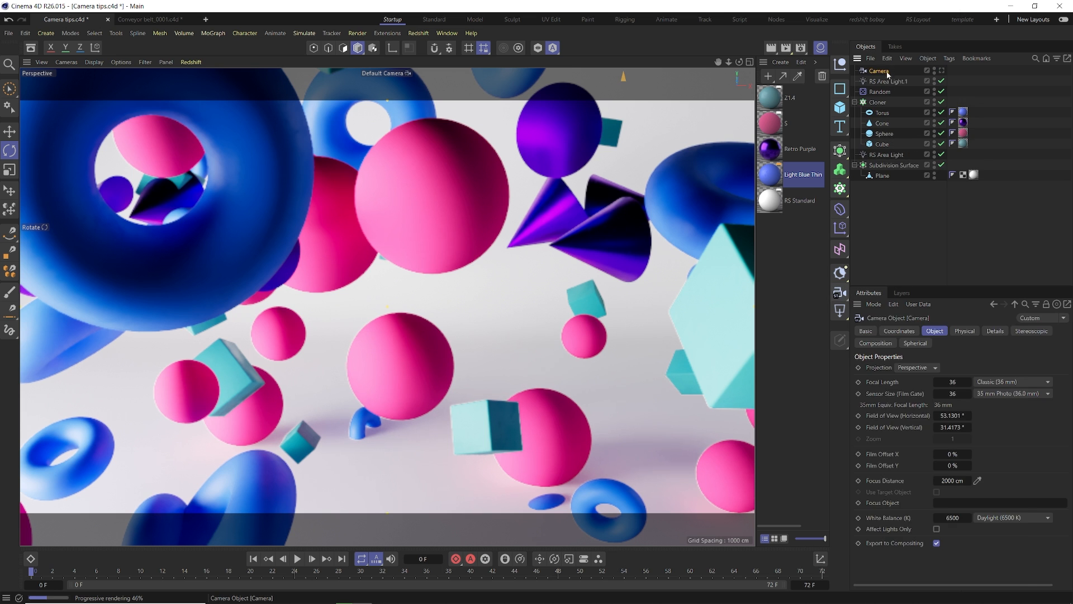
Attach a Redshift Camera tag to the regular camera object and remove that camera from the scene
right_click(876, 71)
mouse_move(912, 97)
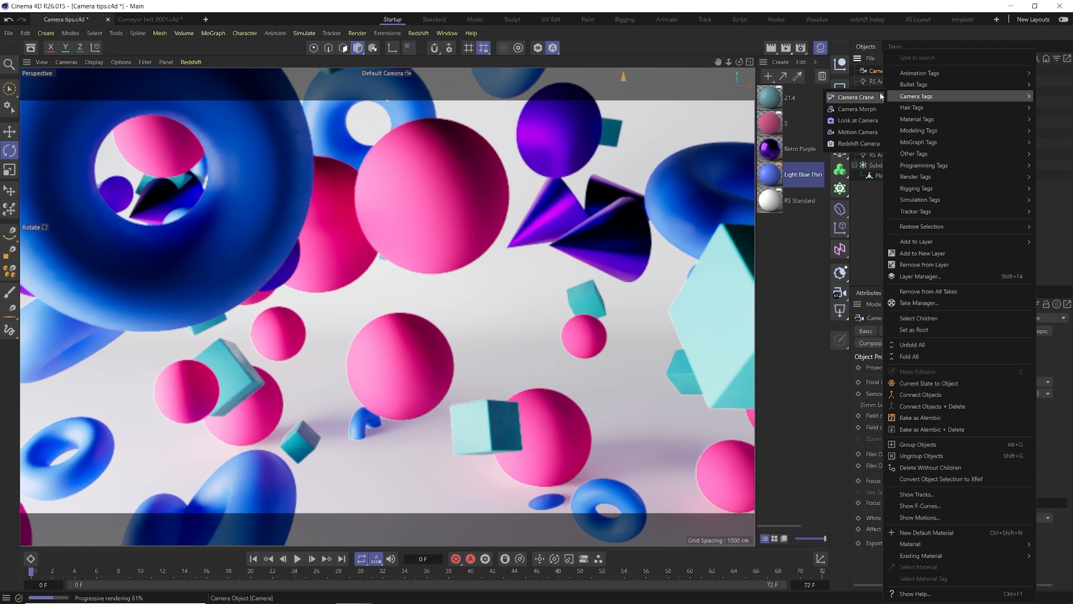
left_click(850, 144)
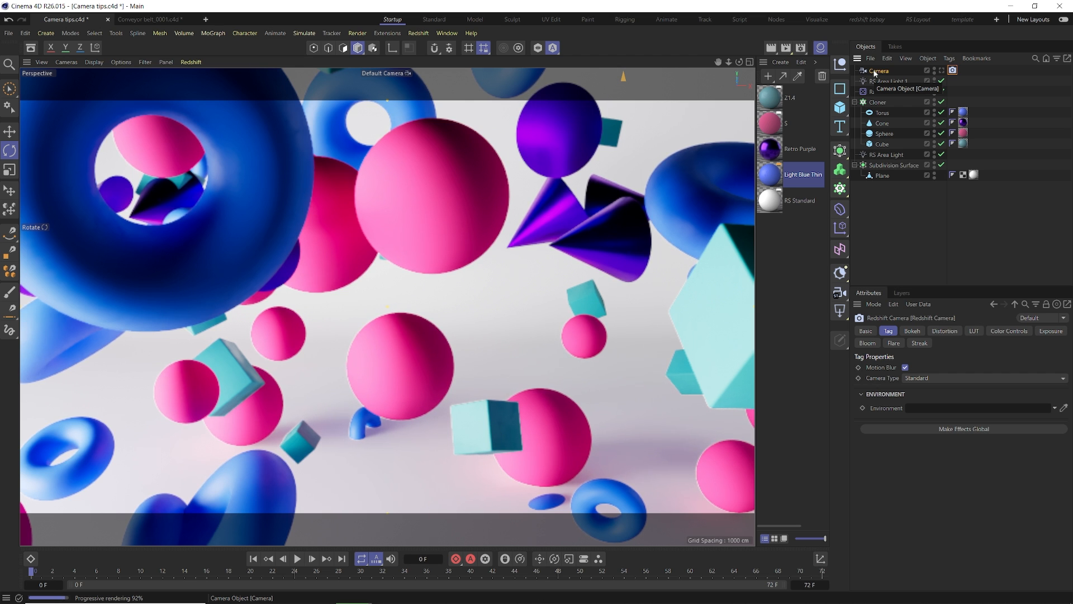
key("Delete")
Look up the shortcut of Redshift's Standard camera command in the Command Manager, filtering by "stand"
left_click(447, 33)
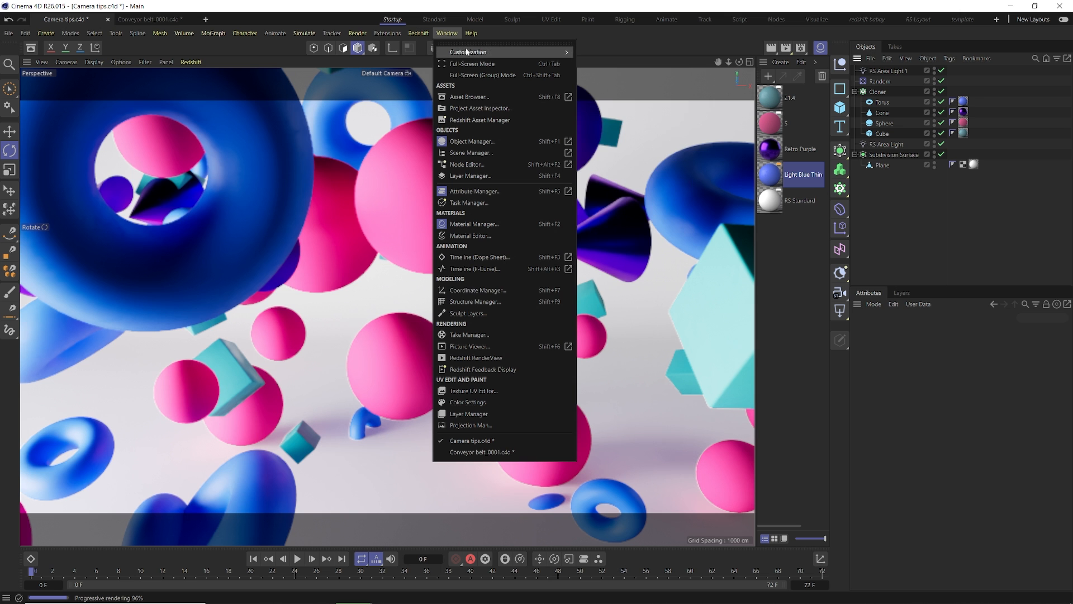
mouse_move(524, 56)
left_click(601, 58)
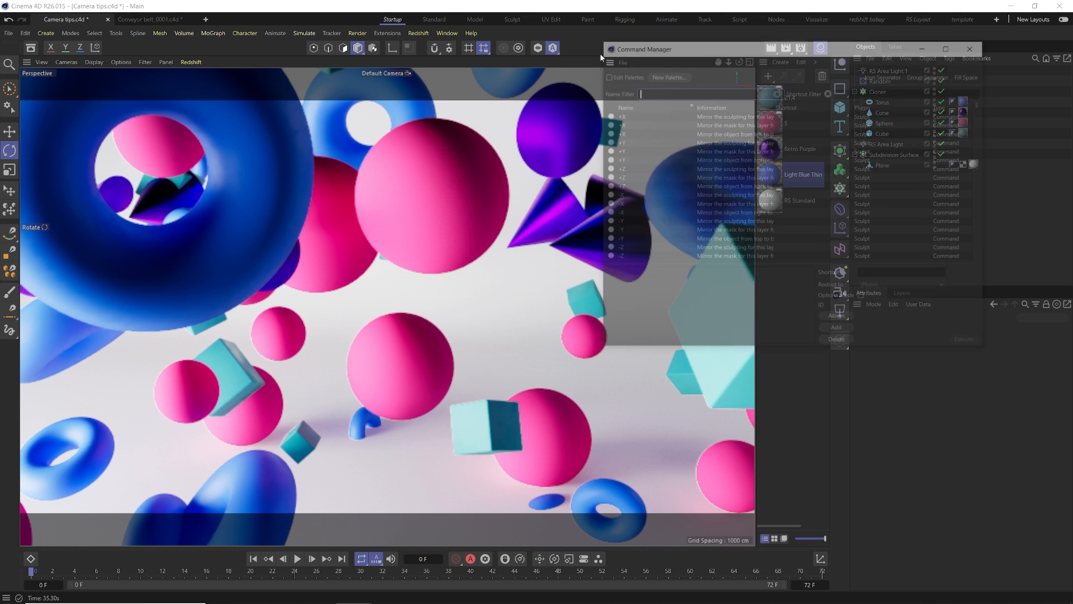
type("stand")
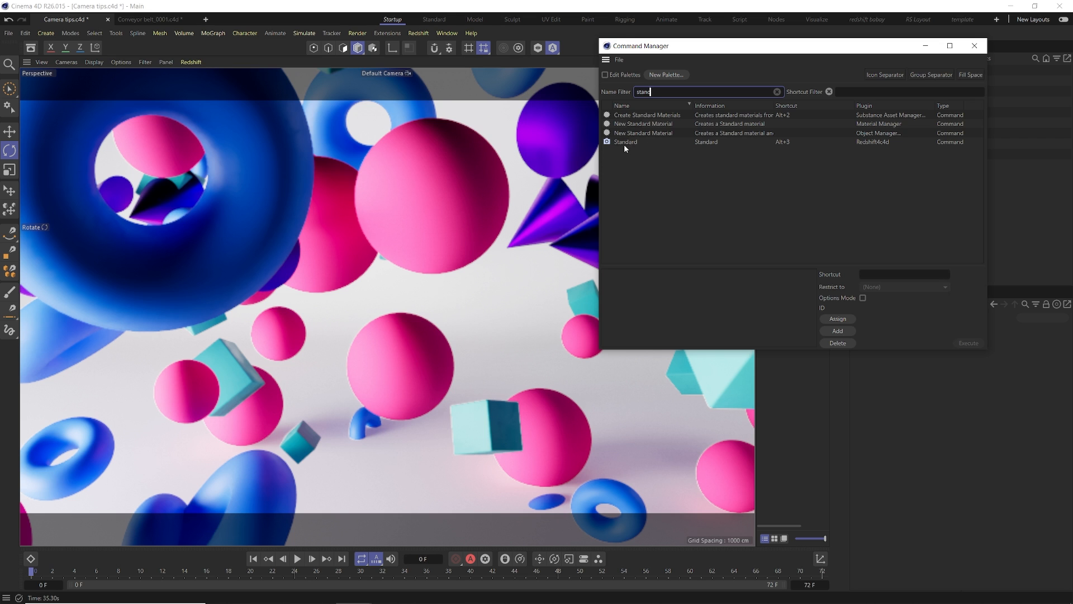
left_click(624, 143)
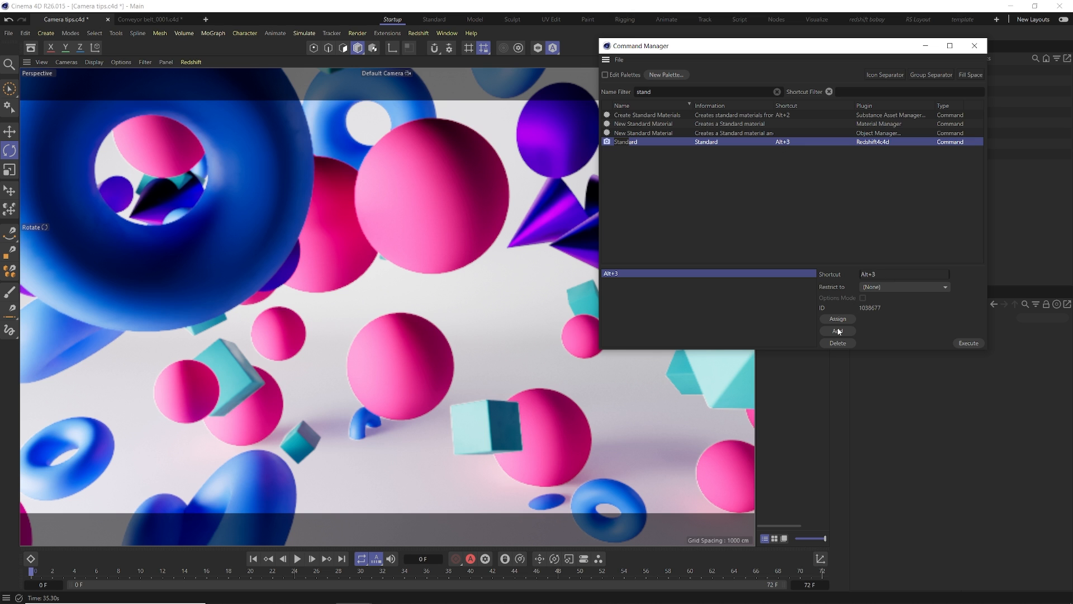
left_click(975, 46)
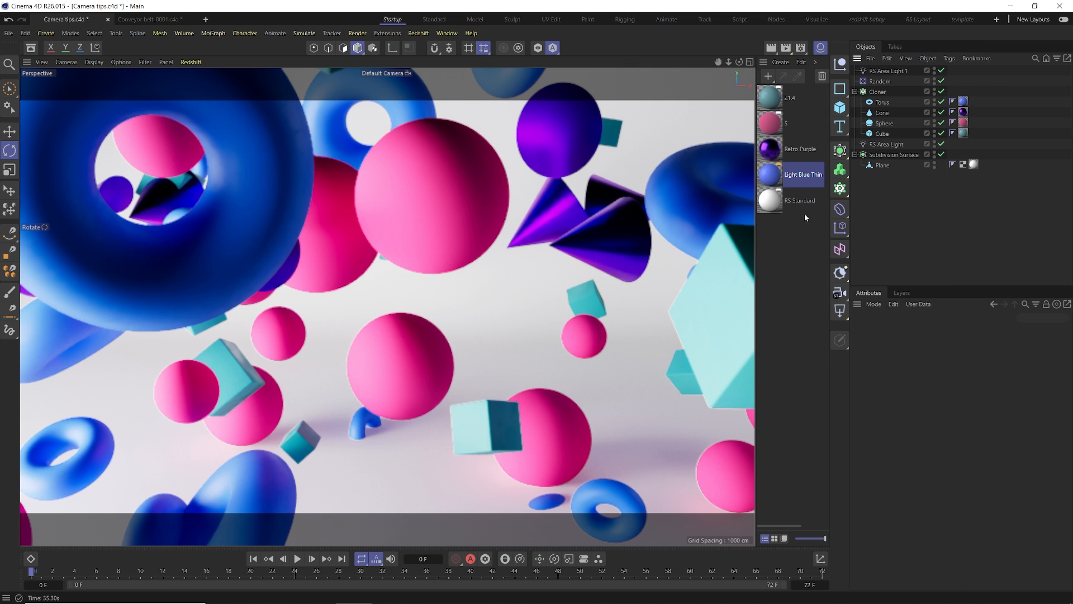
Create a standard Redshift camera and look at the scene through it
key("alt+3")
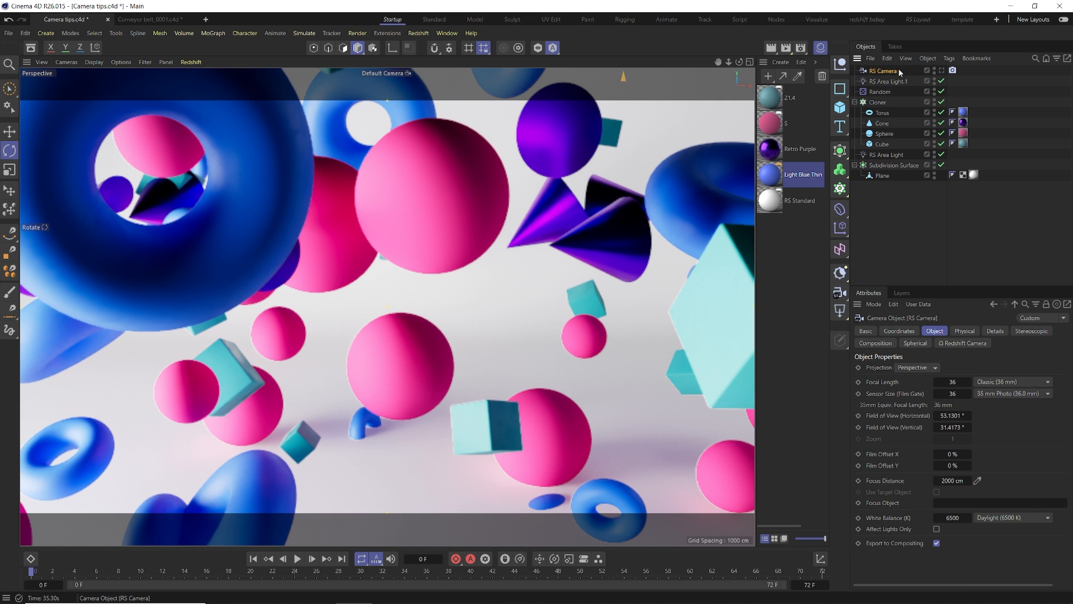
left_click(942, 70)
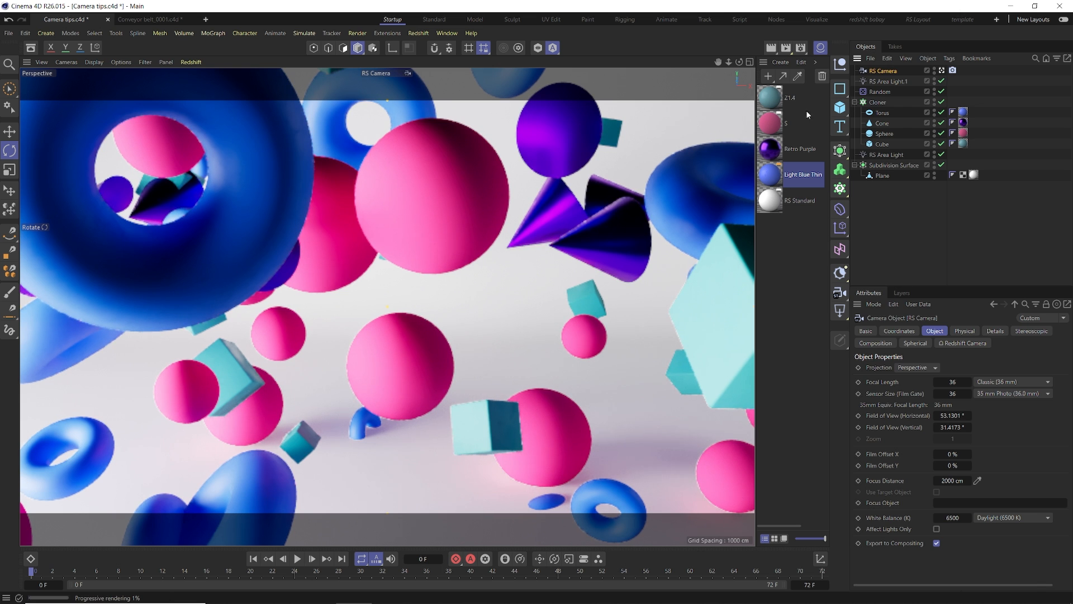
right_click(885, 71)
left_click(859, 238)
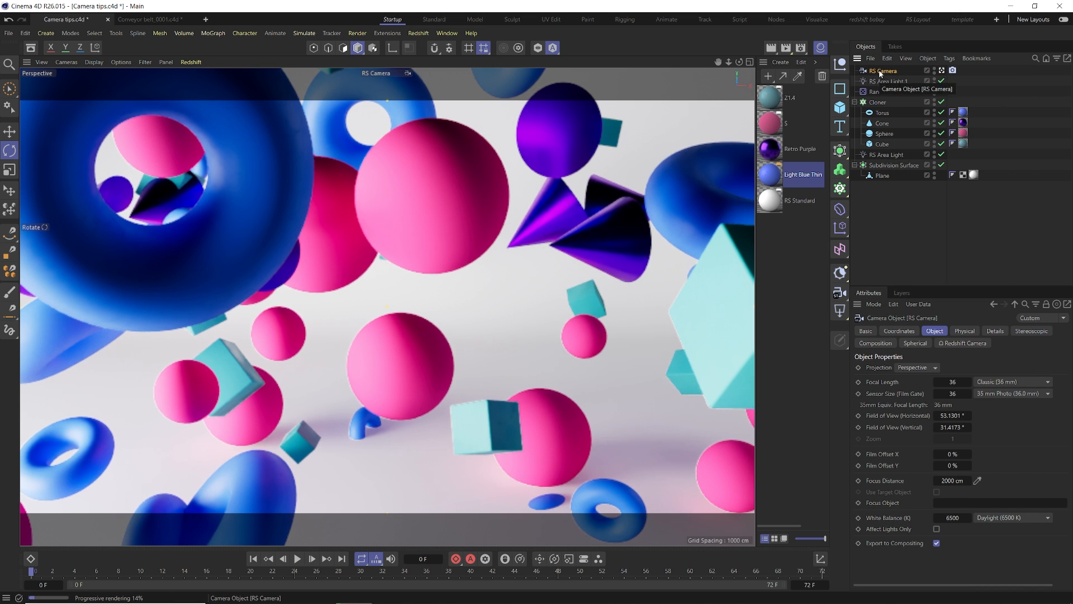
Search the Command Manager for "camera" and "standar" to check the Redshift camera command and its shortcut
left_click(445, 33)
mouse_move(466, 52)
left_click(613, 58)
type("camera")
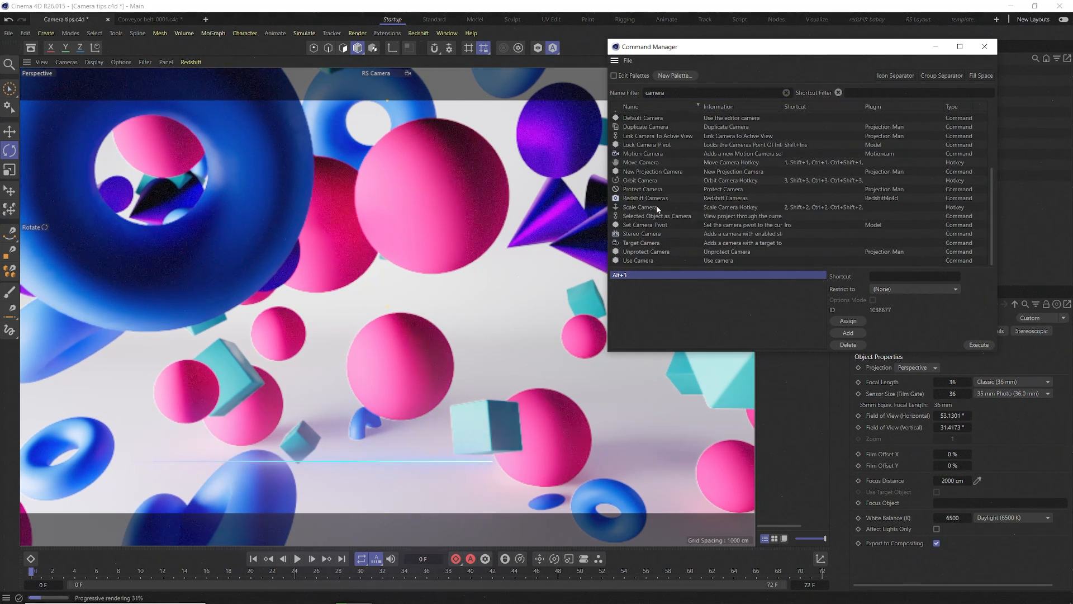
left_click_drag(671, 92, 600, 118)
type("sta")
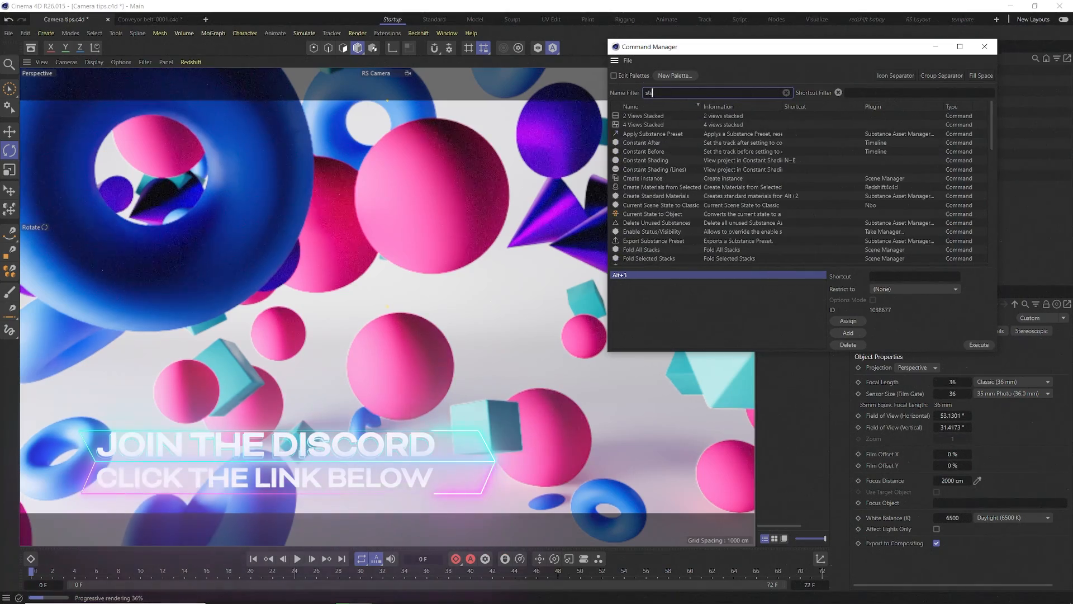
type("ndar")
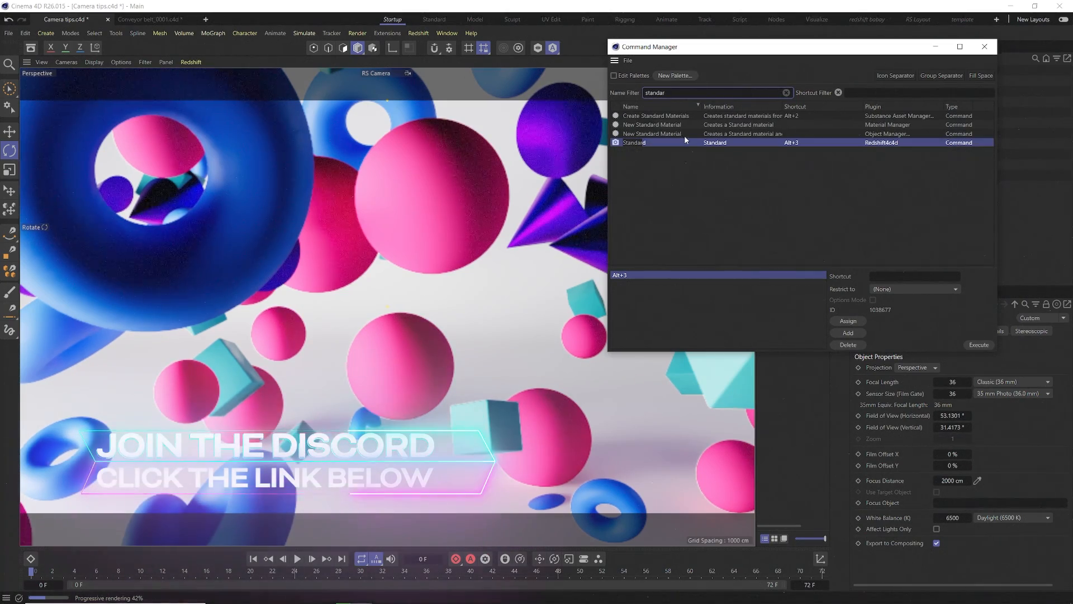
left_click(984, 46)
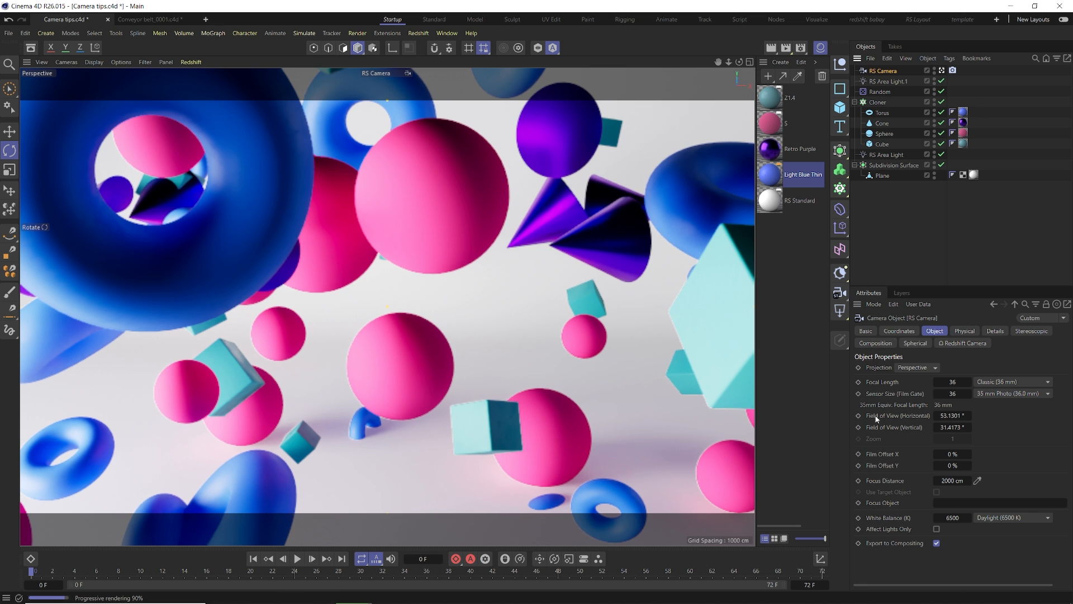
Look over the Redshift Camera tag settings and set the camera's focal length to 35 mm
left_click(962, 343)
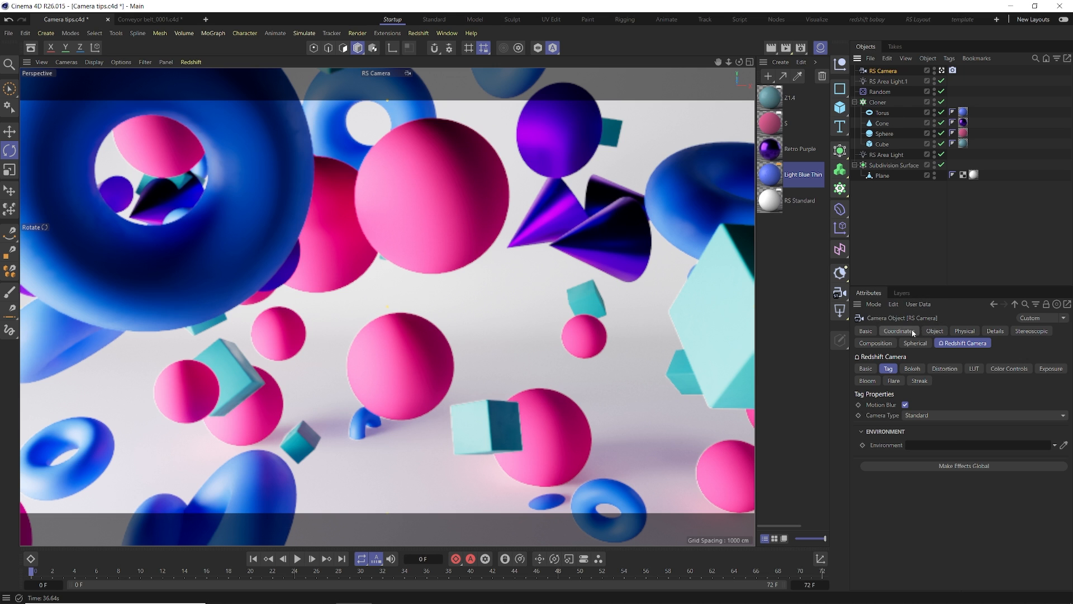
left_click(934, 331)
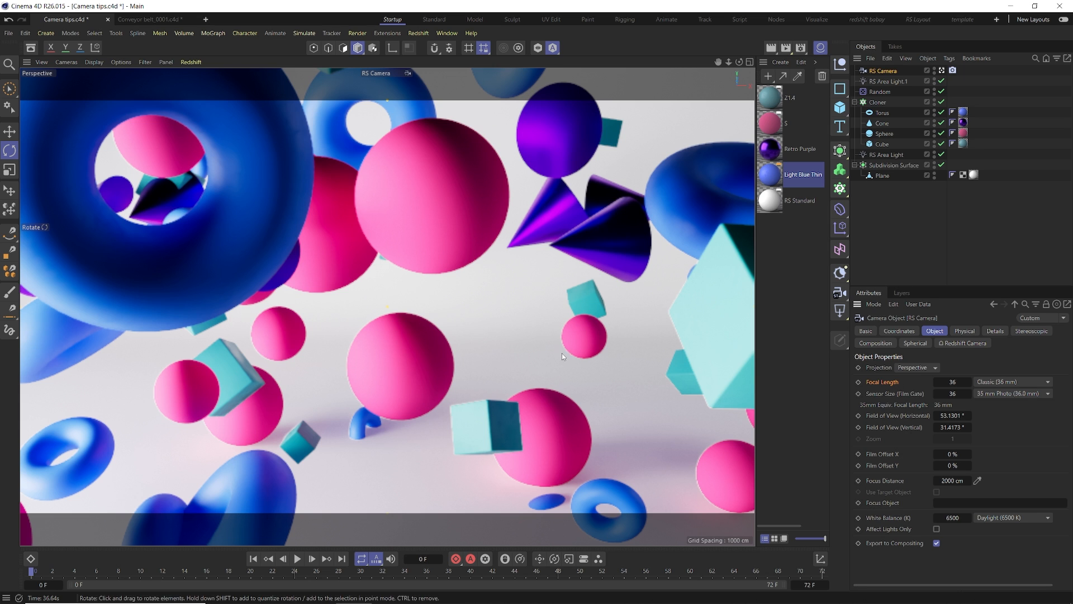
left_click(952, 382)
type("25")
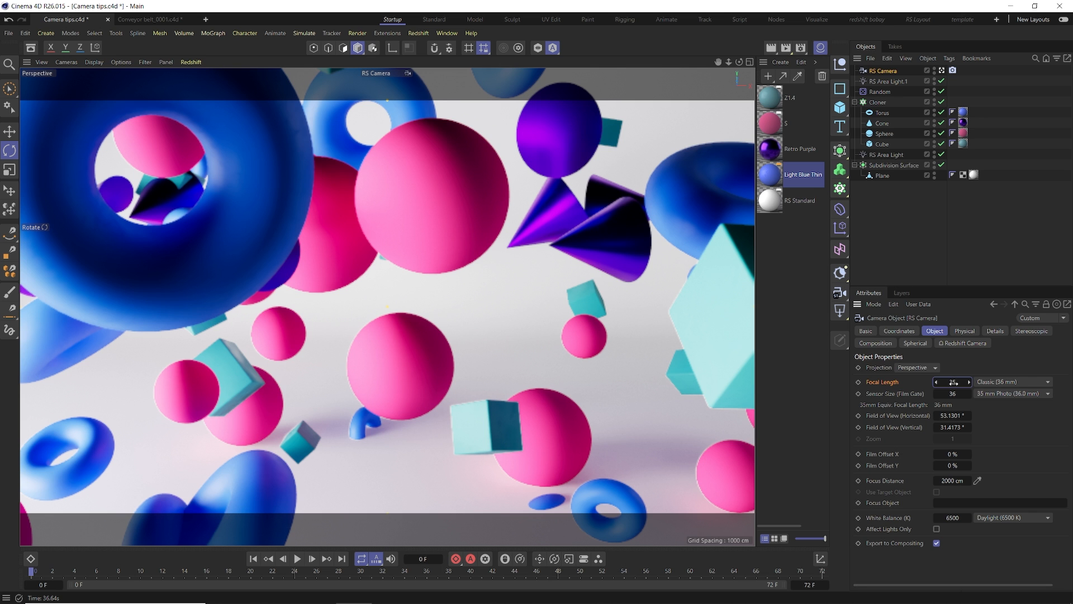
key("Return")
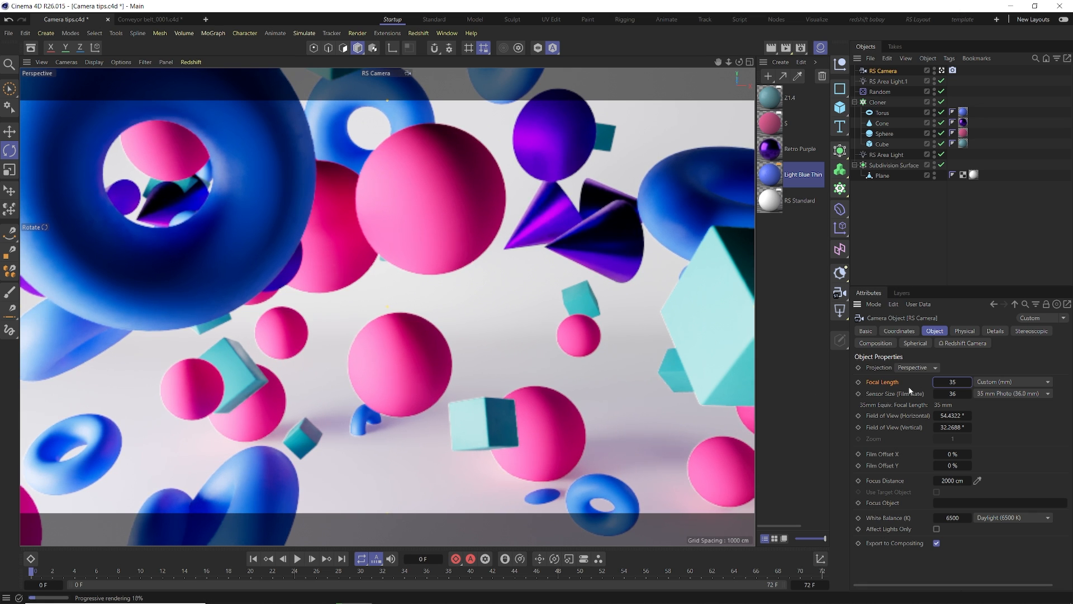
Set the camera's focal length to 50 mm and show the scene in all four viewports
left_click(952, 382)
type("50")
key("Return")
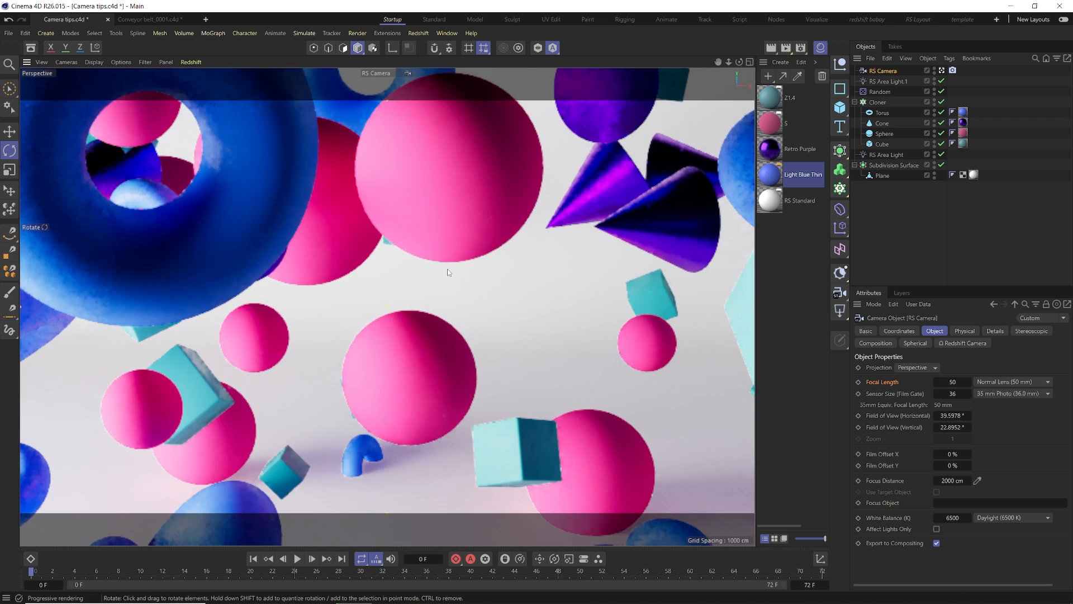
scroll(448, 272, "down", 5)
middle_click(415, 273)
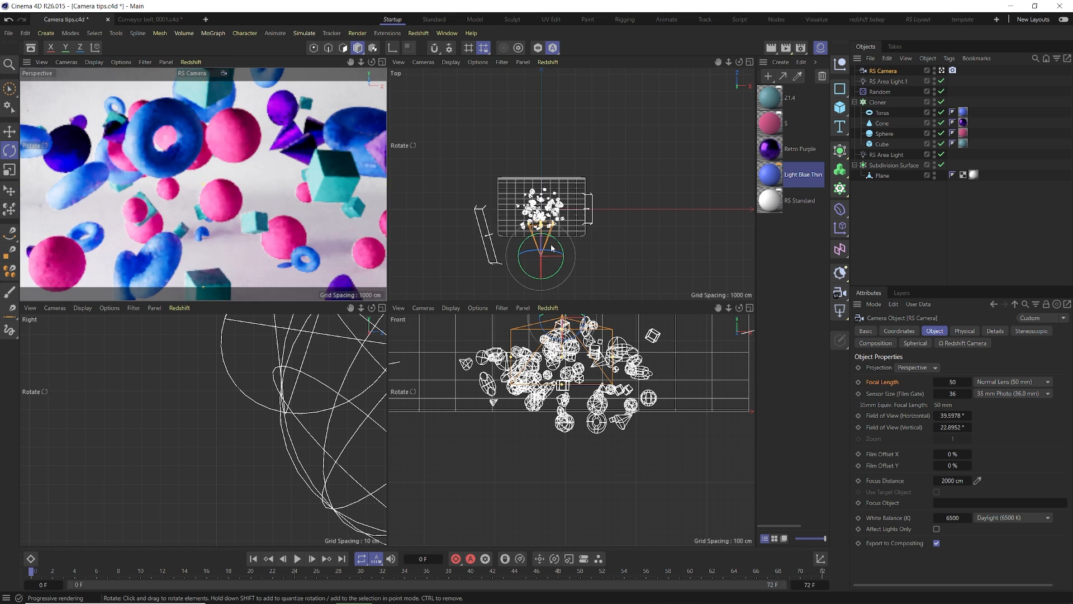
scroll(551, 248, "up", 5)
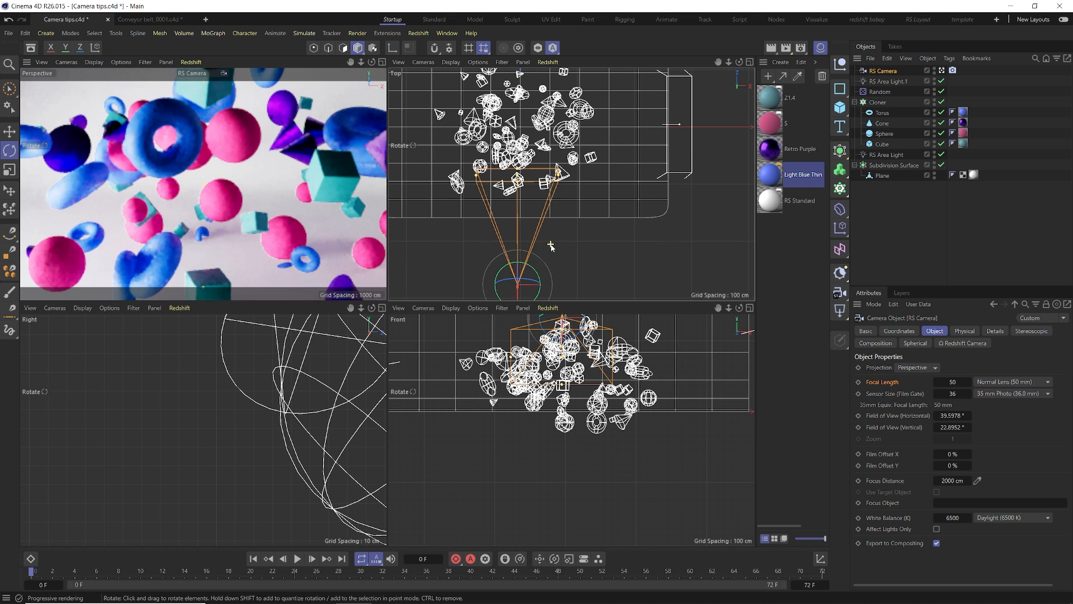
Set the focal length to 35 mm and back to 50 mm to compare the camera's field of view
double_click(952, 382)
type("35")
key("Return")
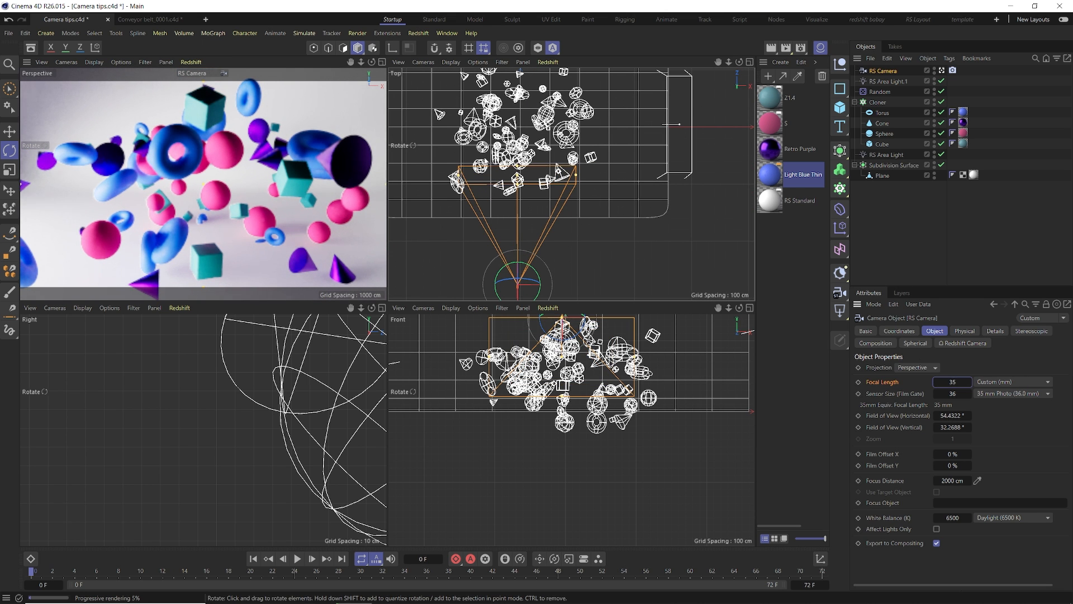
double_click(949, 381)
type("50")
key("Return")
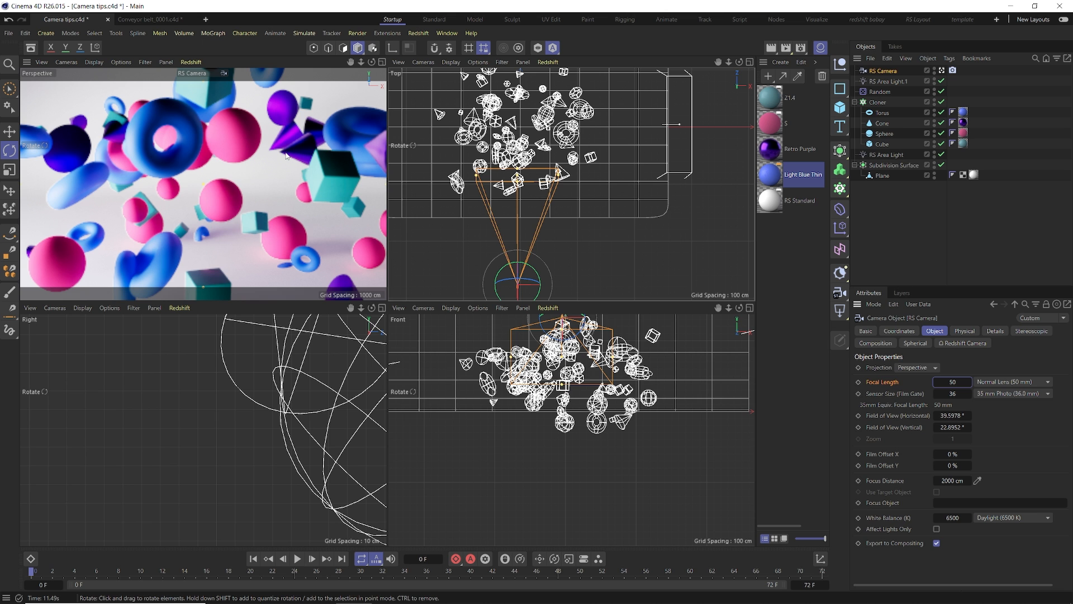
Set the RS Camera's focal length to 120 mm
left_click_drag(950, 382, 970, 382)
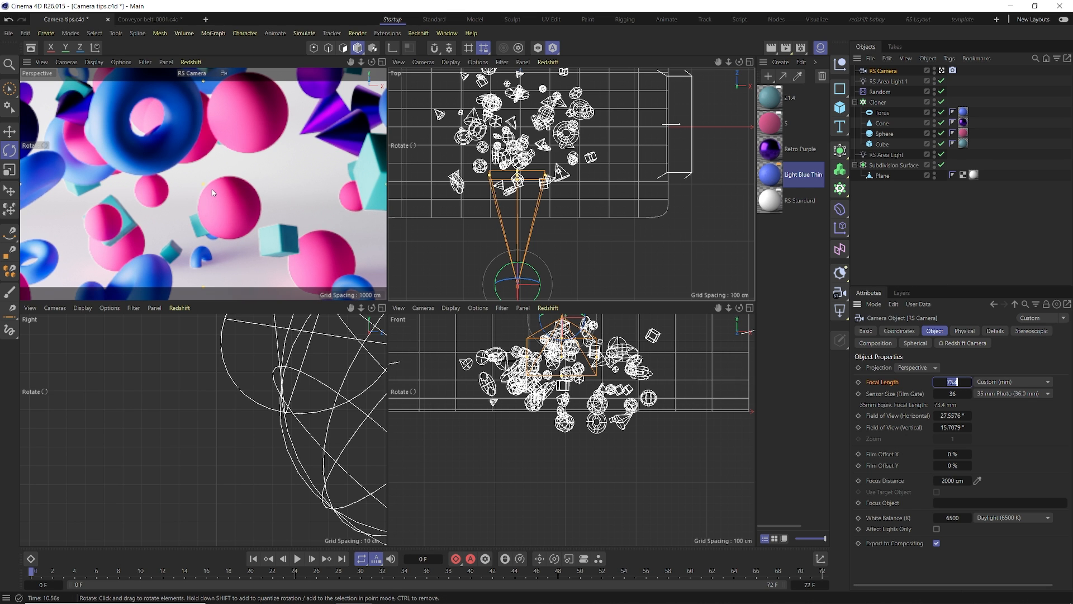
type("120")
key("Return")
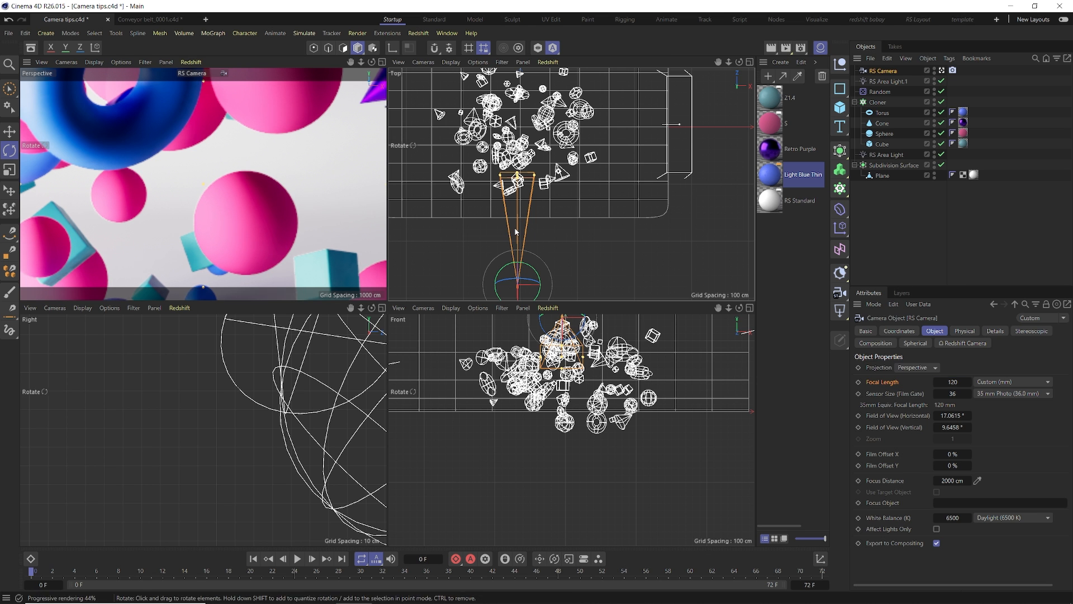
Move the 120 mm RS Camera backwards in the top view until the whole cluster of shapes fits its frame
key("e")
scroll(515, 234, "down", 2)
left_click_drag(515, 258, 555, 290)
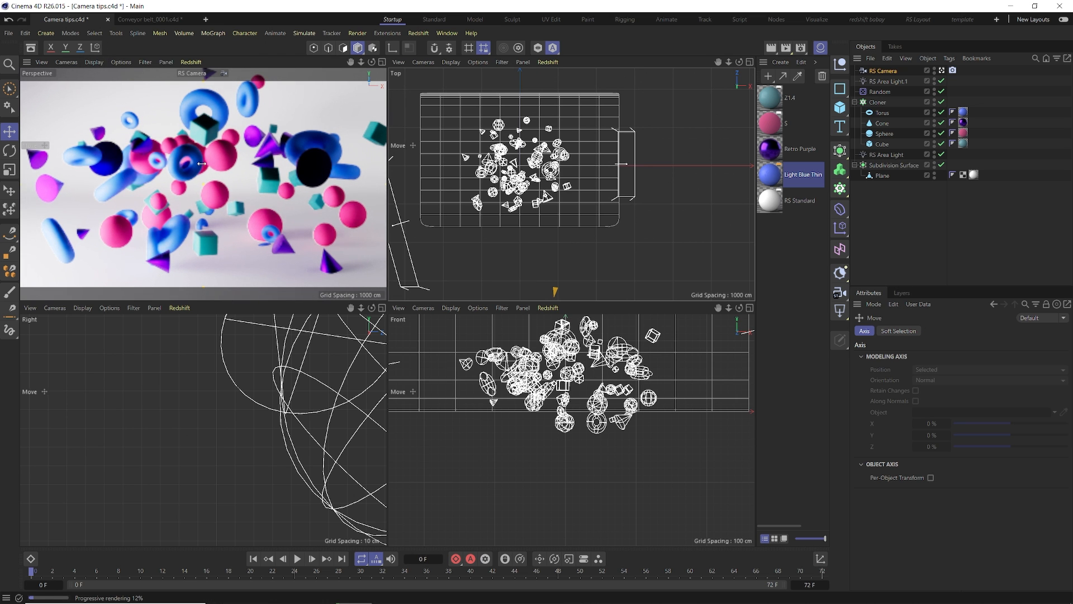
left_click(921, 74)
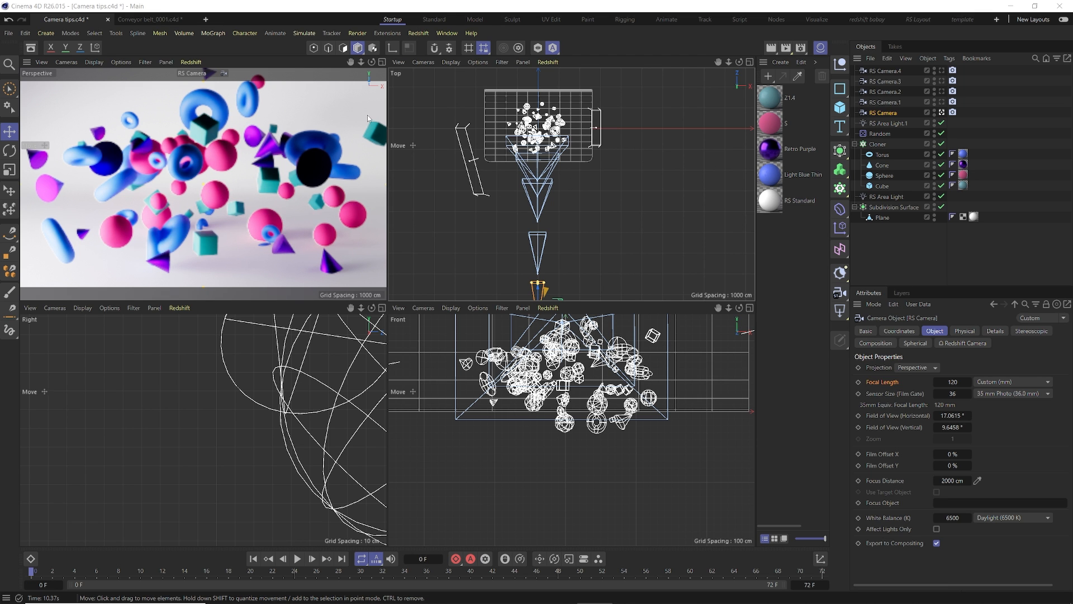
left_click_drag(534, 293, 537, 292)
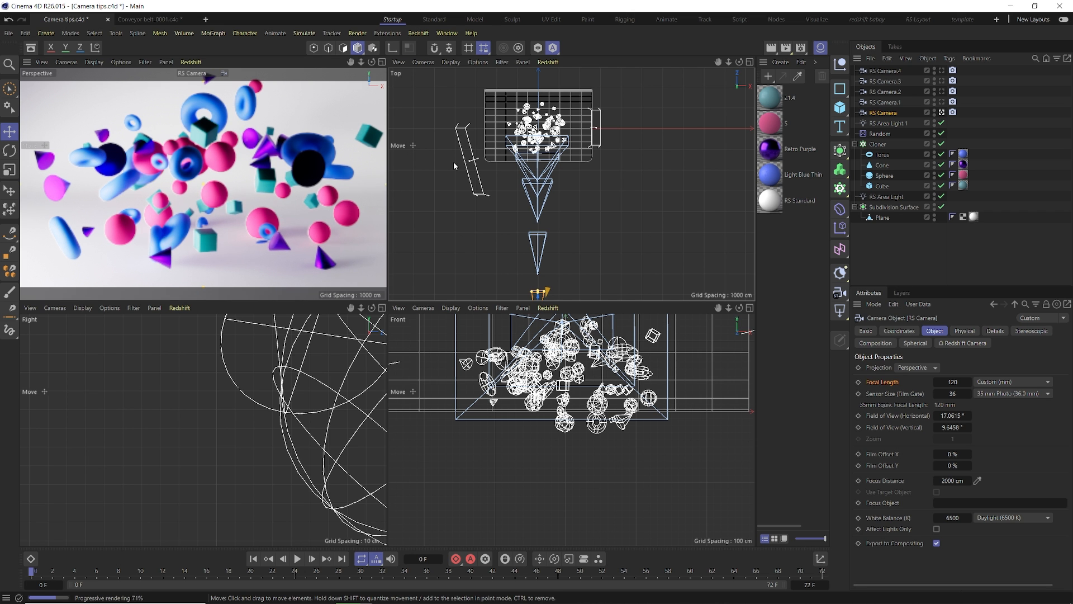
Look through RS Camera.1 and move it slightly backwards from the shapes in the top view
left_click(942, 103)
left_click(885, 102)
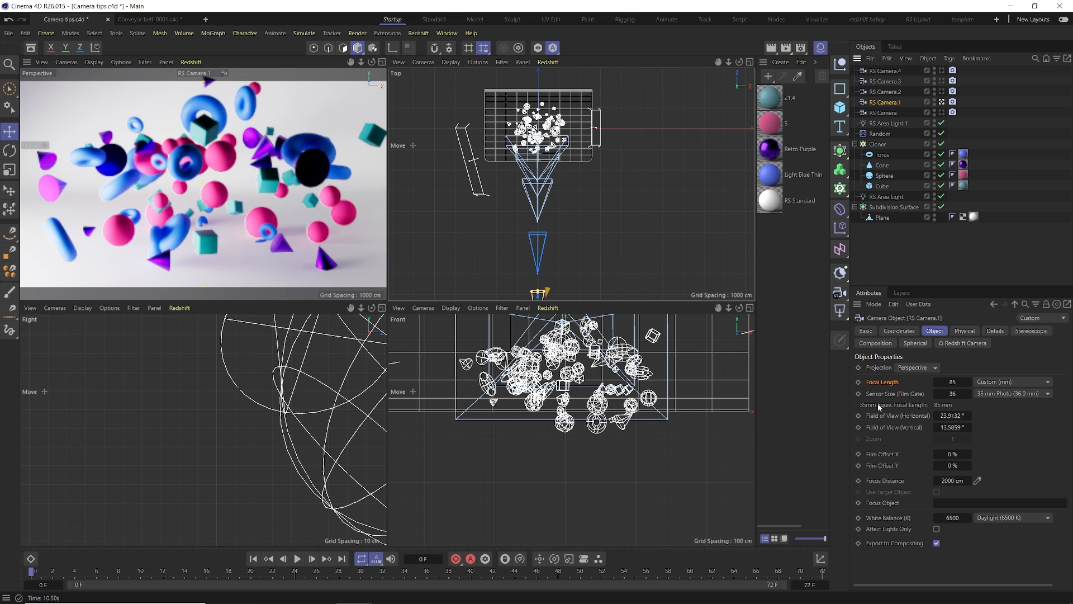
left_click(999, 380)
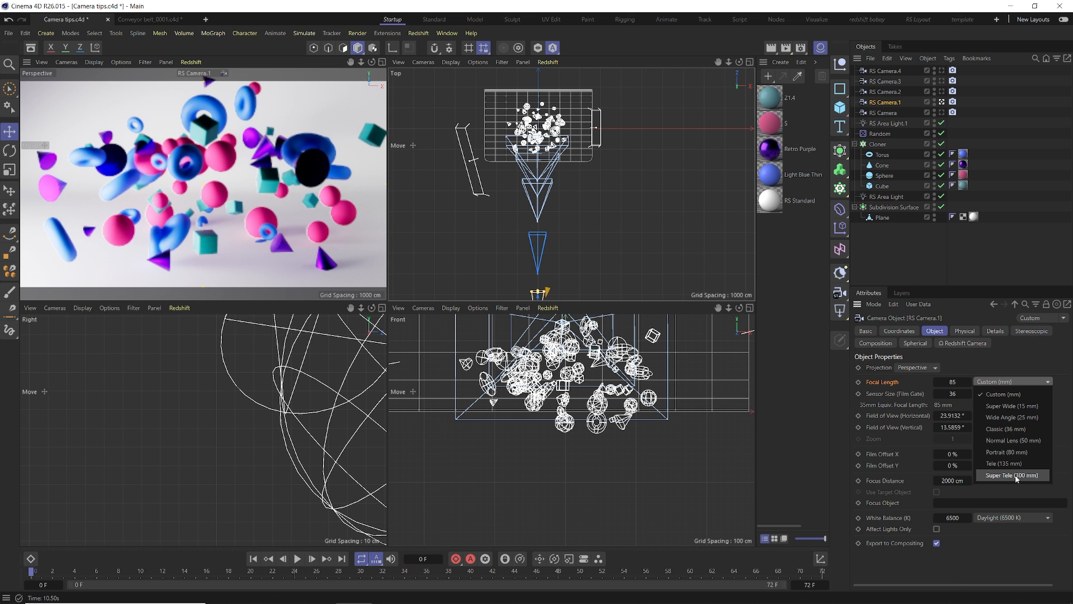
left_click(1037, 347)
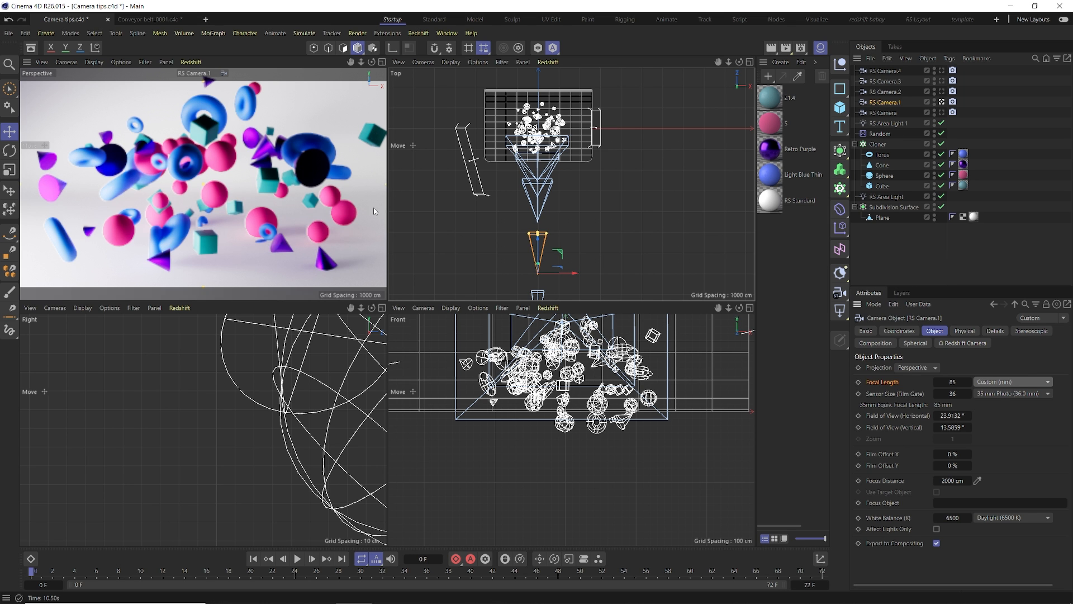
left_click_drag(538, 240, 538, 243)
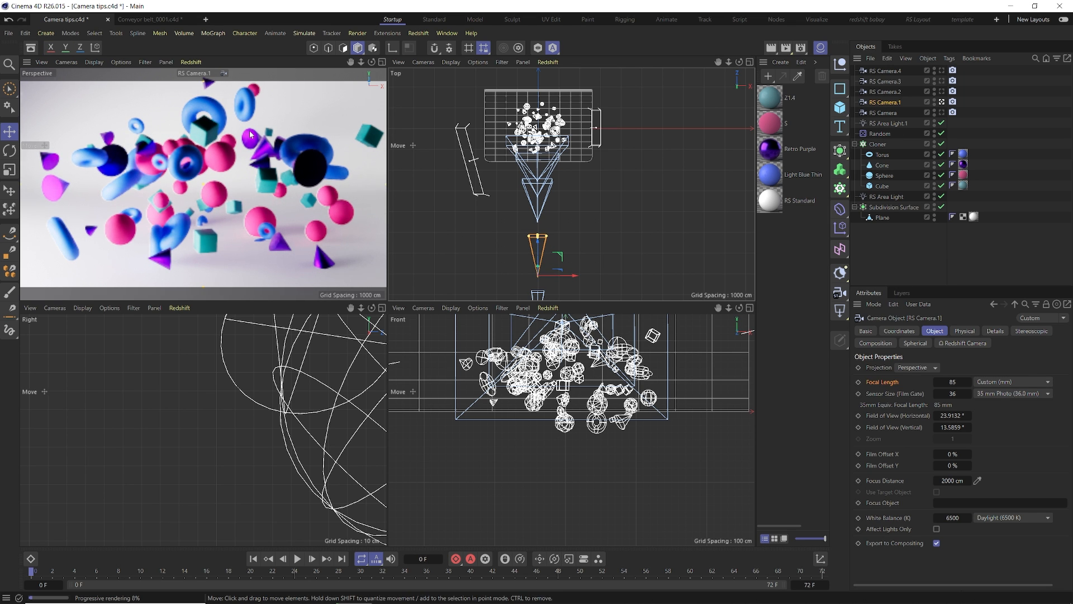
Maximize the perspective view and alternate between RS Camera and RS Camera.2 to compare how their focal lengths render the shapes
left_click(941, 112)
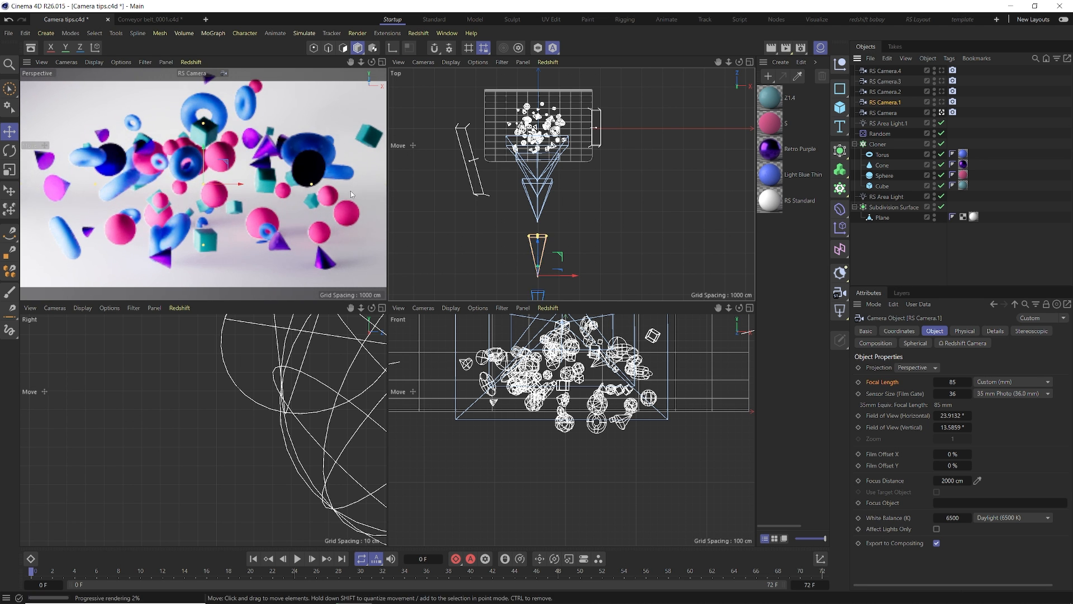
middle_click(346, 192)
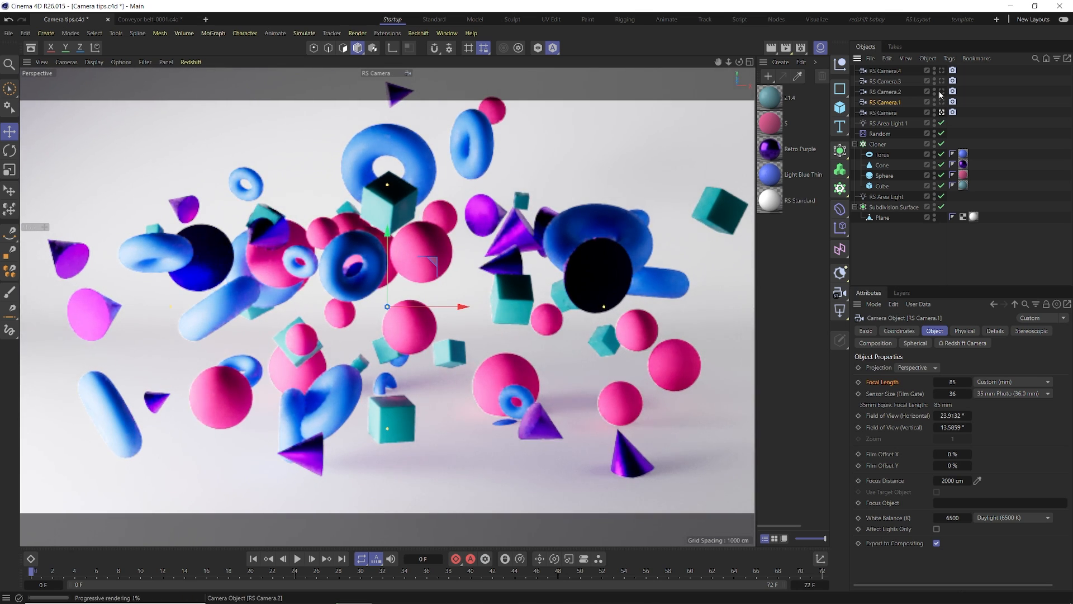
left_click(941, 92)
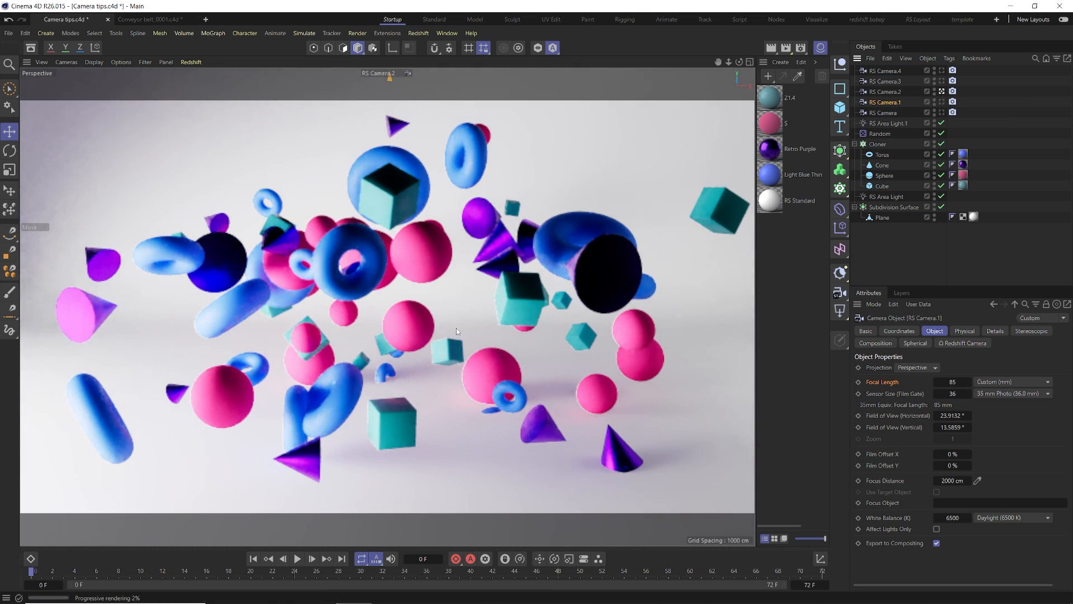
left_click(886, 91)
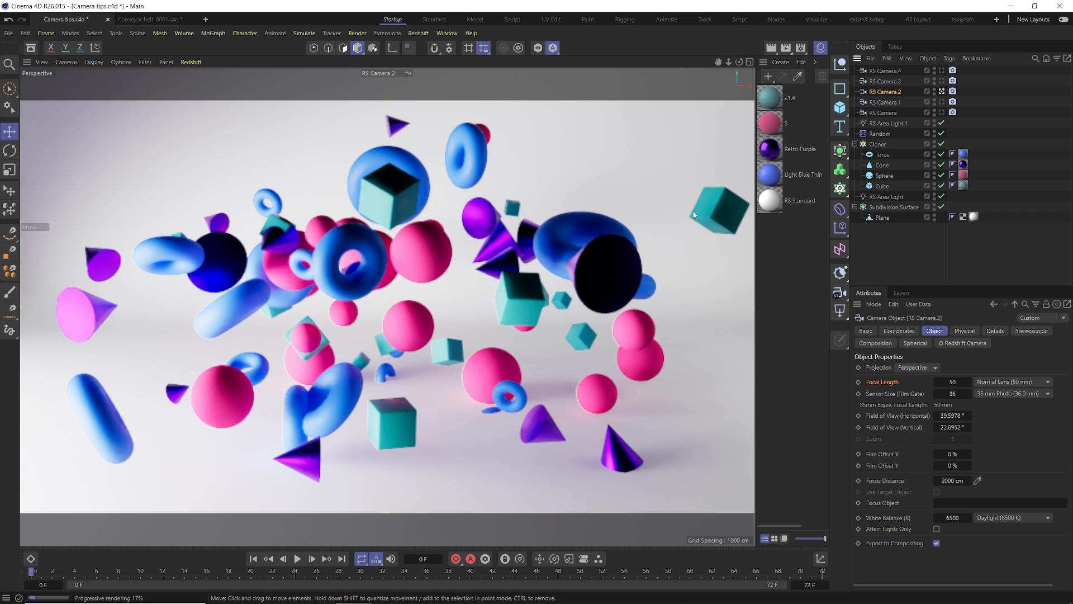
left_click(942, 112)
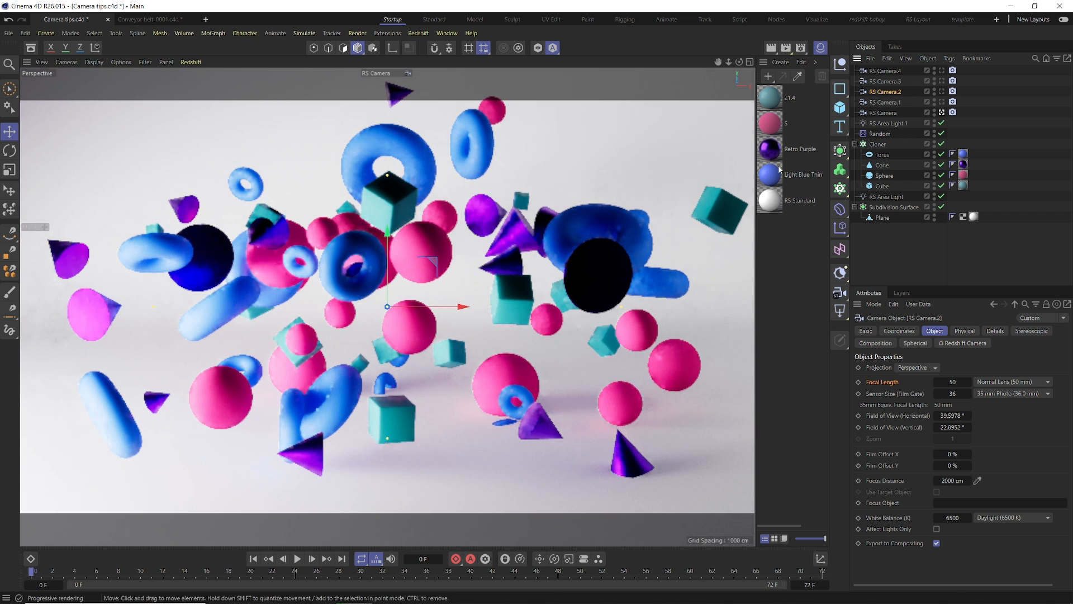
left_click(942, 91)
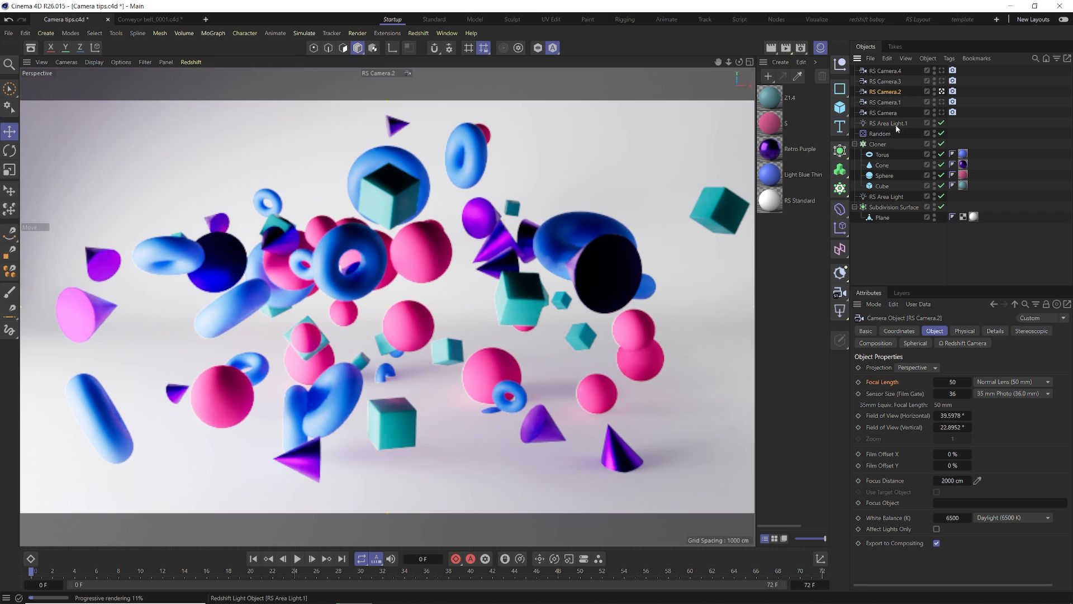
left_click(942, 112)
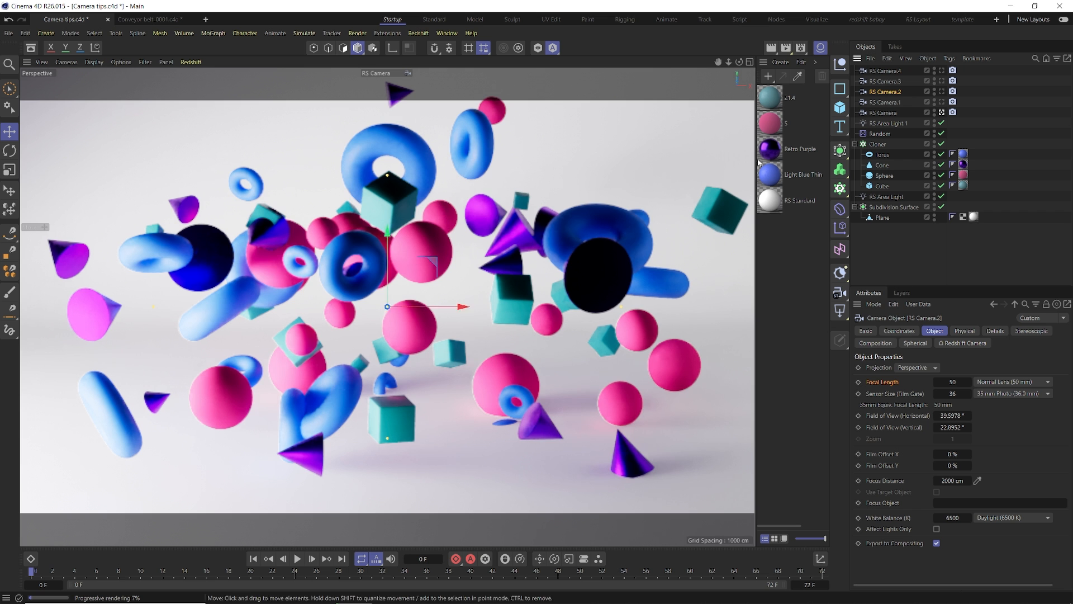
left_click(942, 92)
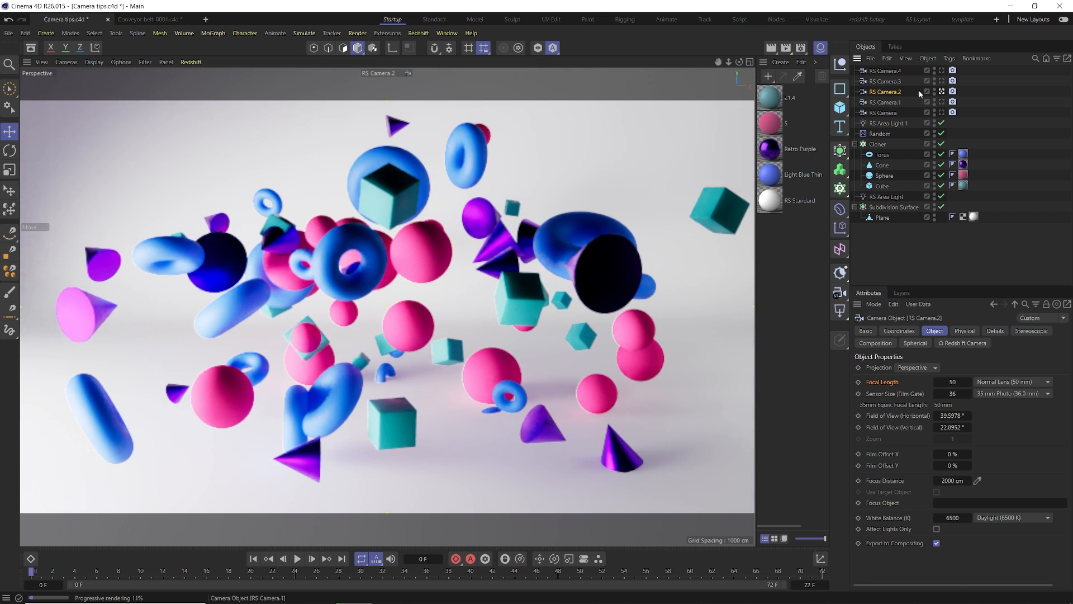
Look through RS Camera.3 and move it slightly backwards from the shapes in the top view
left_click(941, 82)
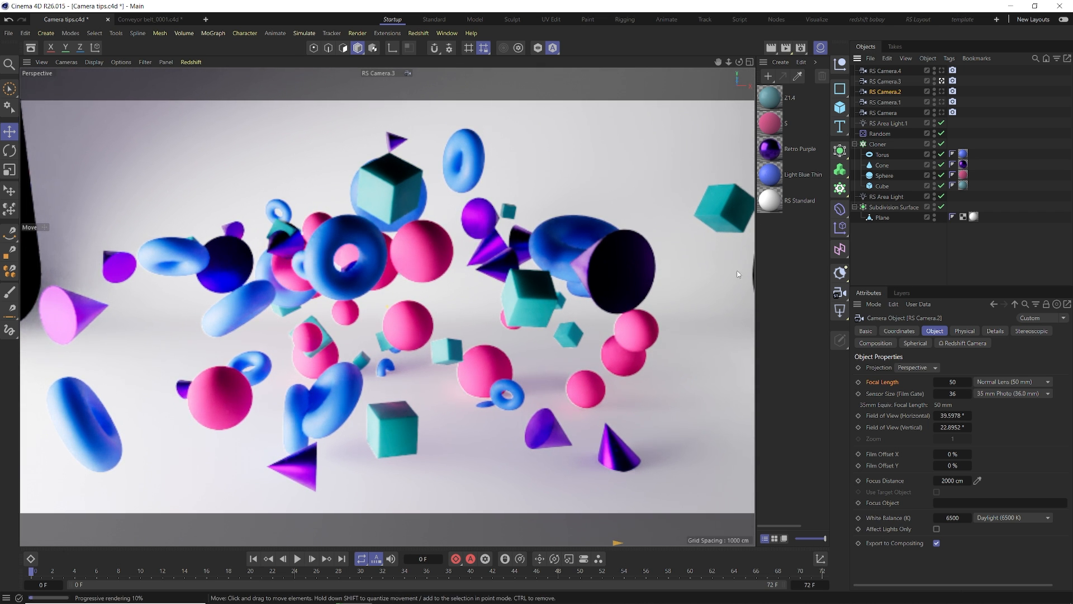
middle_click(538, 180)
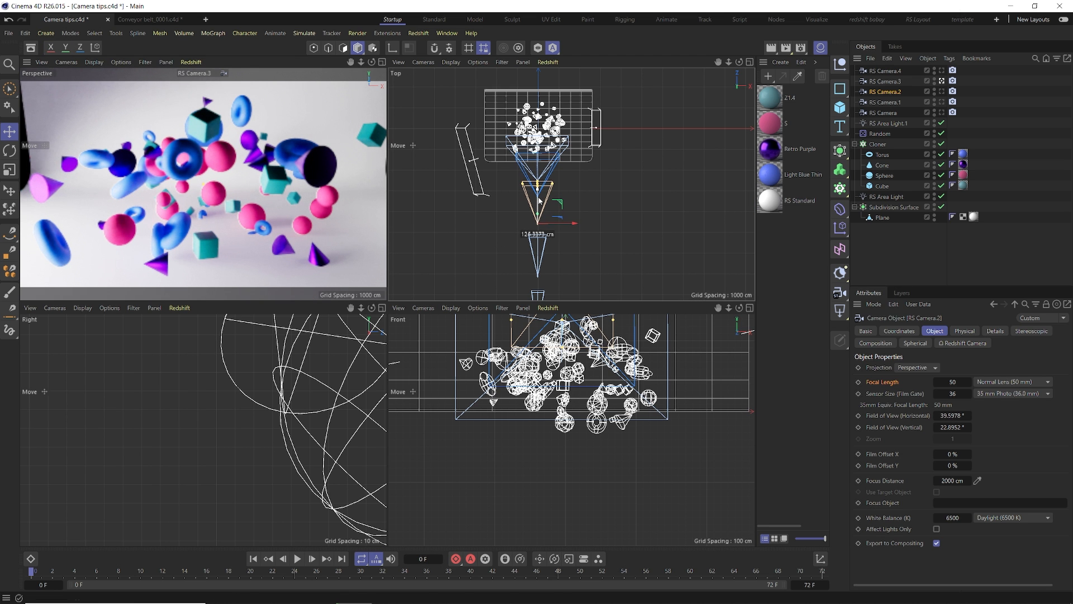
left_click(549, 180)
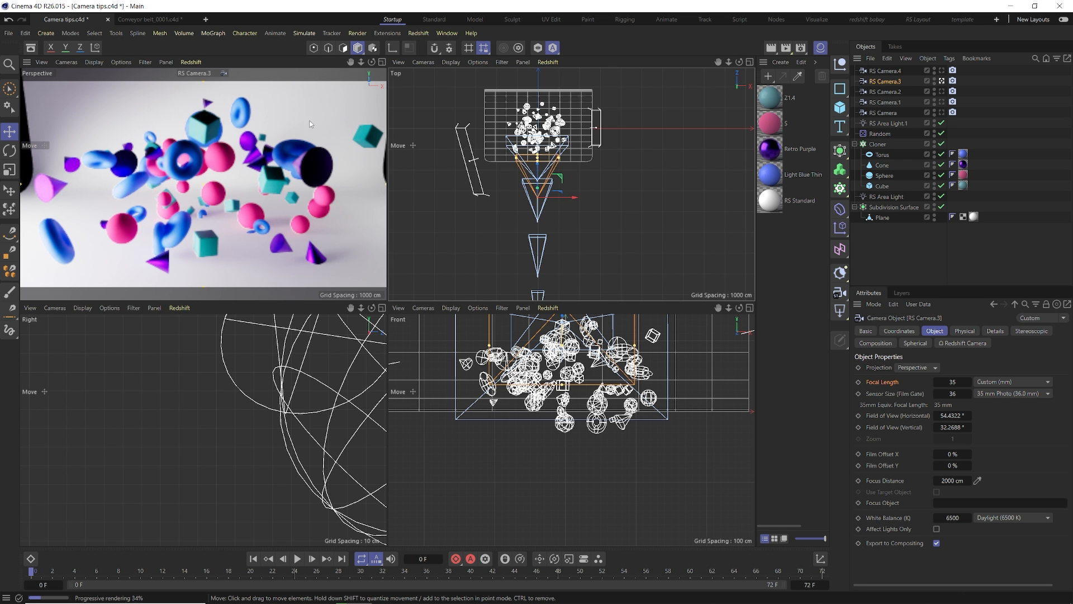
Maximize the perspective view and alternate between RS Camera and RS Camera.3 to compare their perspective
middle_click(356, 163)
left_click(942, 81)
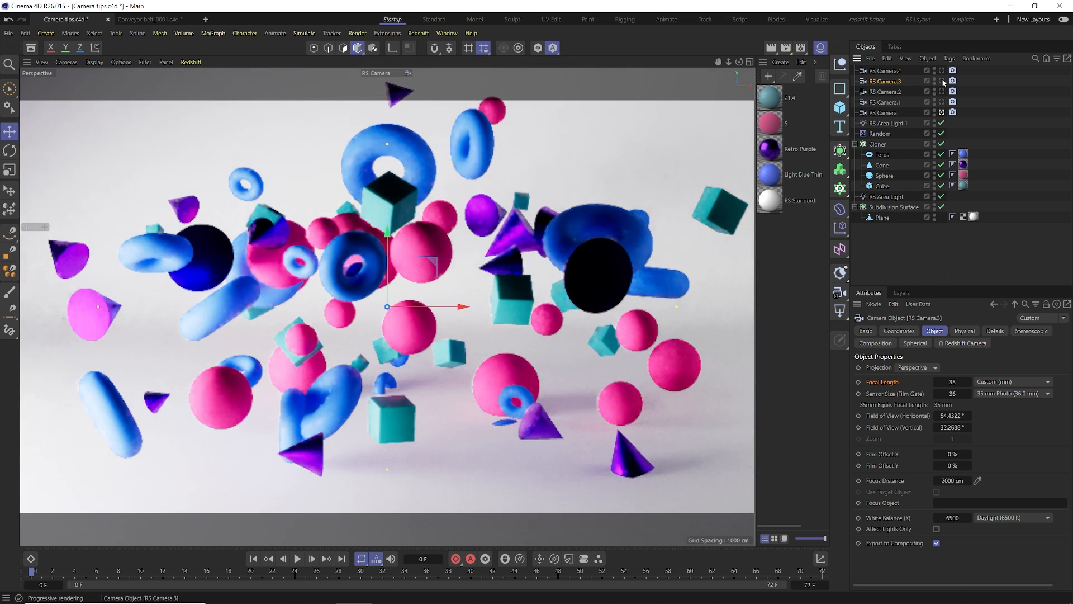
left_click(942, 81)
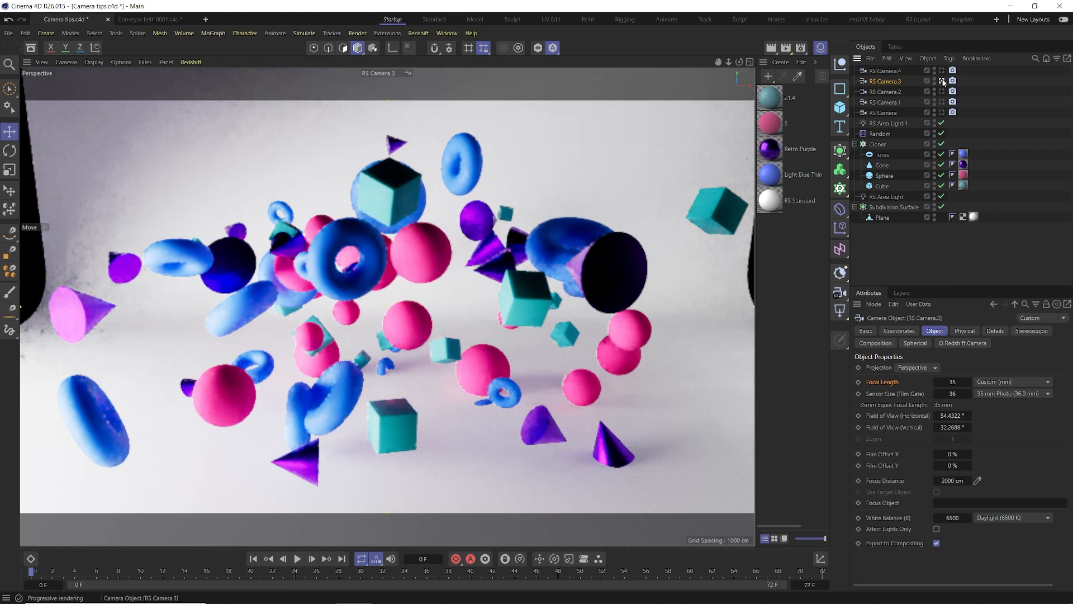
left_click(942, 111)
left_click(942, 81)
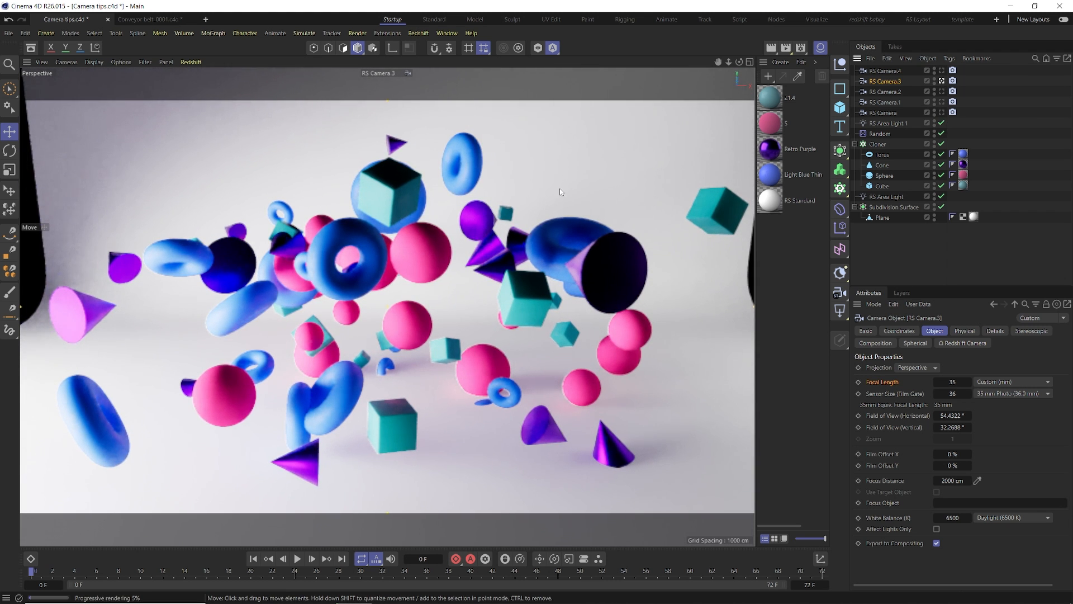
Look through RS Camera.4 and set its focal length to 18 mm
left_click(942, 70)
left_click(881, 70)
double_click(950, 382)
type("18")
key("Return")
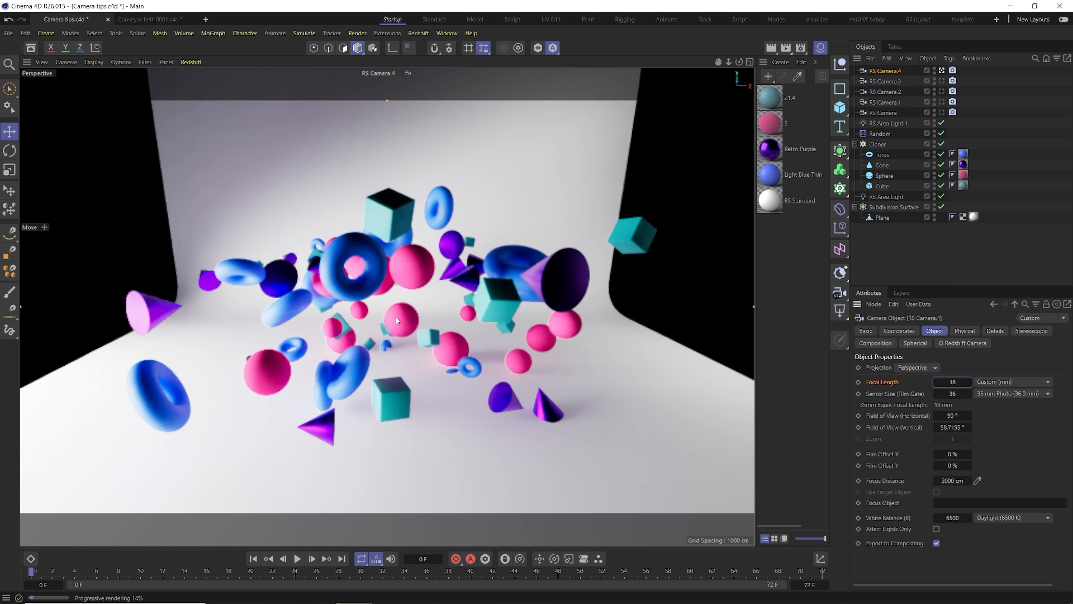
Move RS Camera.4 closer until the cluster of shapes fills its frame
scroll(396, 317, "up", 5)
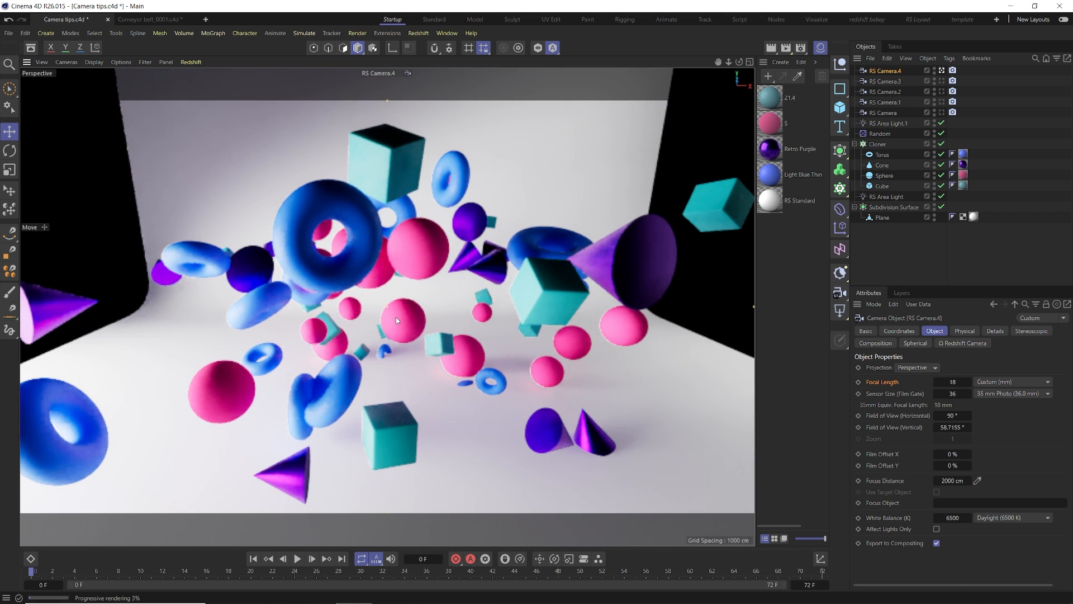
scroll(396, 318, "down", 2)
scroll(396, 318, "up", 2)
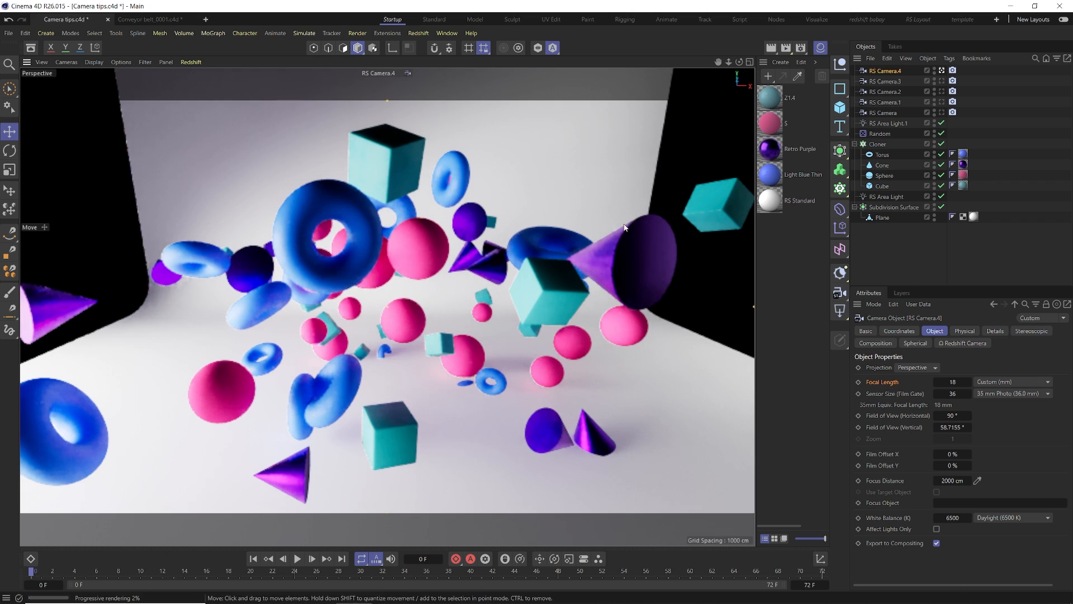
Alternate between RS Camera and RS Camera.4 to compare telephoto and wide-angle perspective, ending on RS Camera
left_click(942, 113)
left_click(942, 71)
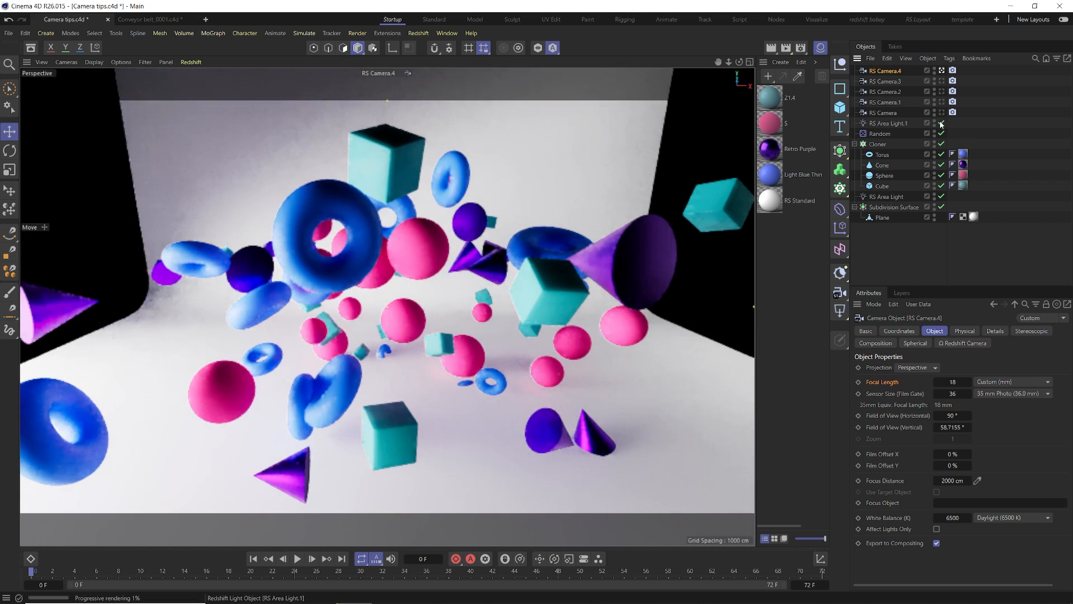
left_click(942, 113)
left_click(941, 71)
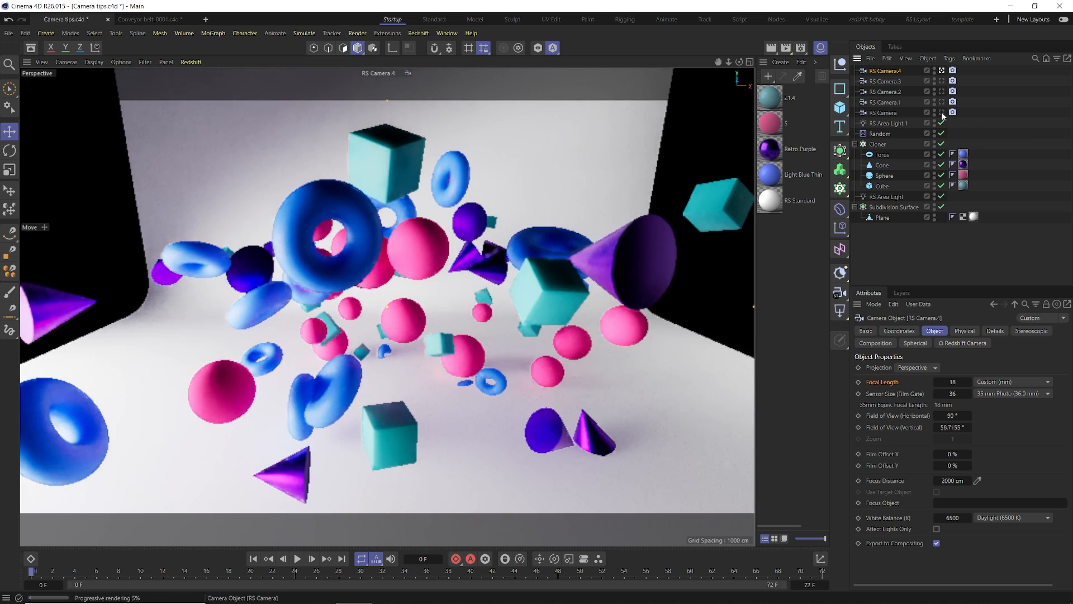
left_click(942, 113)
left_click(942, 91)
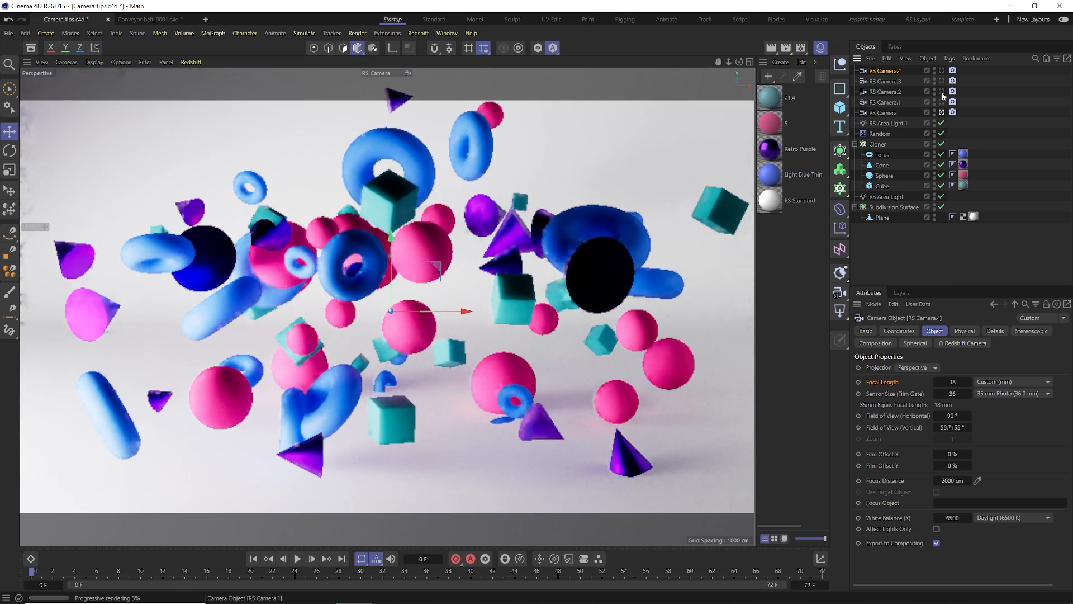
left_click(942, 71)
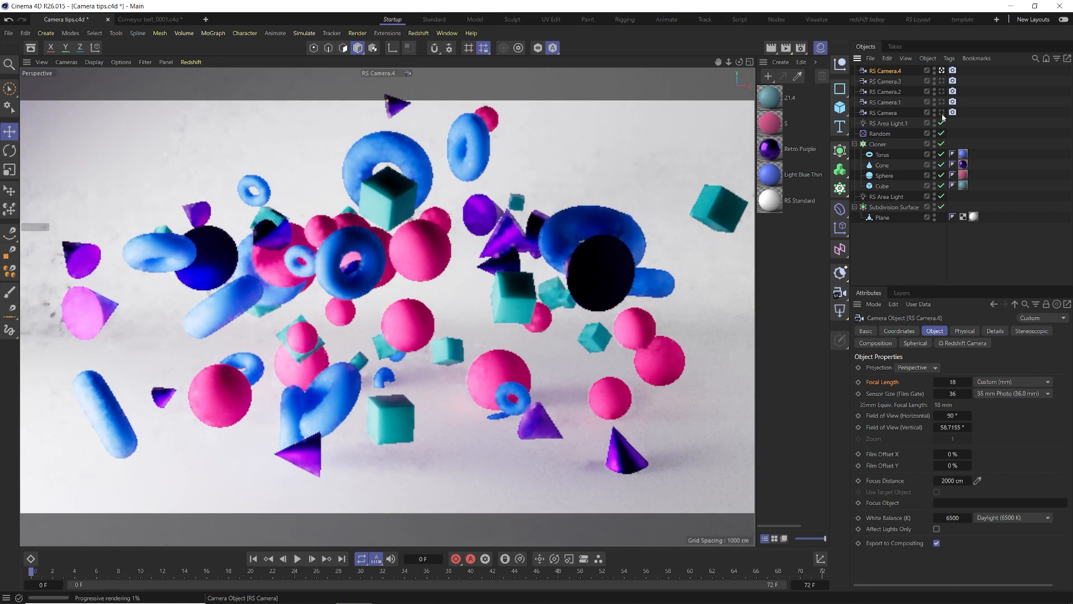
left_click(943, 112)
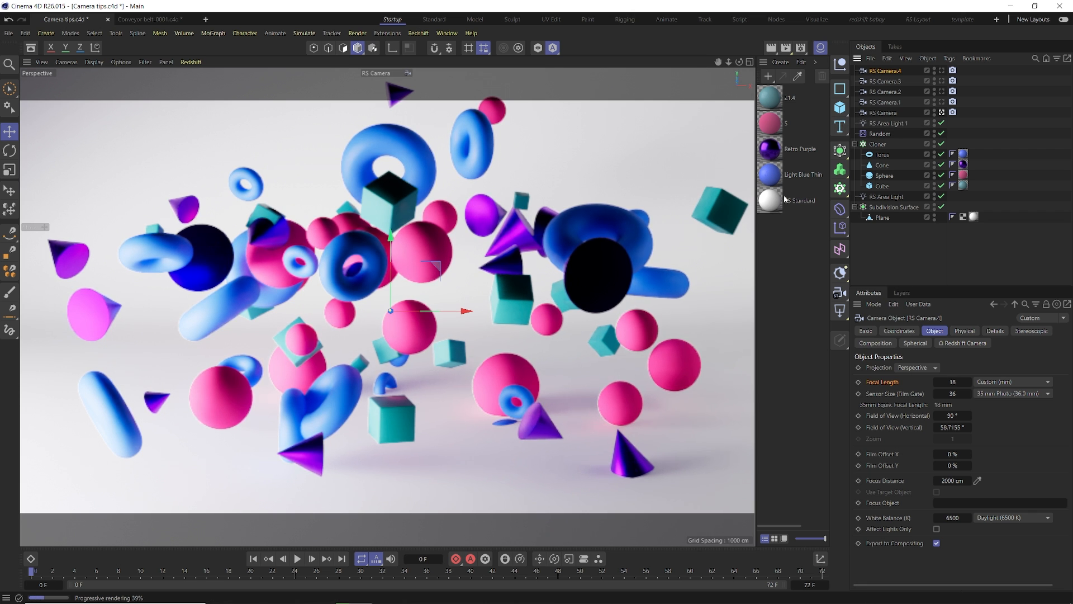
Override and enable Bokeh in the RS Camera's Redshift Camera tag
left_click(883, 112)
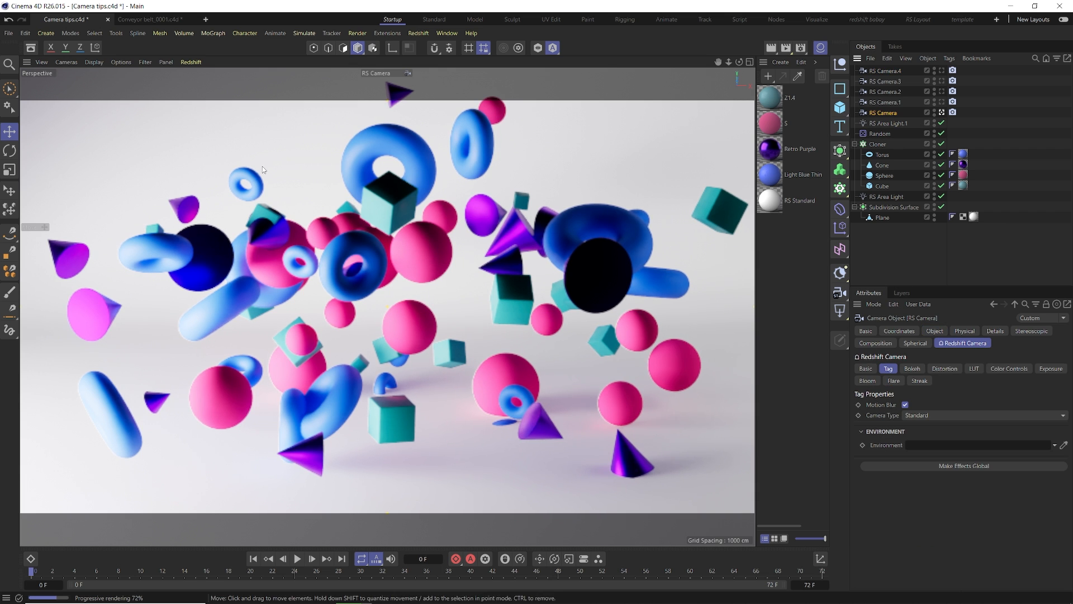
left_click(952, 112)
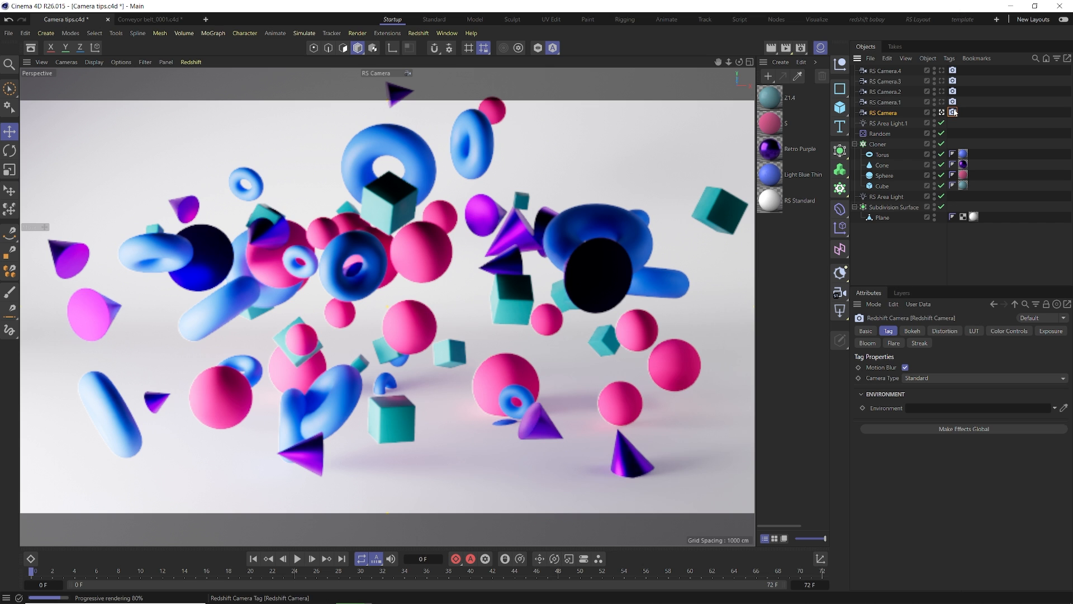
left_click(910, 330)
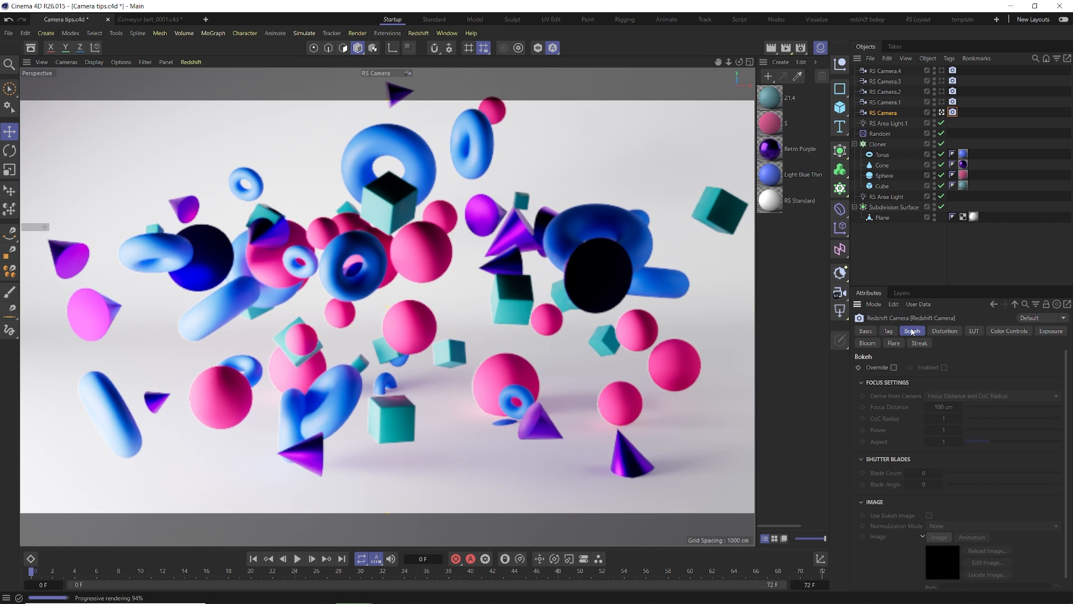
left_click(894, 368)
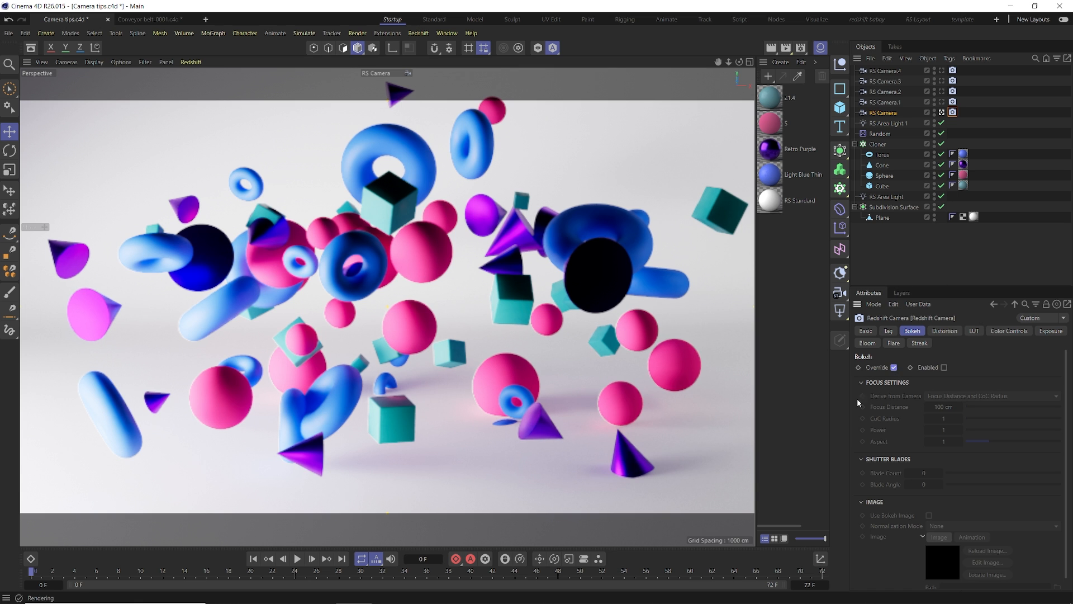
left_click(944, 367)
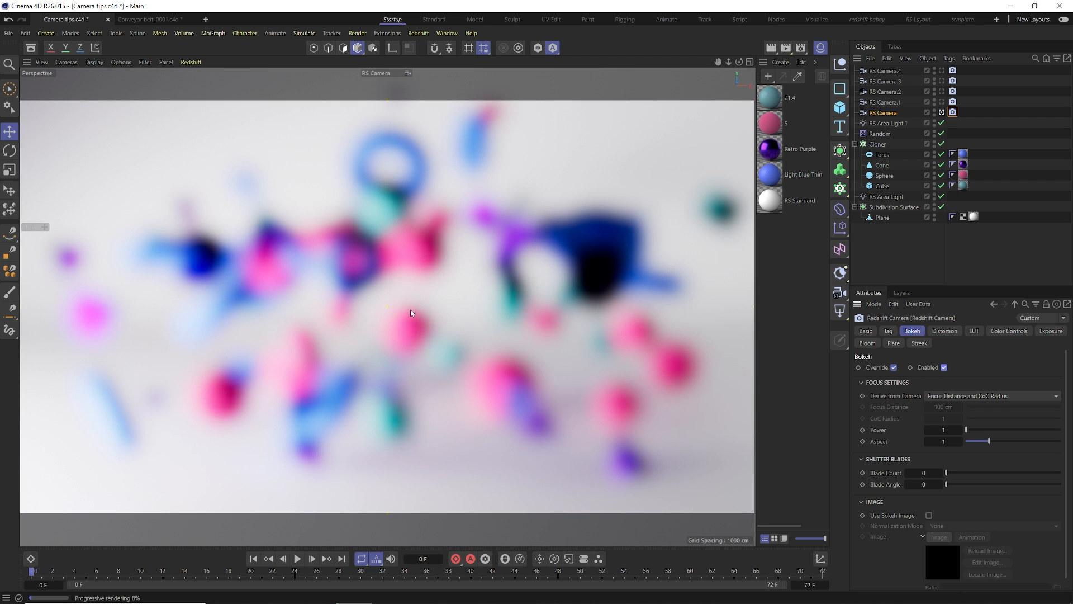
Show all four views and examine the RS Camera's cone and focus plane in the Top view
middle_click(470, 282)
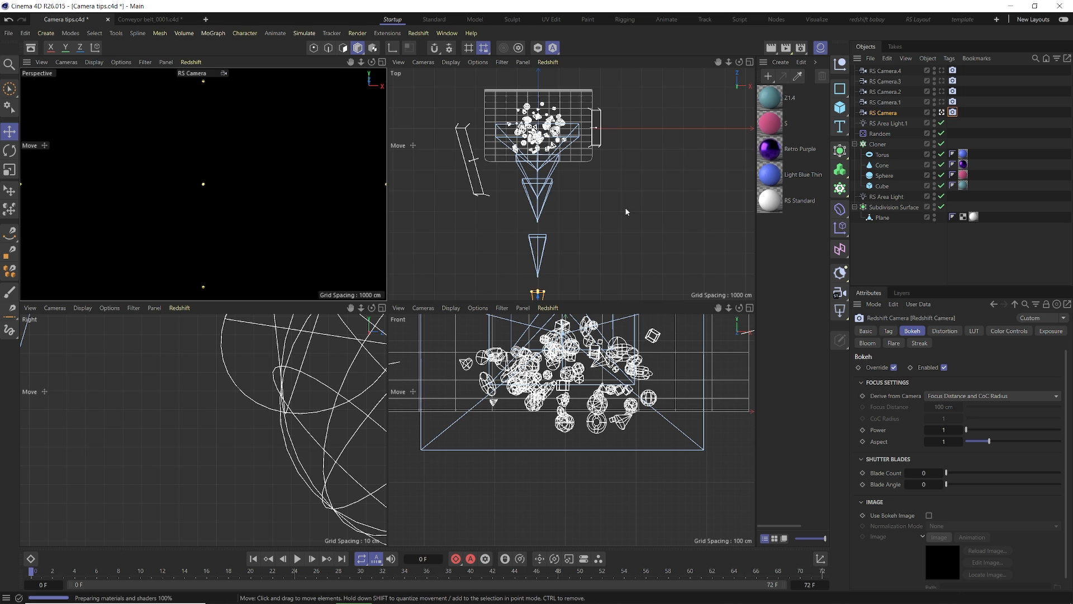
scroll(570, 253, "down", 2)
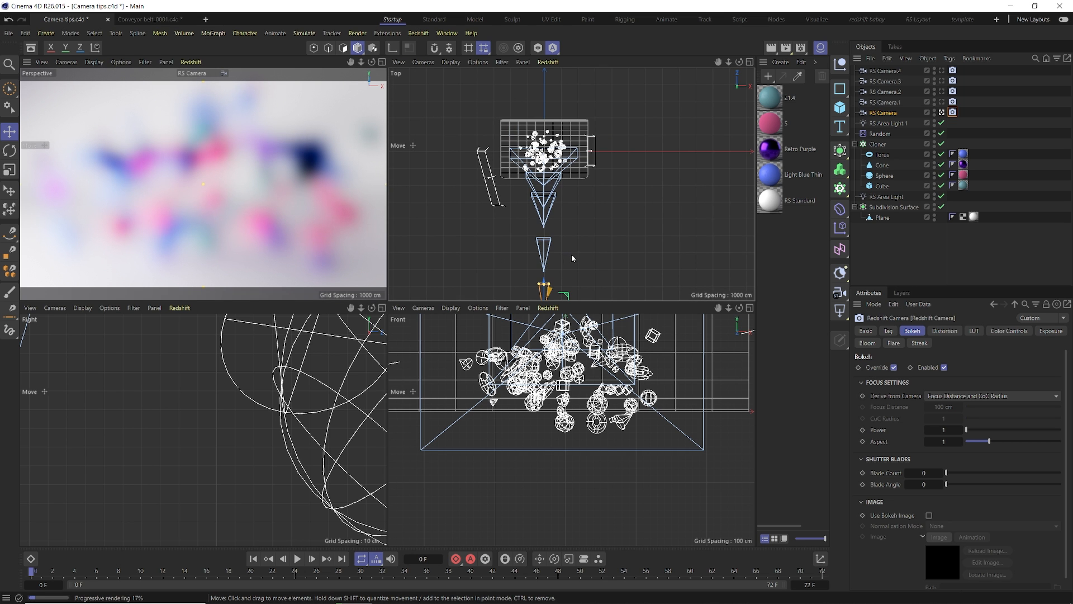
middle_click_drag(571, 254, 582, 228)
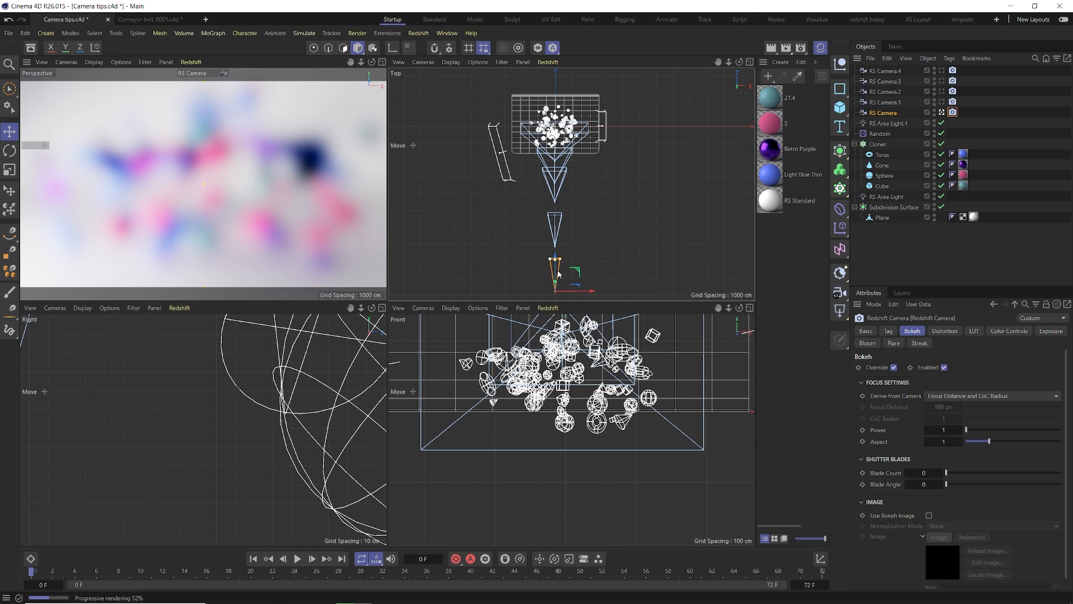
scroll(558, 272, "up", 4)
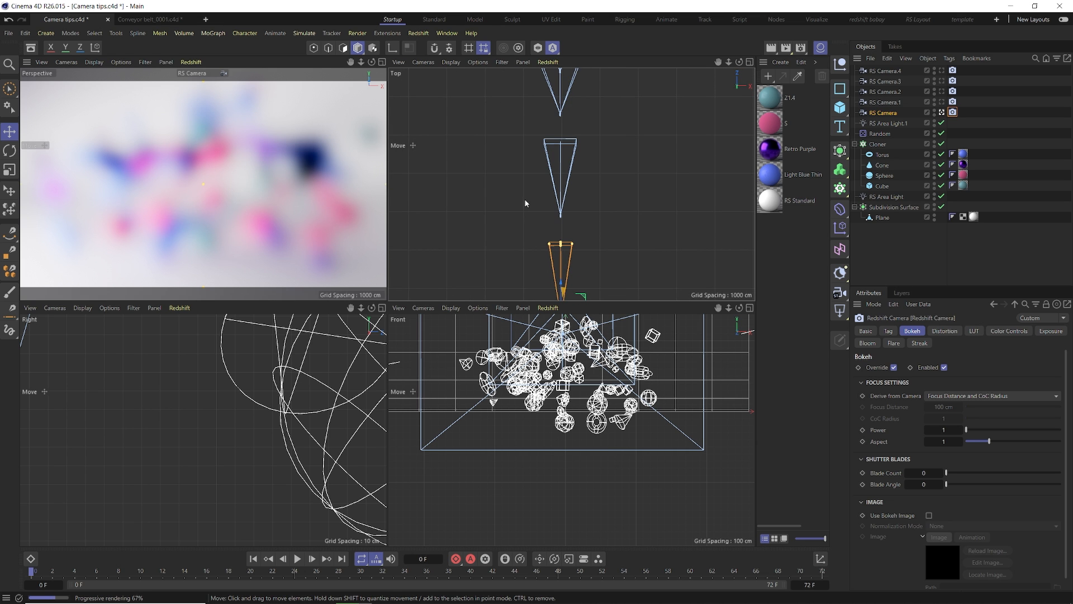
scroll(507, 230, "down", 2)
scroll(568, 233, "up", 4)
scroll(568, 230, "up", 2)
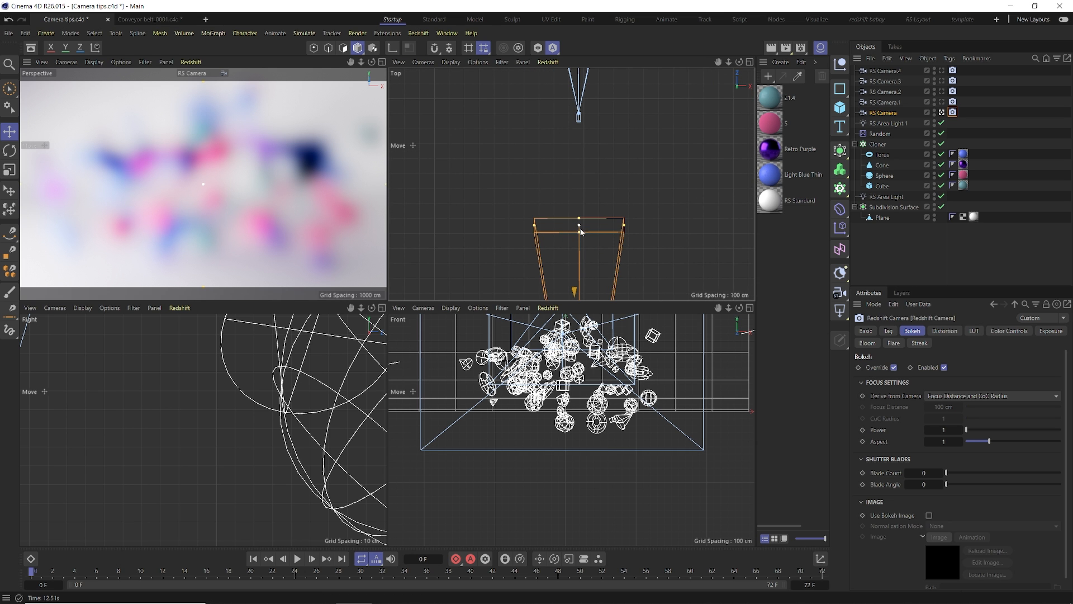
scroll(578, 228, "down", 5)
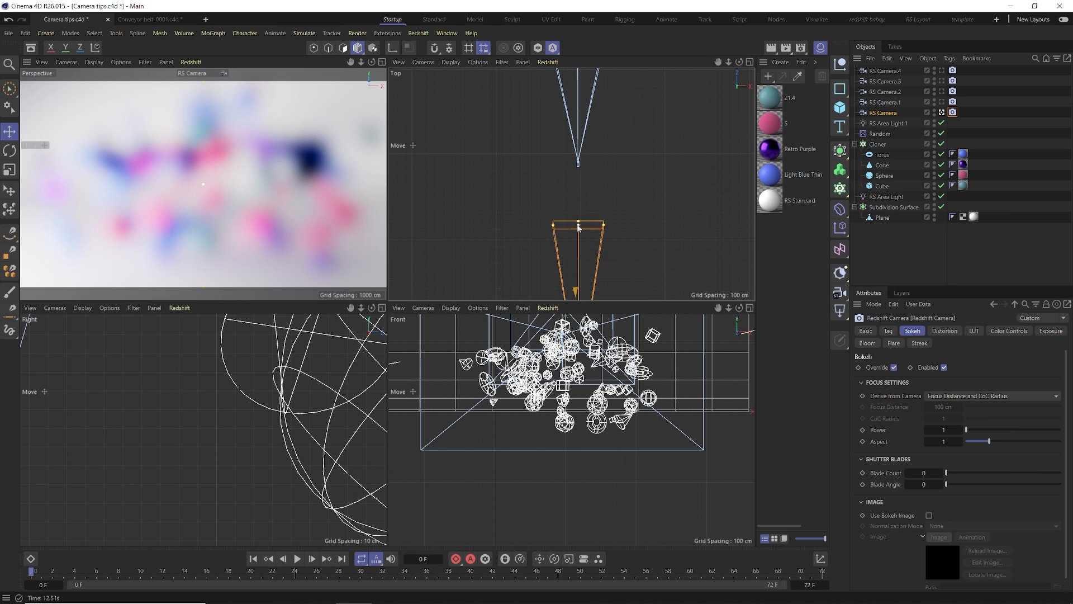
Set Derive from Camera to Focus Distance in the RS Camera's Bokeh focus settings
left_click(891, 396)
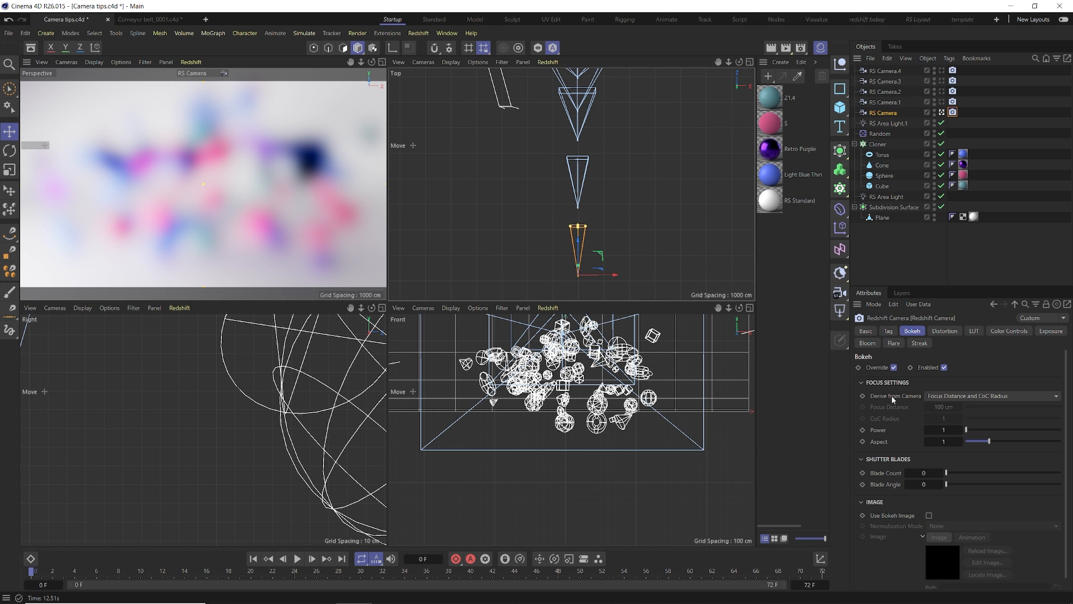
left_click(967, 397)
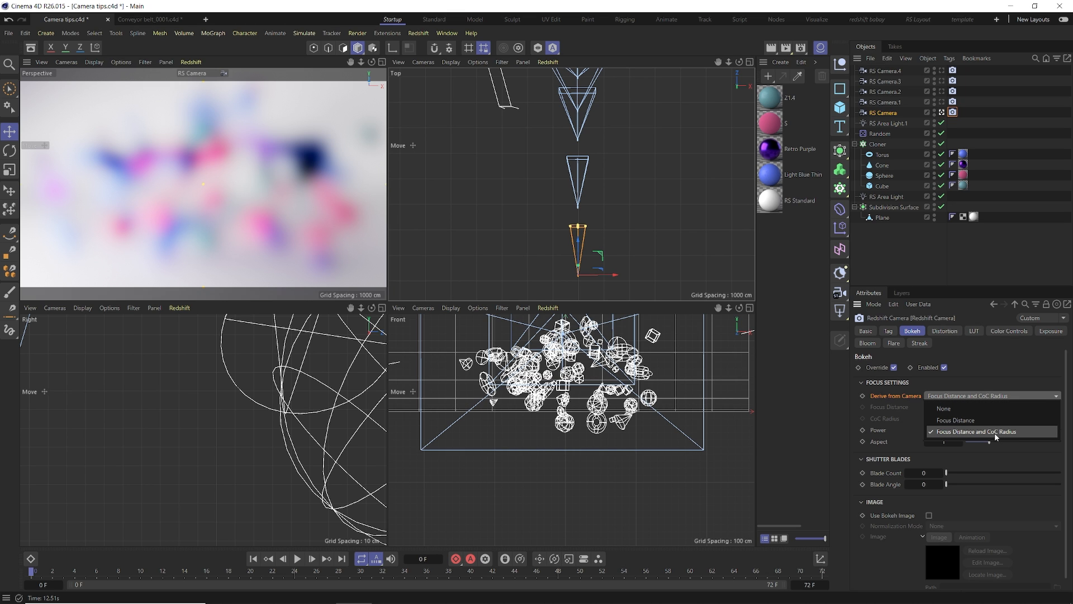
left_click(944, 401)
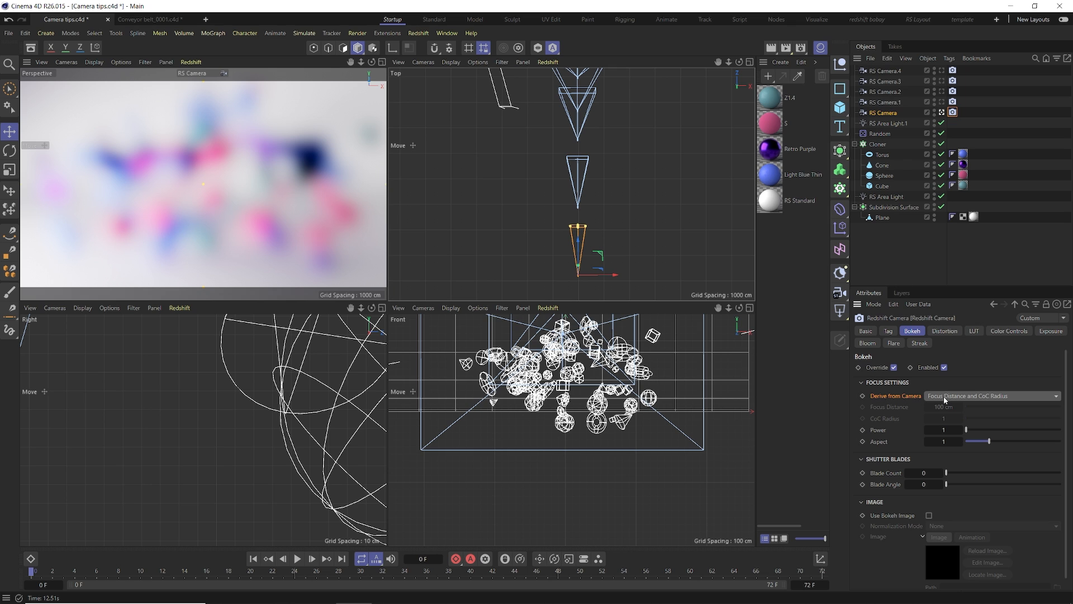
left_click(945, 400)
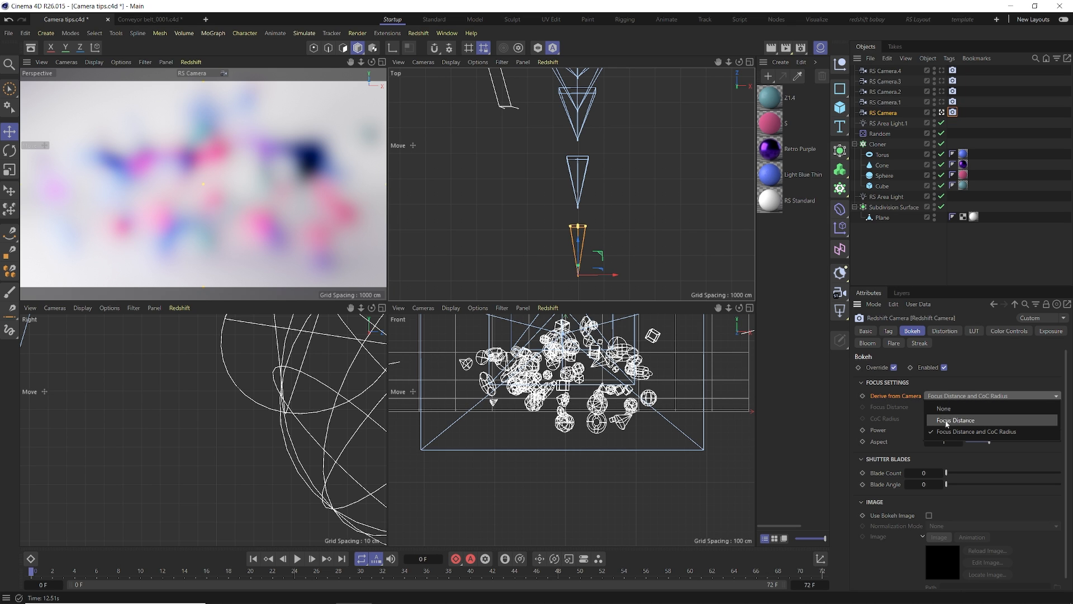
left_click(946, 421)
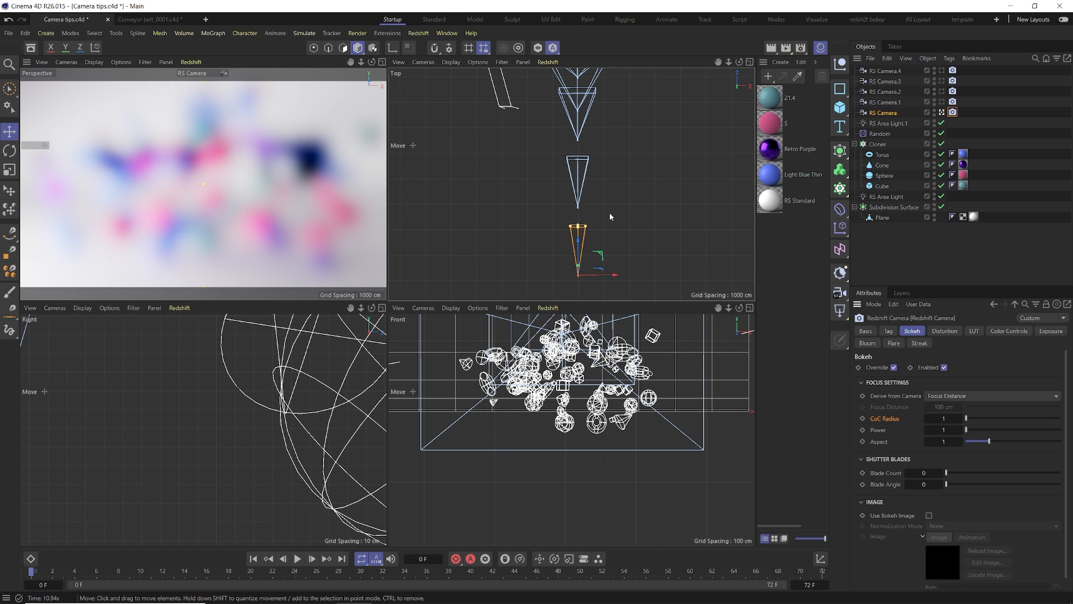
Move the RS Camera's focus plane in the Top view to the front of the shape cluster, at a focus distance of about 8972 cm
left_click_drag(577, 225, 577, 134)
middle_click_drag(578, 134, 596, 287, "alt")
left_click_drag(593, 288, 593, 235)
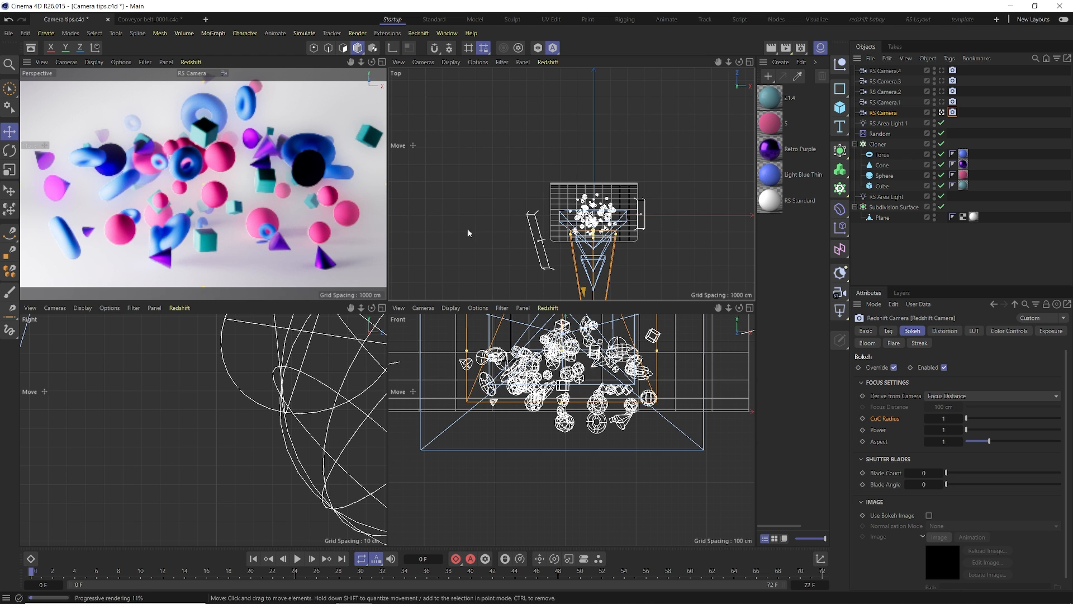
middle_click(378, 261)
middle_click(598, 246)
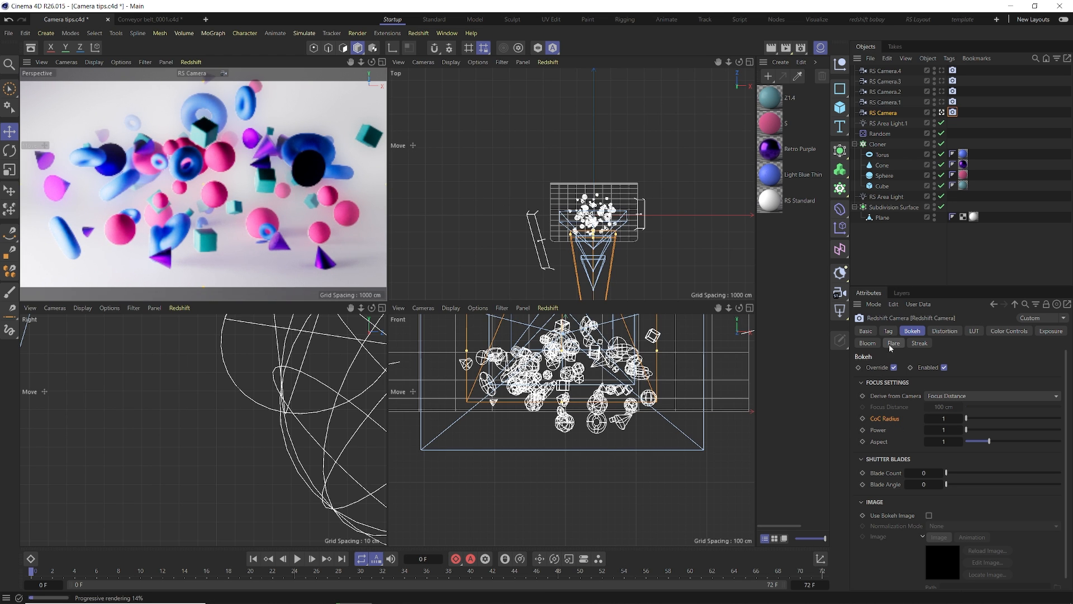
Create a null and assign it as the RS Camera's Focus Object
left_click(882, 113)
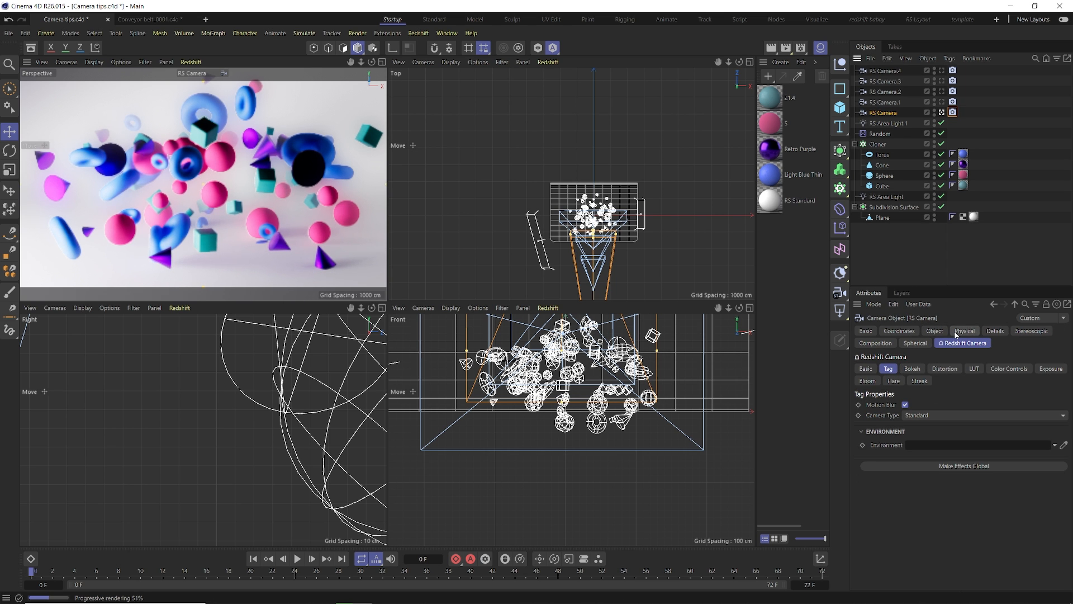
left_click(939, 332)
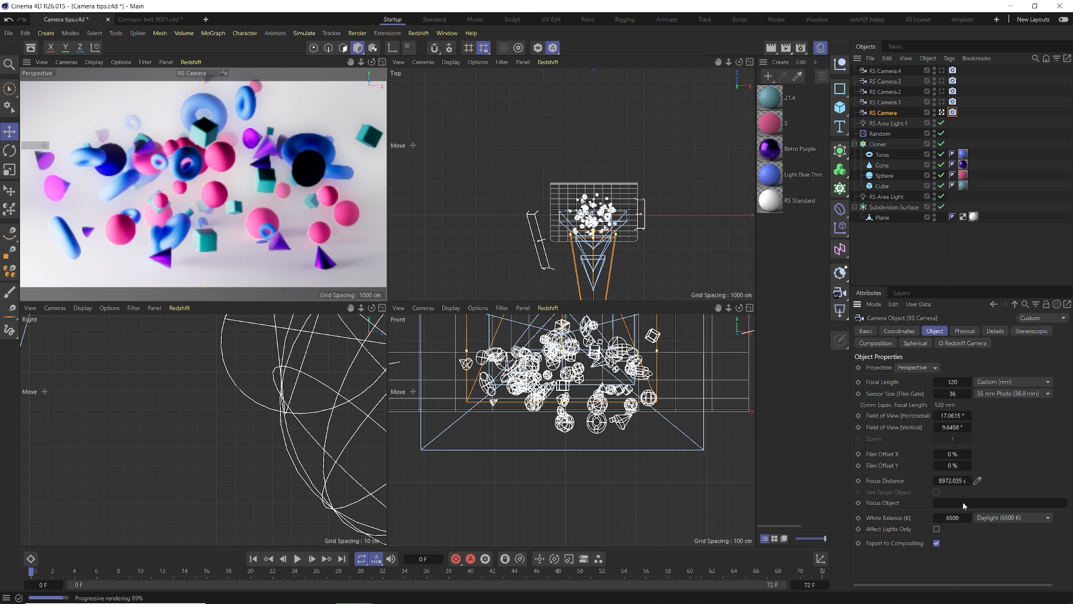
left_click(839, 65)
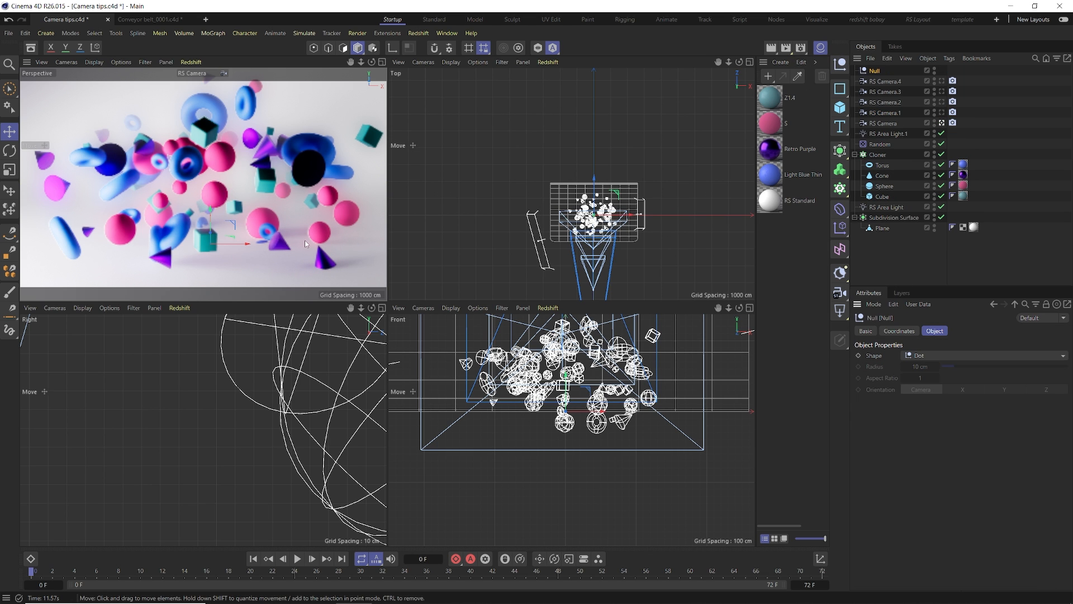
left_click(883, 123)
left_click_drag(871, 72, 962, 508)
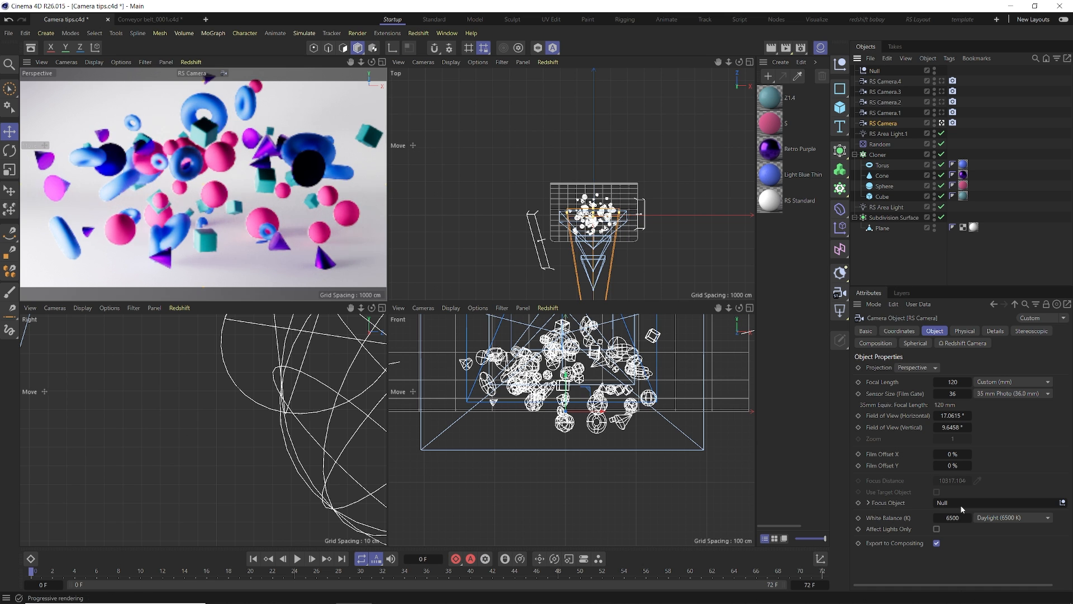
Move the null back and forth through the shape cluster to shift the focus, and delete it
left_click(874, 71)
left_click_drag(157, 175, 223, 175)
left_click_drag(593, 185, 563, 217)
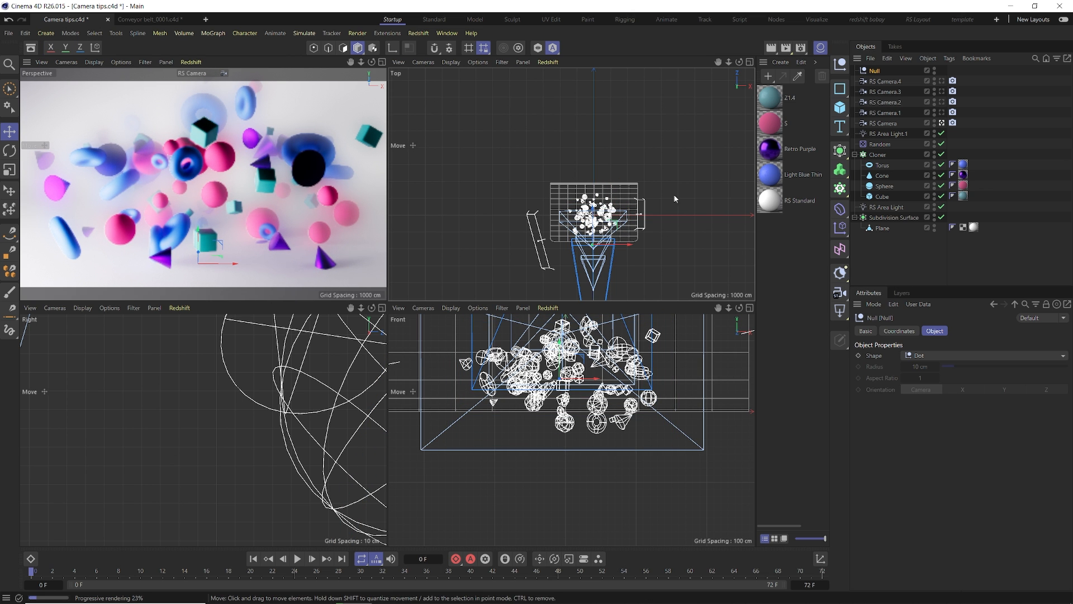
left_click_drag(631, 194, 625, 196)
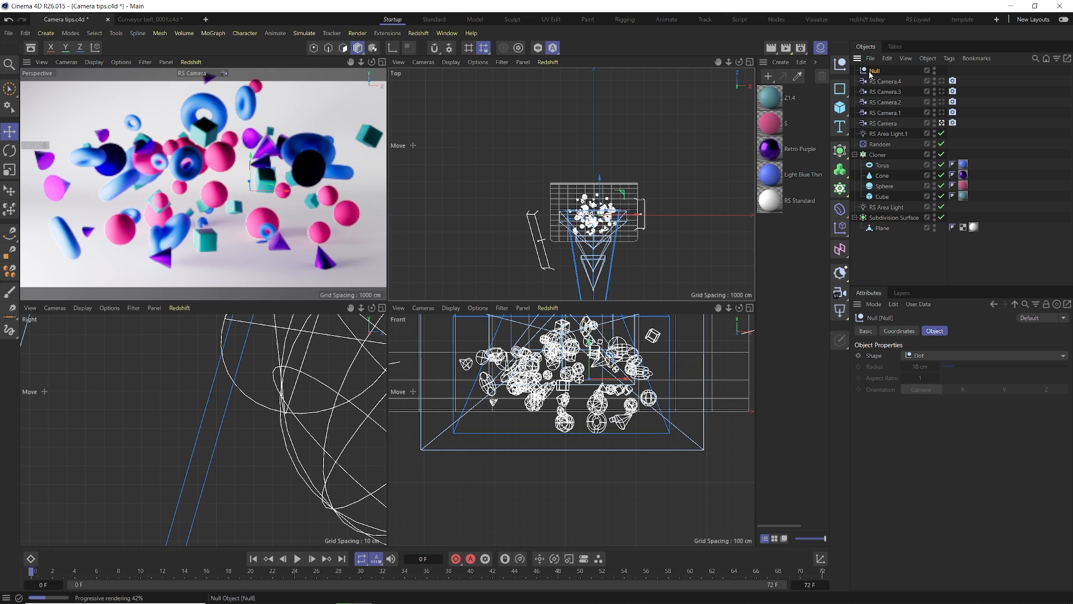
left_click_drag(627, 194, 615, 214)
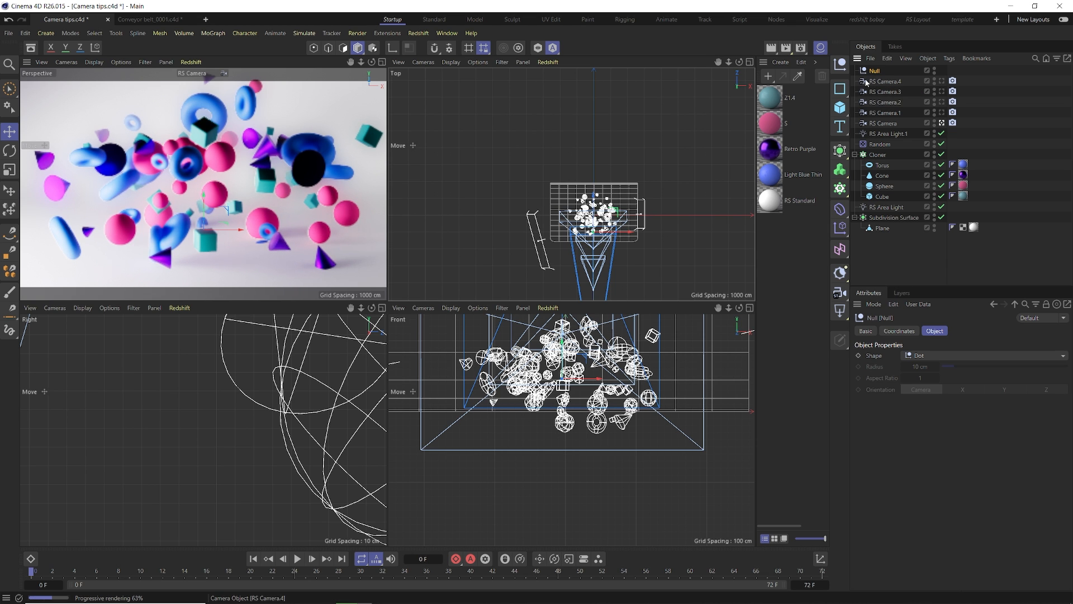
key("Delete")
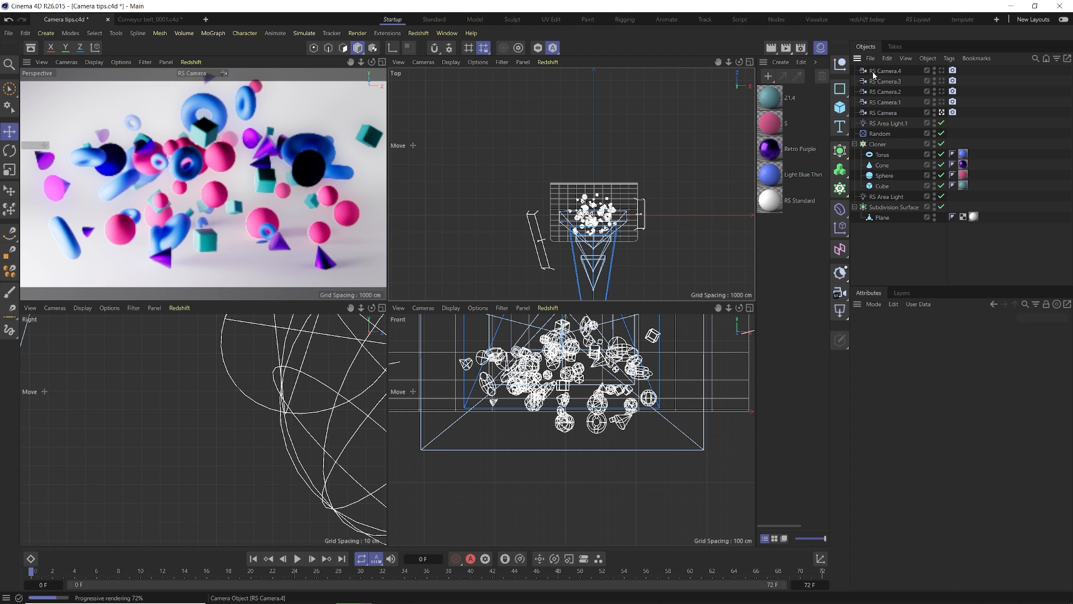
Pick the RS Camera's focus distance from different shapes in the Perspective view, ending at about 9561 cm
left_click(608, 275)
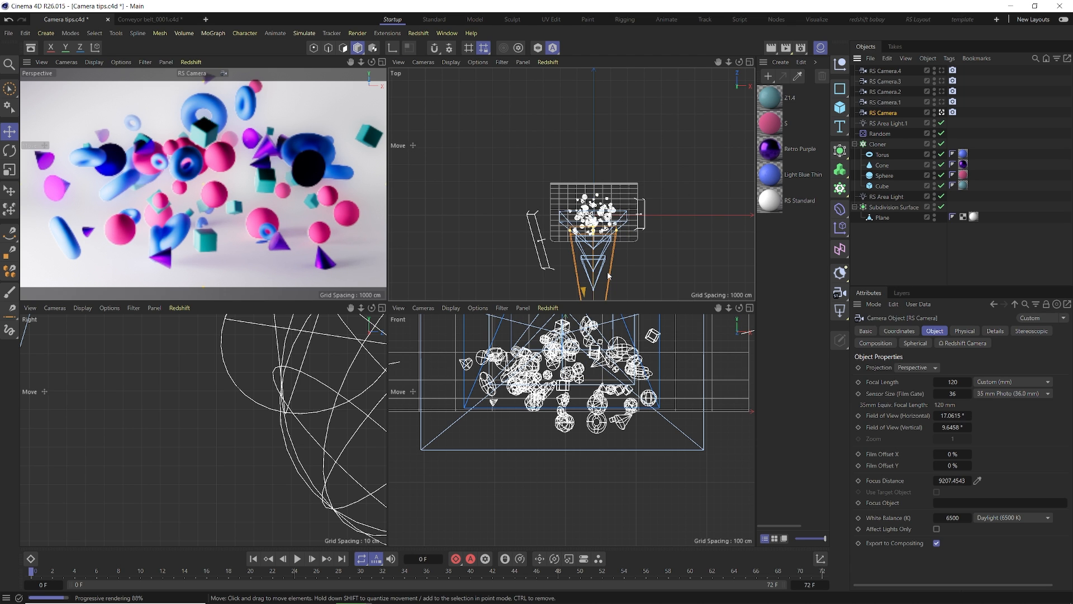
left_click(978, 480)
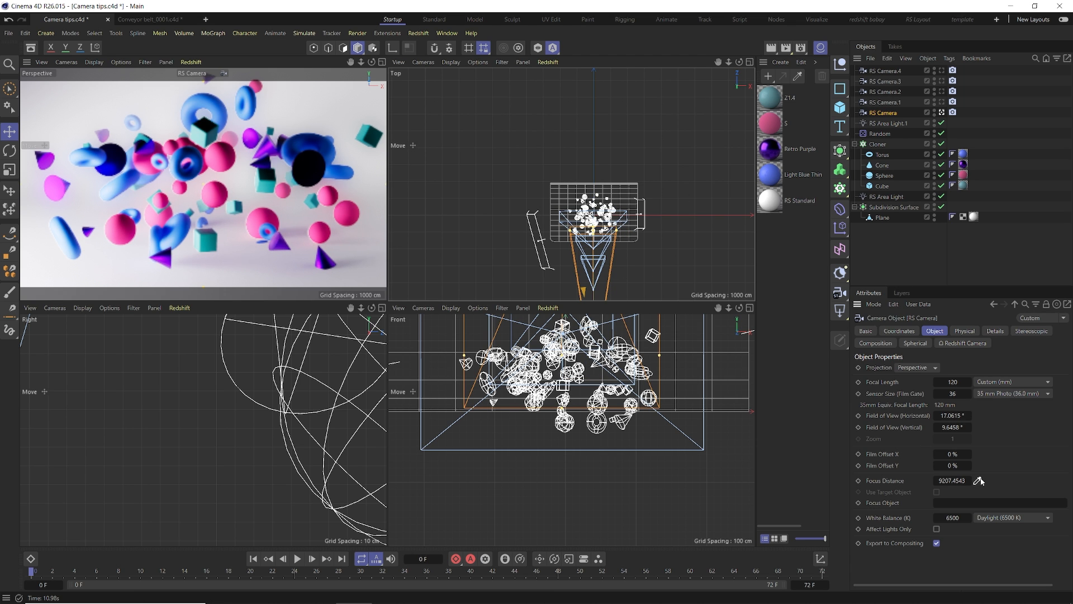
left_click(222, 159)
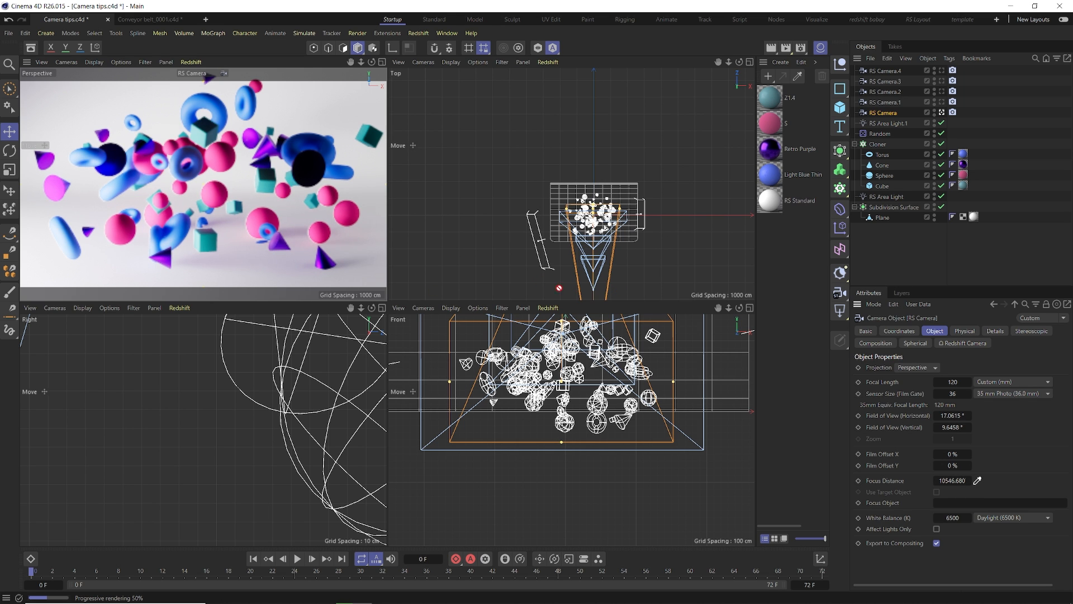
left_click(194, 285)
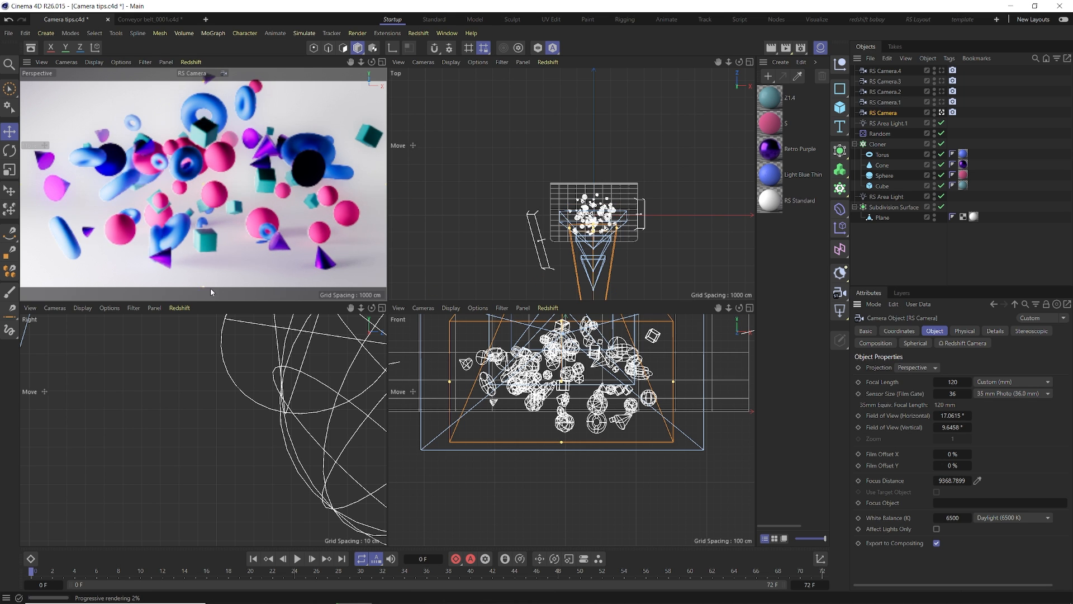
left_click(977, 480)
left_click(137, 118)
left_click(188, 162)
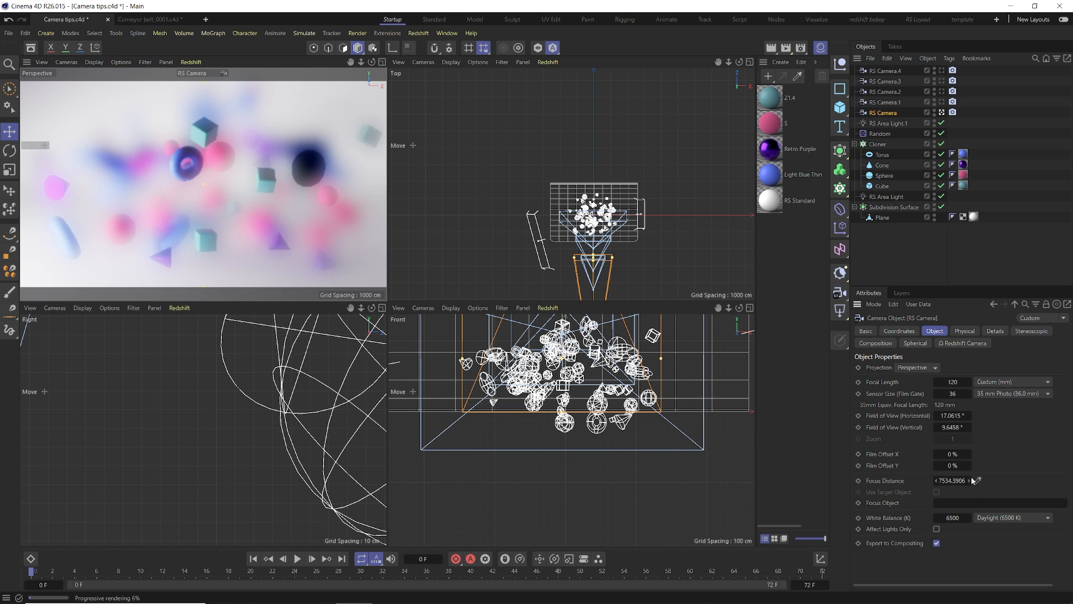
left_click(183, 159)
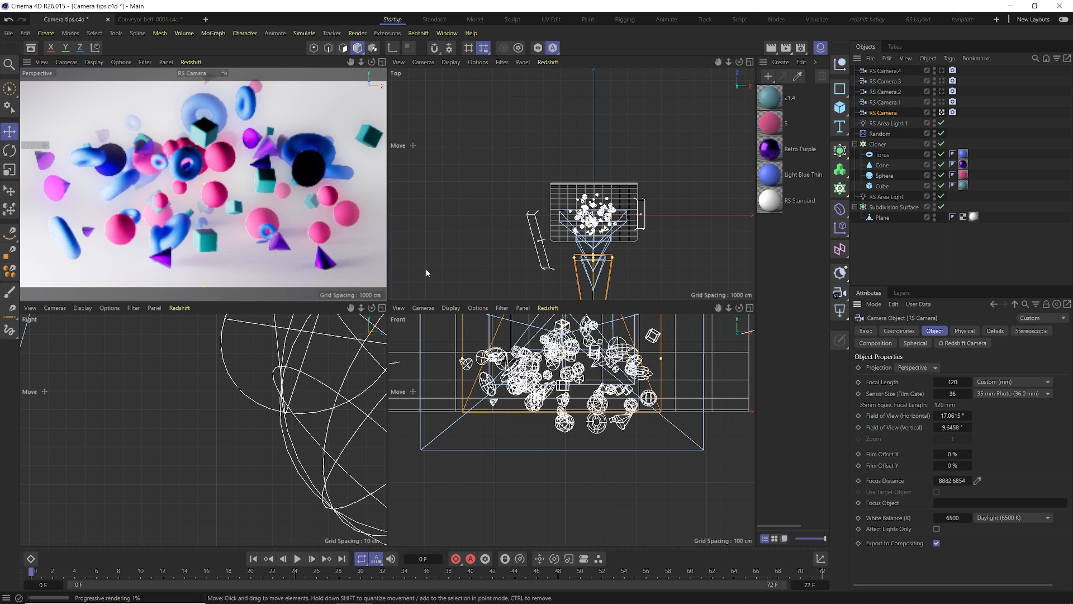
left_click(492, 261)
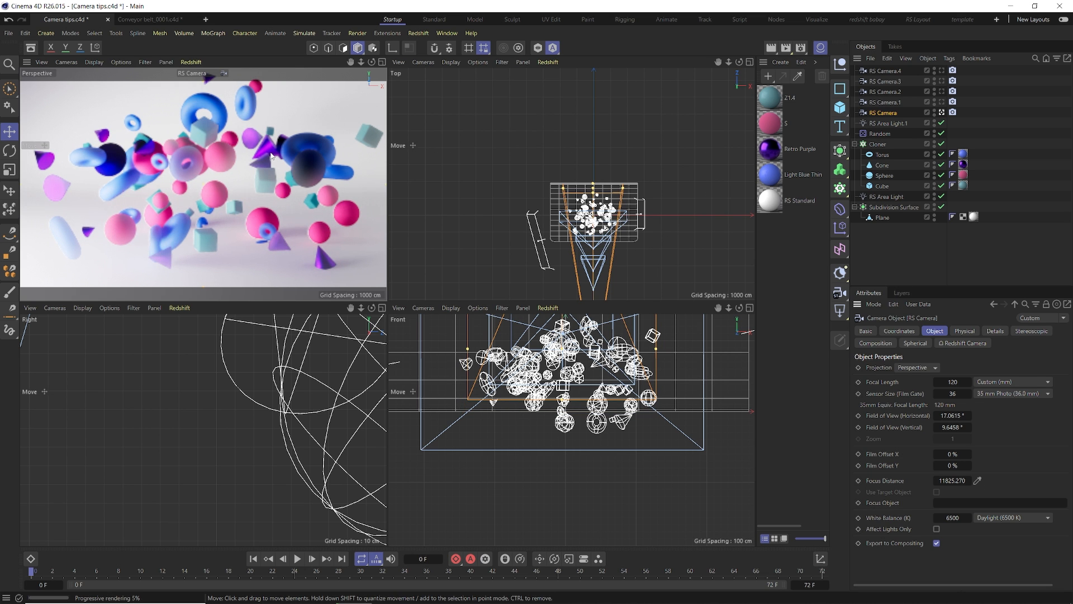
left_click(979, 481)
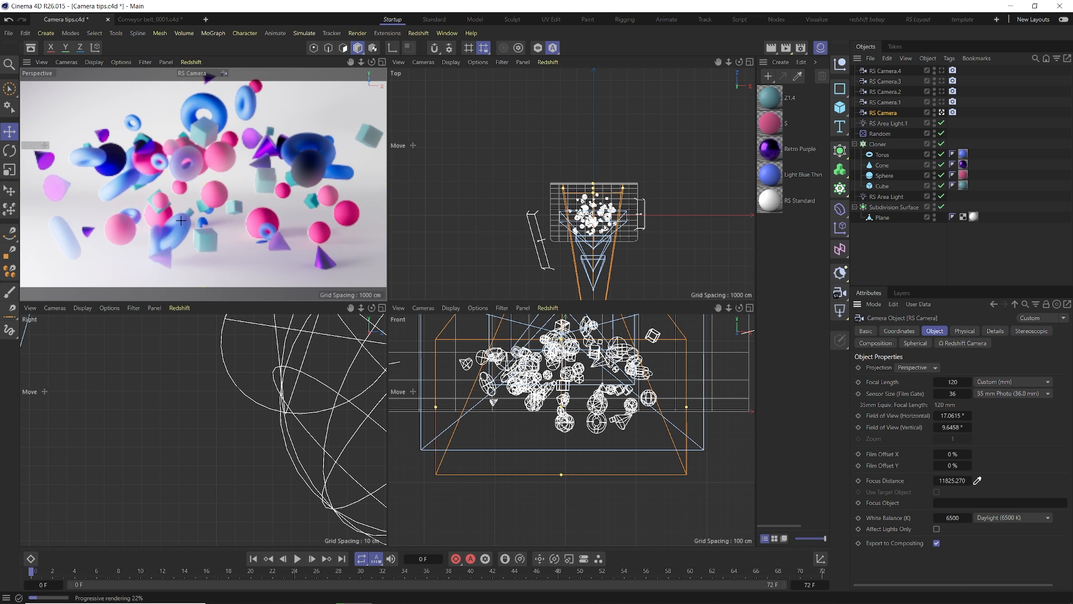
left_click(133, 252)
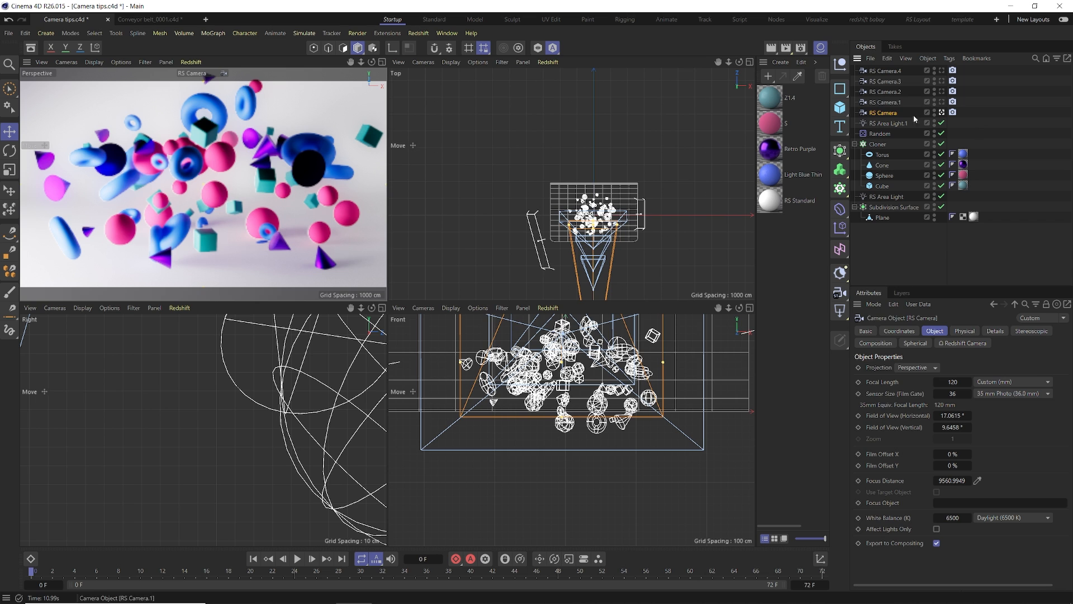
Review the CoC Radius, Power and Aspect settings in the Bokeh section of the RS Camera's Redshift Camera tag
left_click(840, 292)
left_click(952, 112)
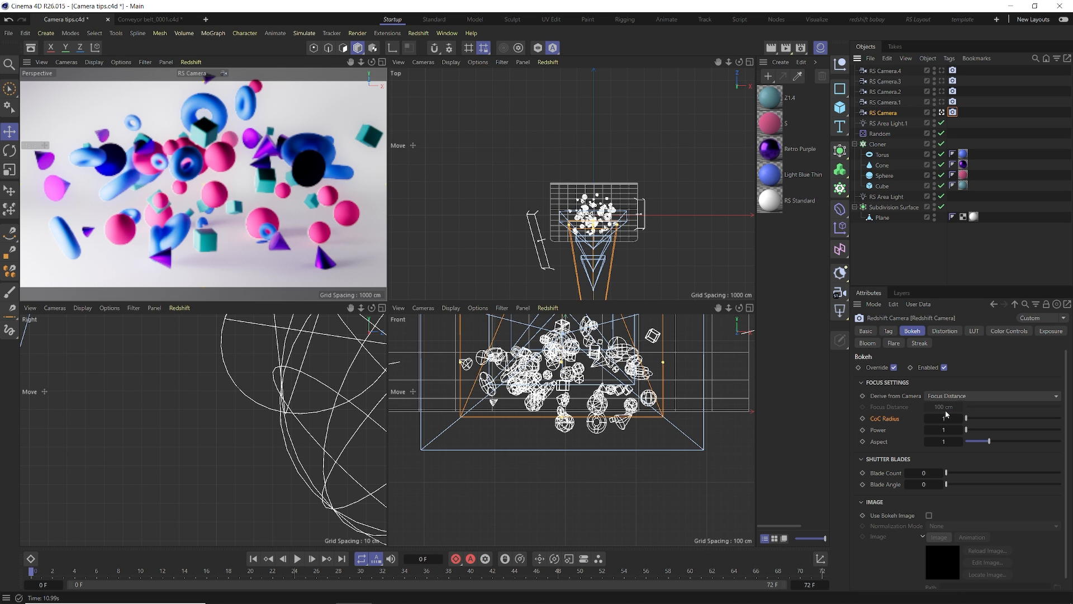
scroll(897, 404, "down", 1)
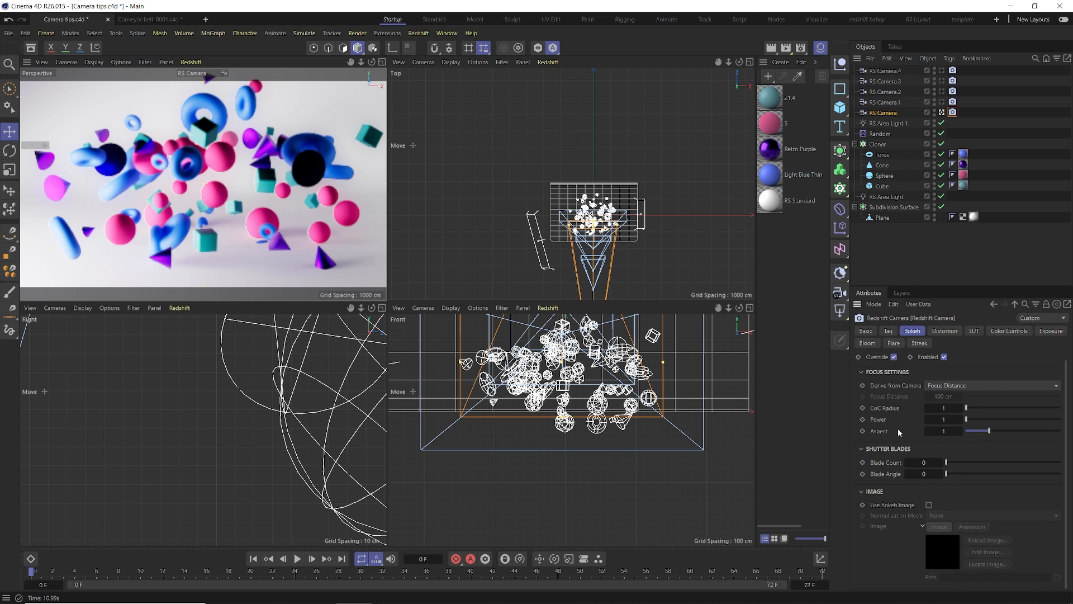
scroll(890, 390, "up", 1)
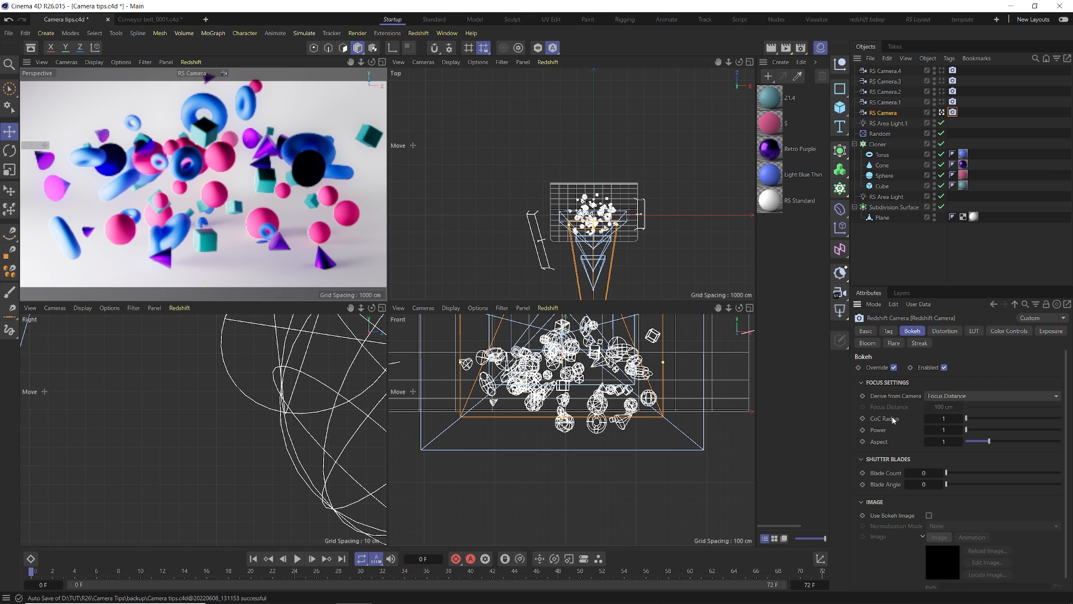
Paste a copy of the RS Camera into the scene
left_click(603, 242)
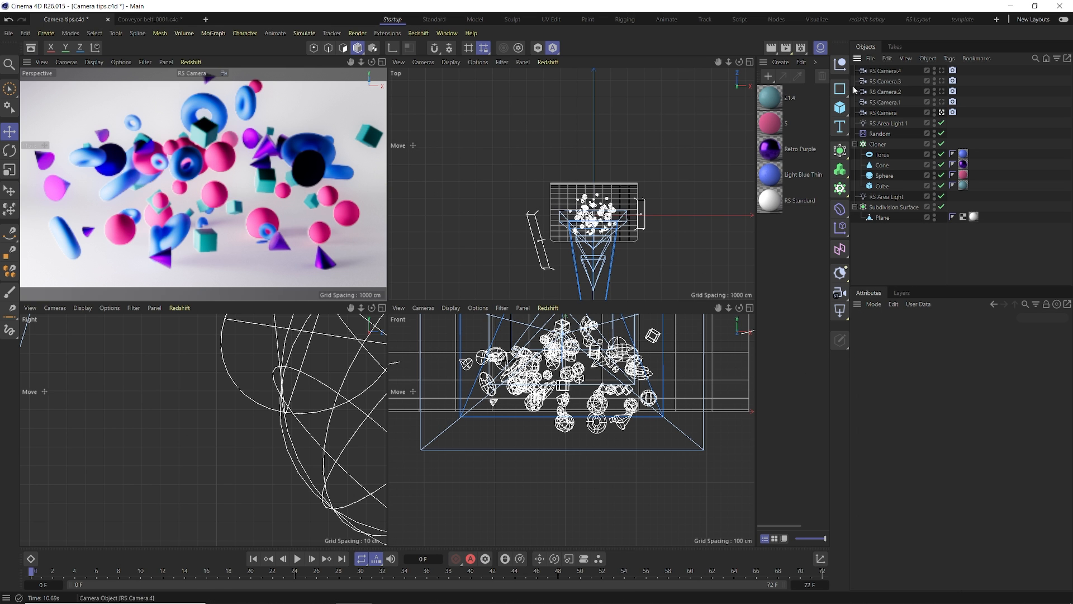
key("ctrl+v")
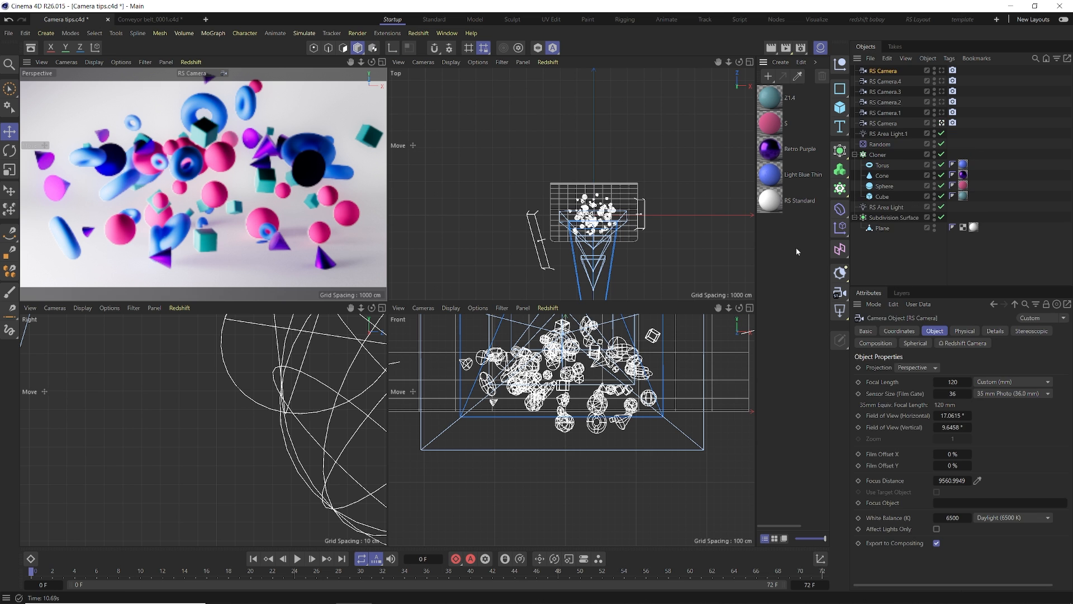
Look through the pasted RS Camera and set its focal length to 50 mm
left_click(942, 71)
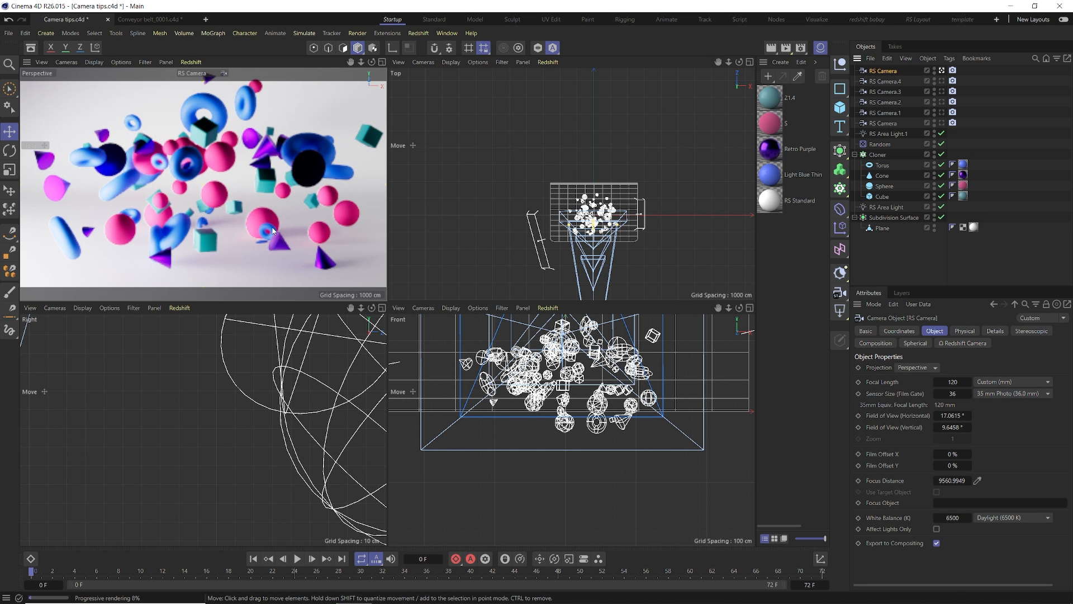
scroll(232, 193, "up", 2)
double_click(960, 384)
type("50")
key("Return")
Move and orbit the new RS Camera in close among the floating shapes, and maximize the Perspective view
scroll(223, 182, "up", 6)
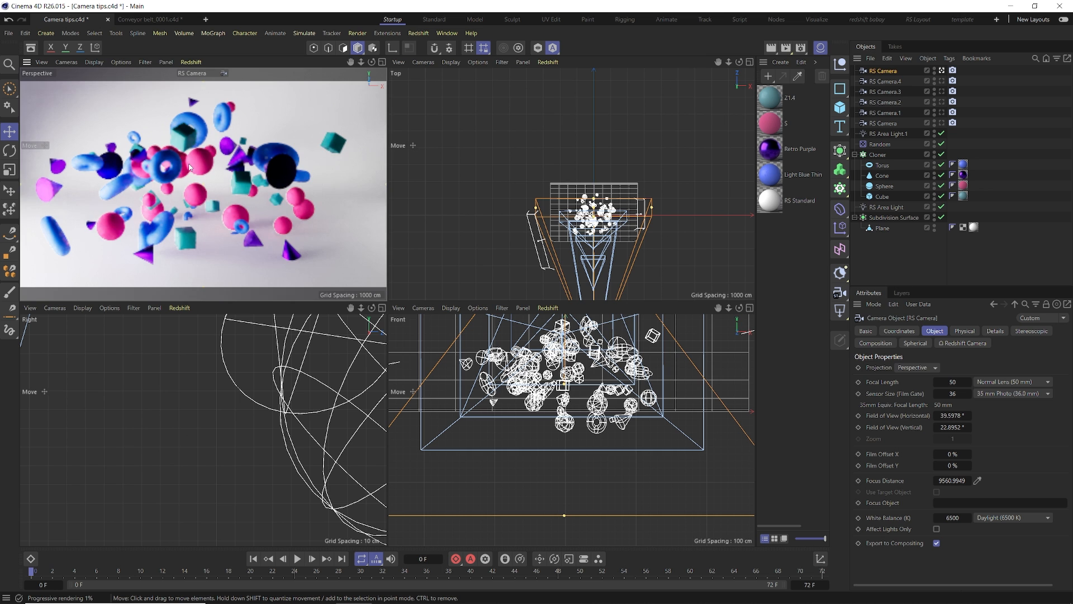
left_click_drag(180, 169, 248, 179, "alt")
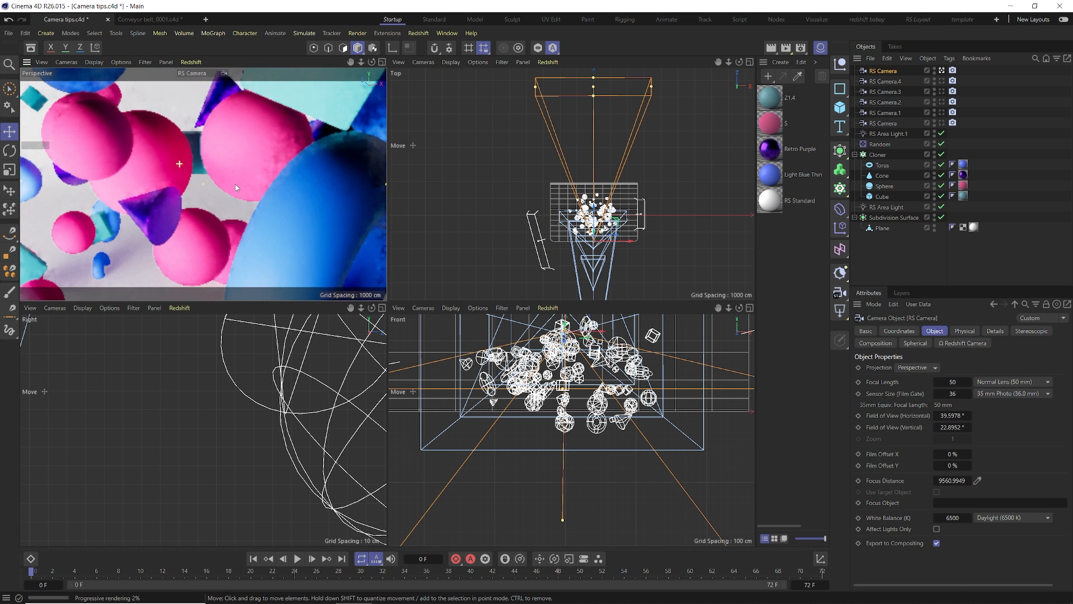
left_click_drag(240, 183, 178, 136, "alt")
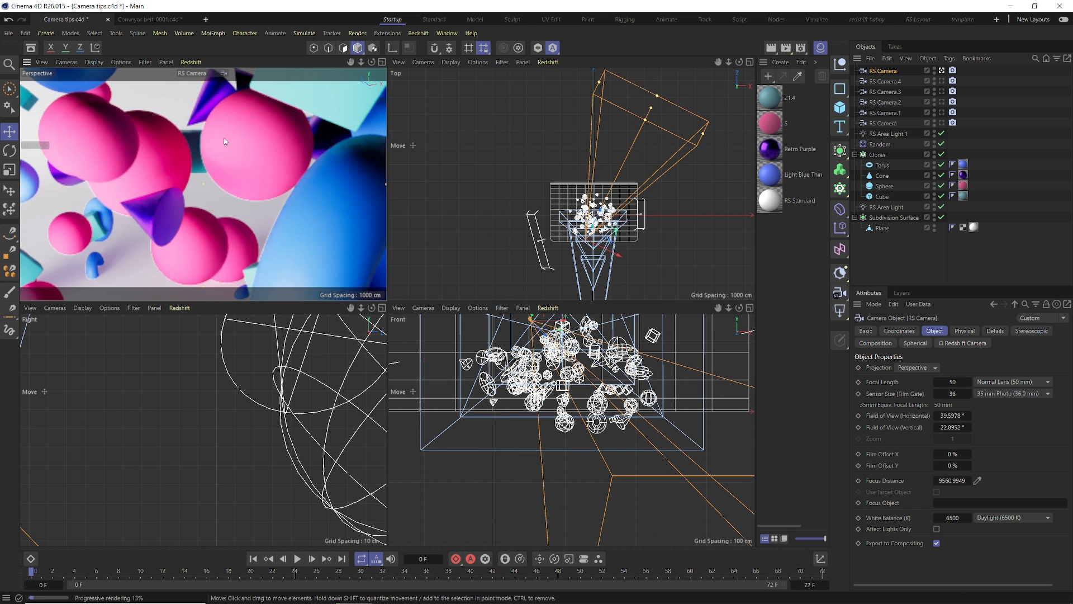
middle_click(202, 140)
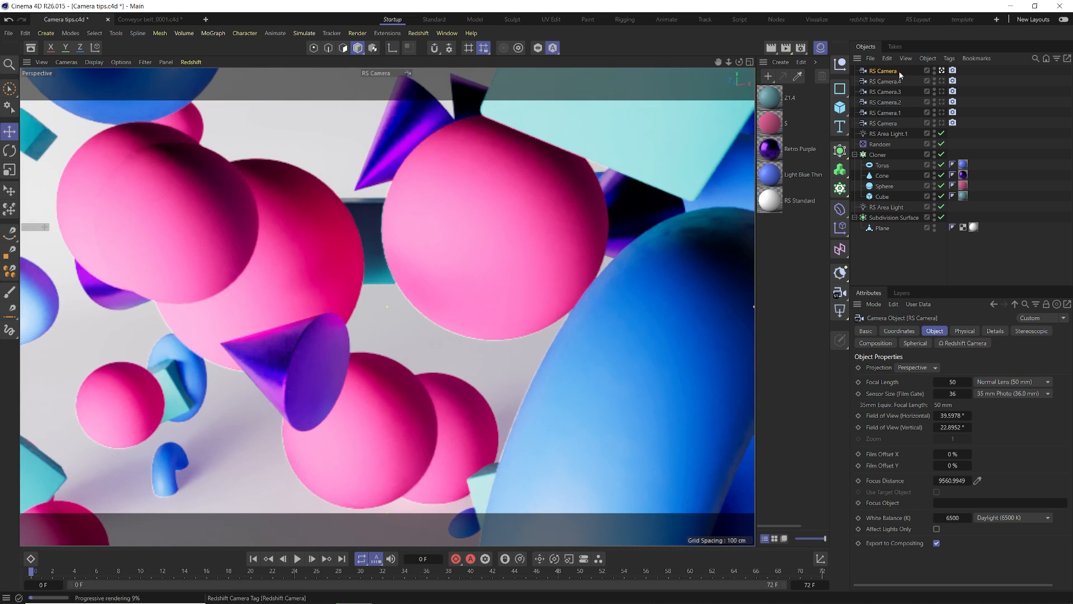
Enable bokeh in the camera's Redshift Camera settings and derive only Focus Distance from the camera
left_click(962, 343)
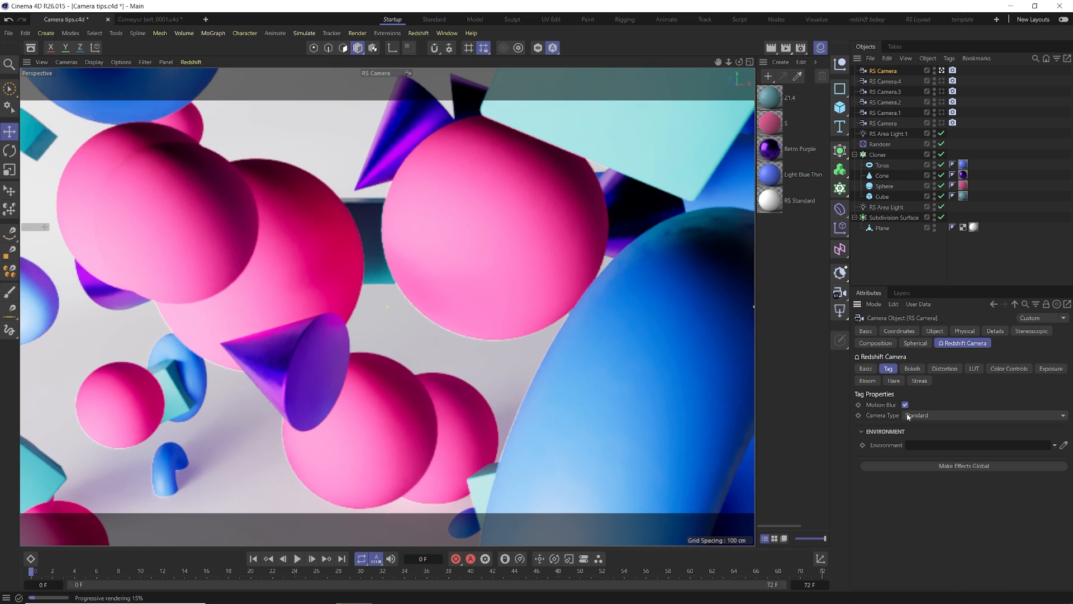
left_click(912, 368)
left_click(944, 405)
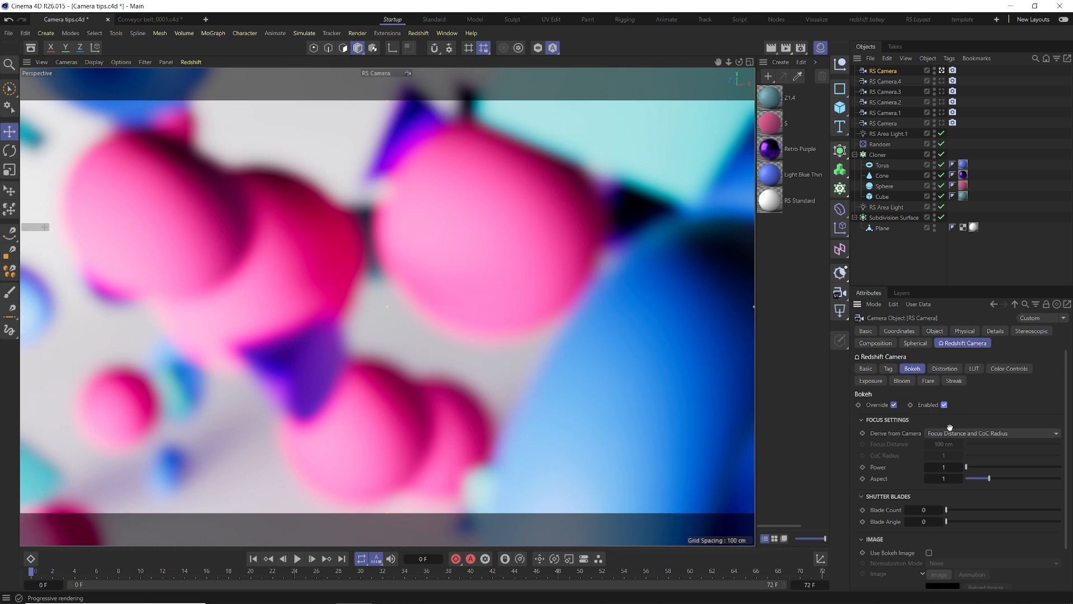
left_click(952, 433)
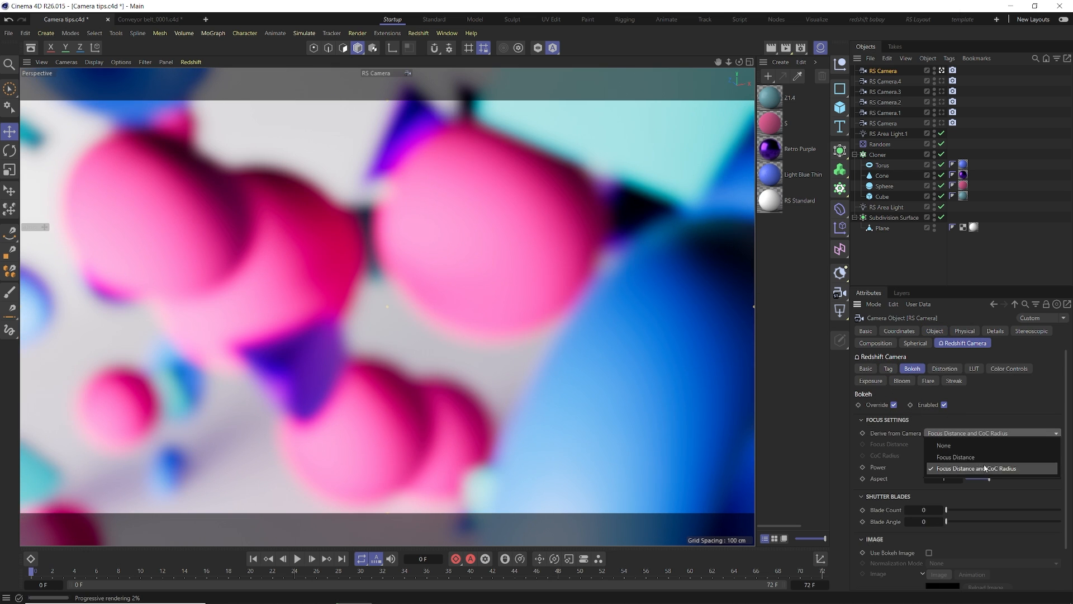
left_click(944, 457)
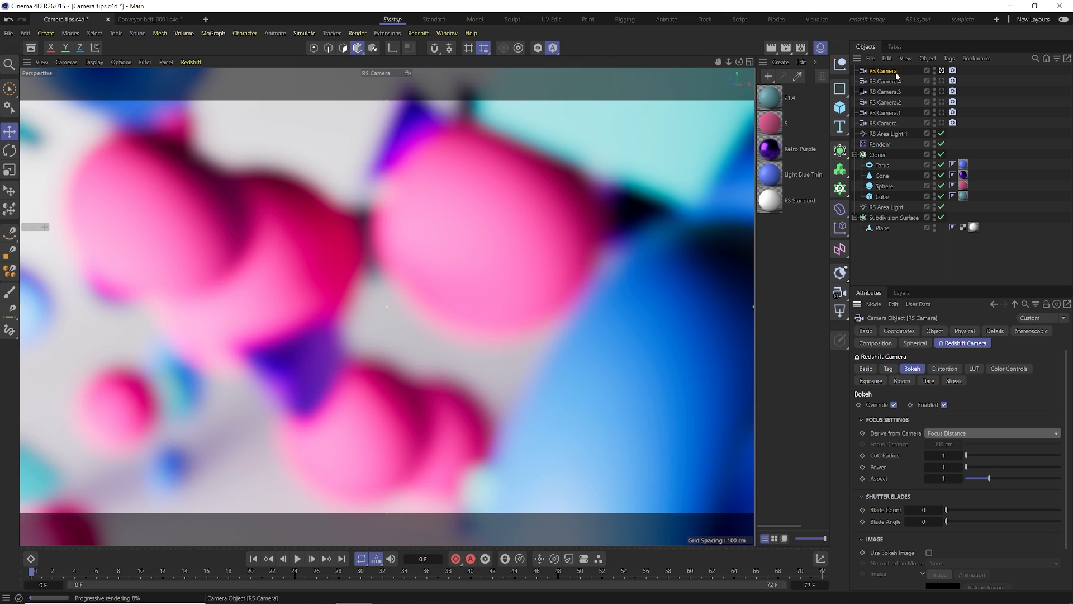
left_click(934, 330)
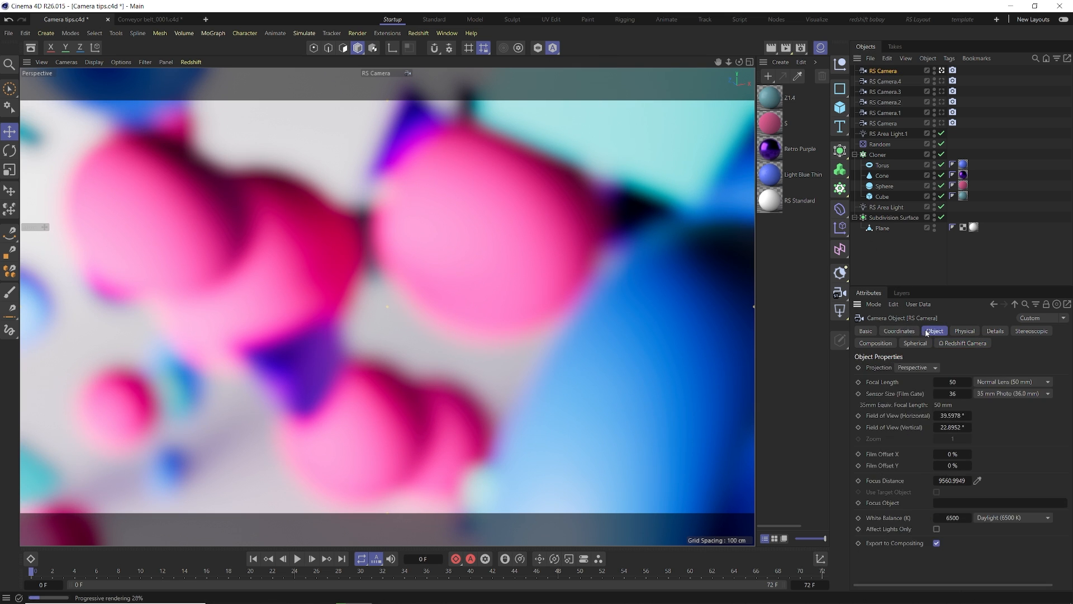
Stop the Redshift rendering in the Perspective viewport and open the Redshift RenderView
left_click(191, 62)
left_click(205, 81)
left_click(418, 33)
left_click(447, 117)
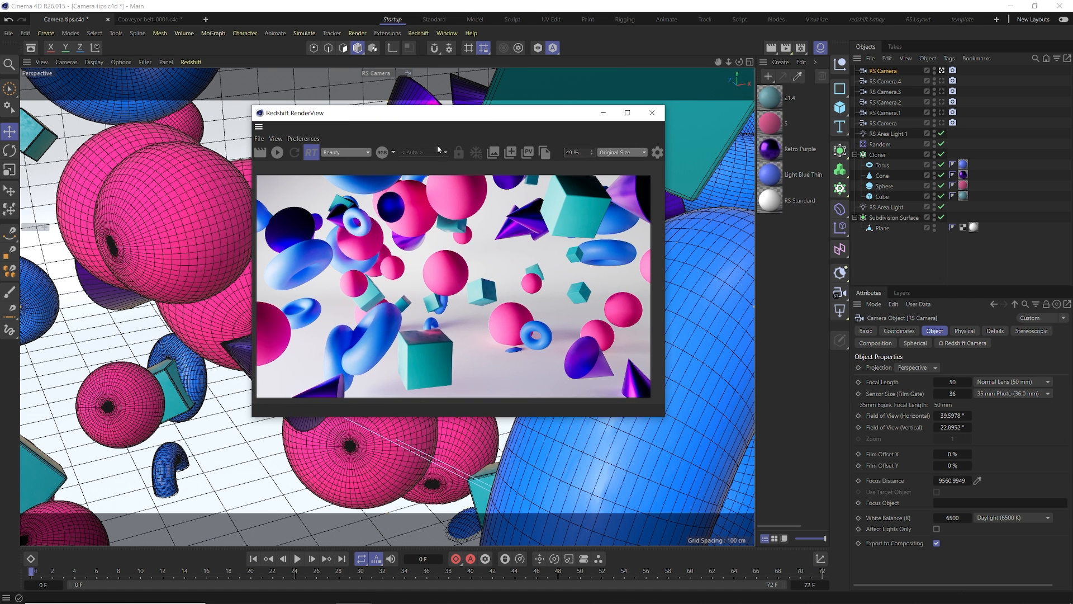
Turn off RT mode to render progressively in the RenderView, enlarge its window and zoom the render to 75 %
left_click(312, 150)
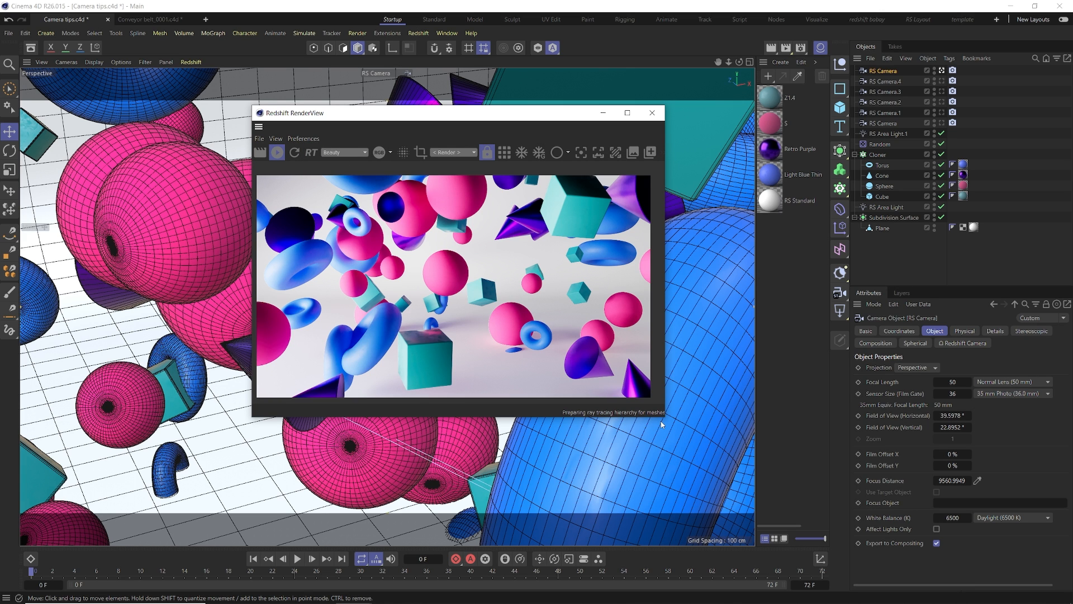
left_click_drag(666, 418, 889, 552)
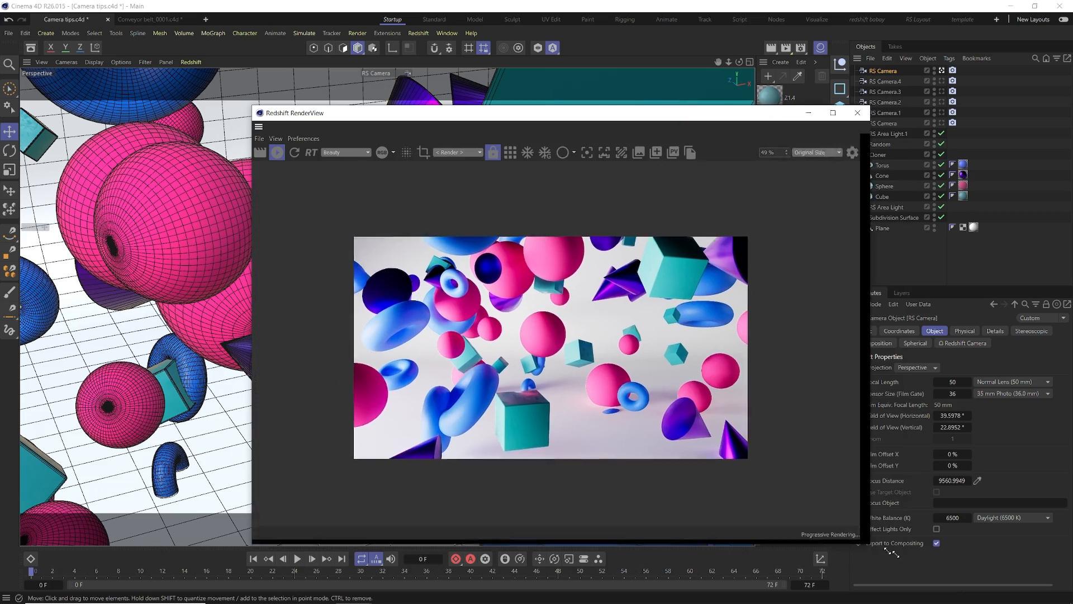
left_click_drag(889, 551, 912, 559)
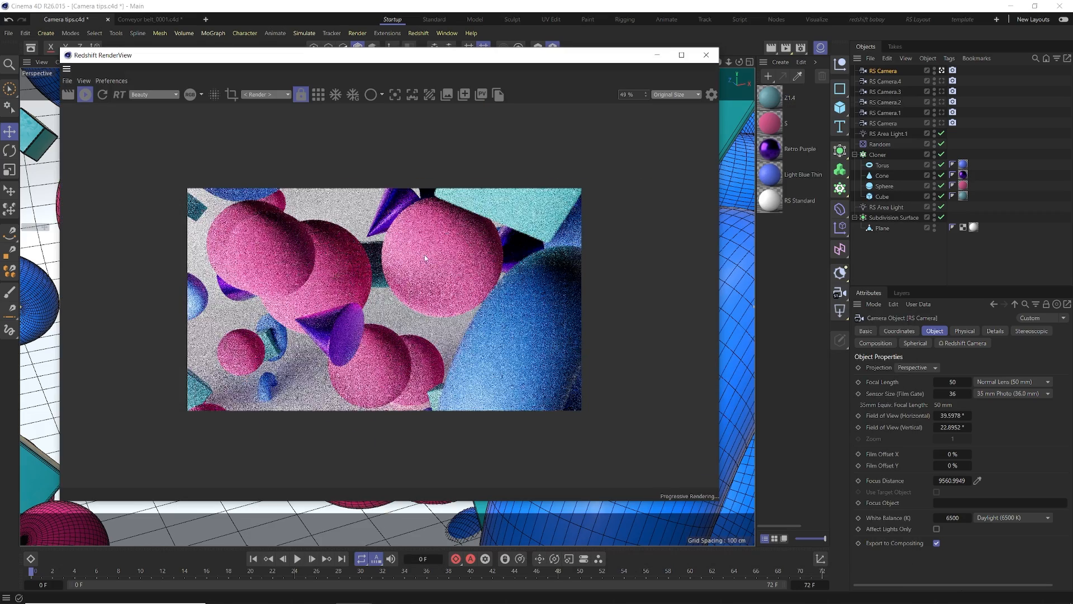
scroll(395, 307, "up", 3)
scroll(396, 307, "up", 1)
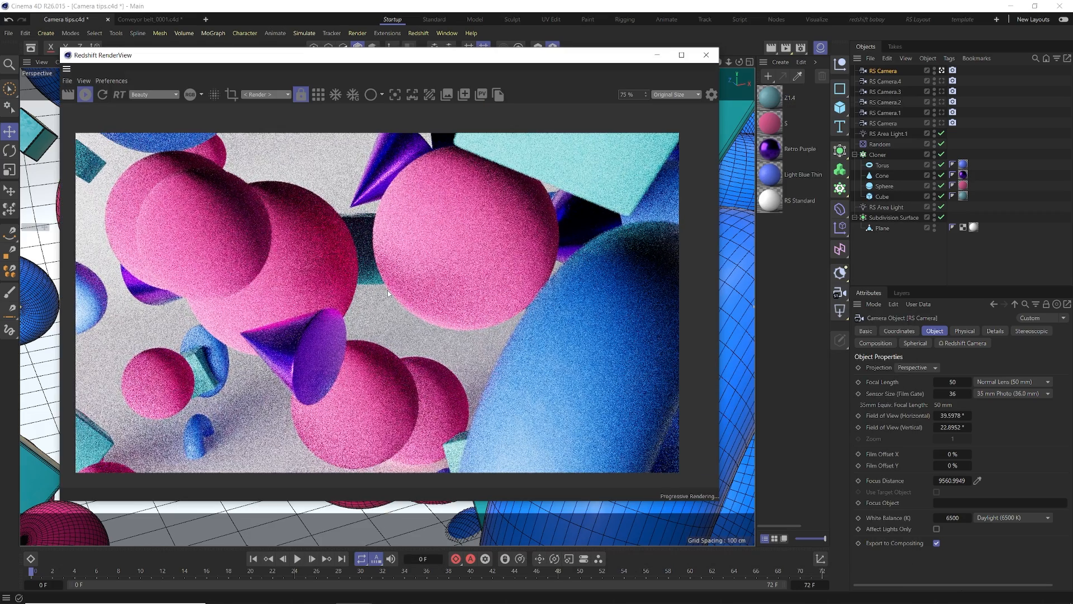
Activate focus picking in the RenderView and set the focus distance on the front purple cone, about 905 cm
left_click(395, 94)
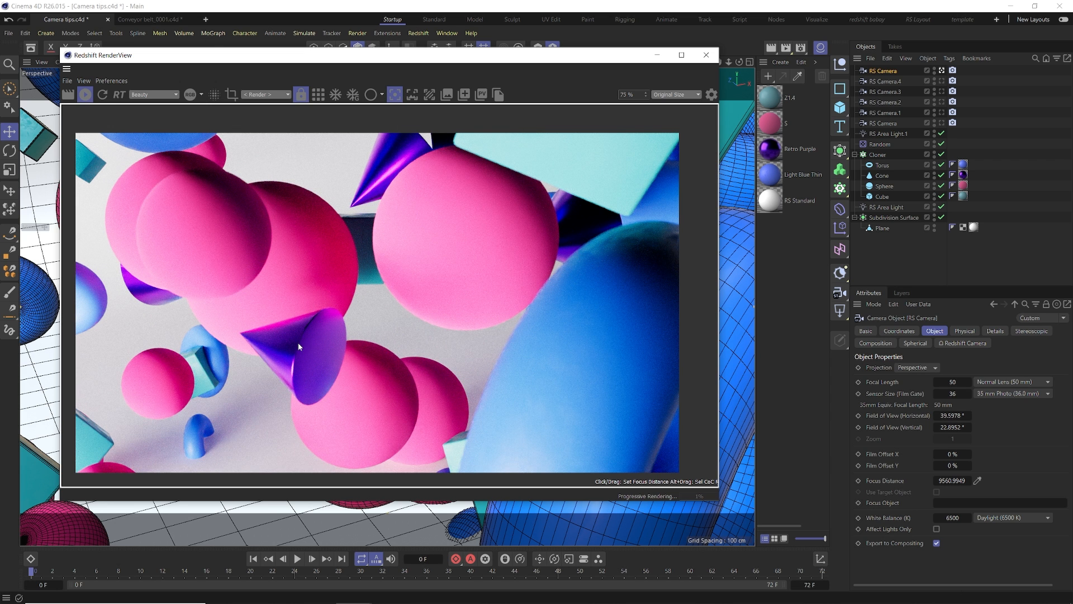
left_click(295, 361)
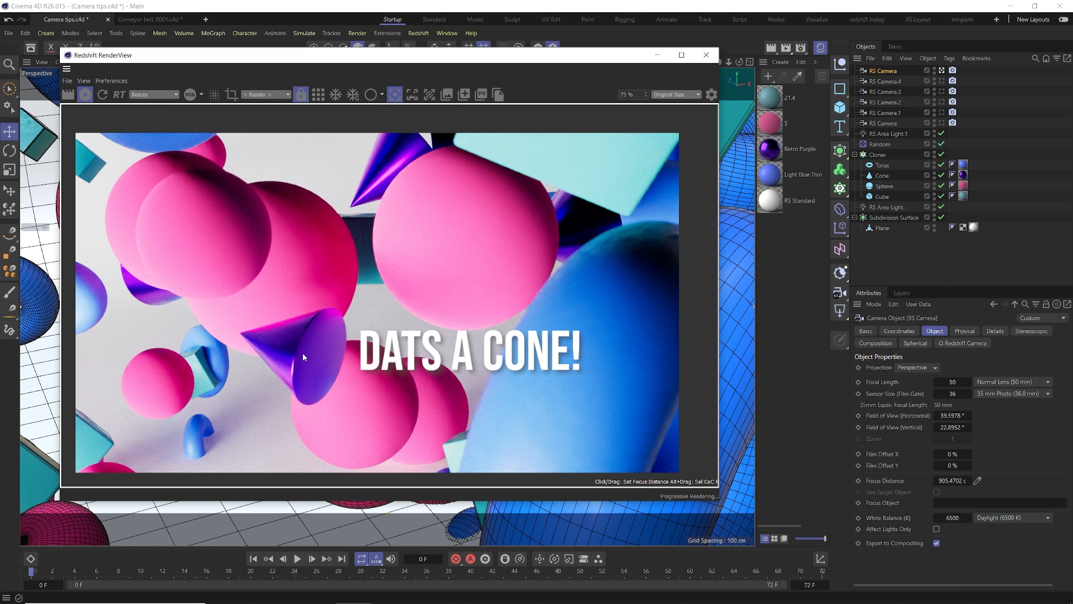
left_click(307, 353)
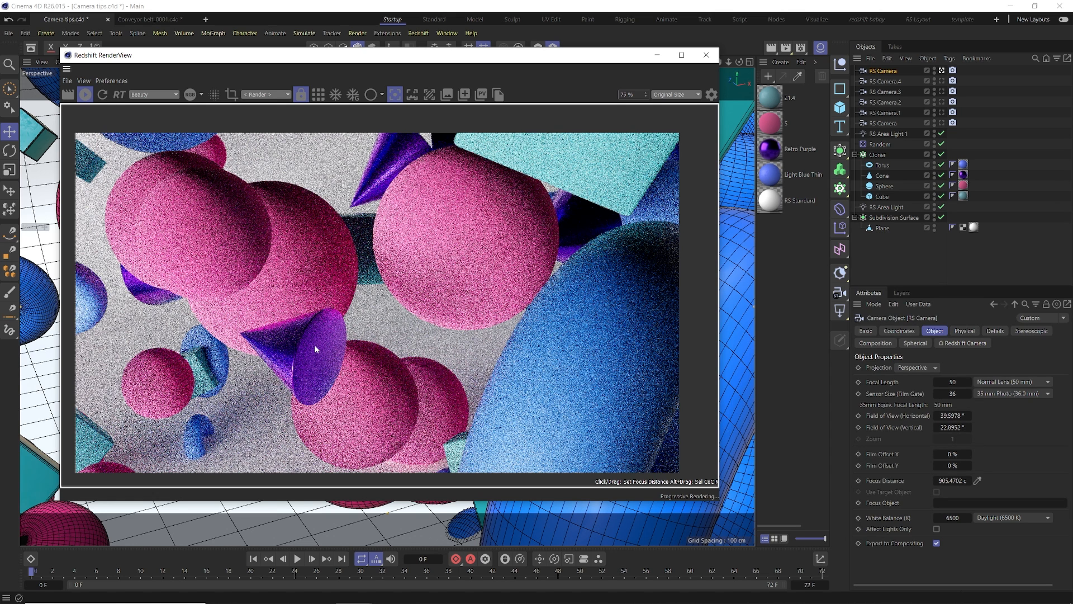
Vary the CoC radius interactively in the RenderView, from about 33 to 1.28 and up to about 9.4
left_click_drag(321, 358, 408, 316, "alt")
left_click(324, 306)
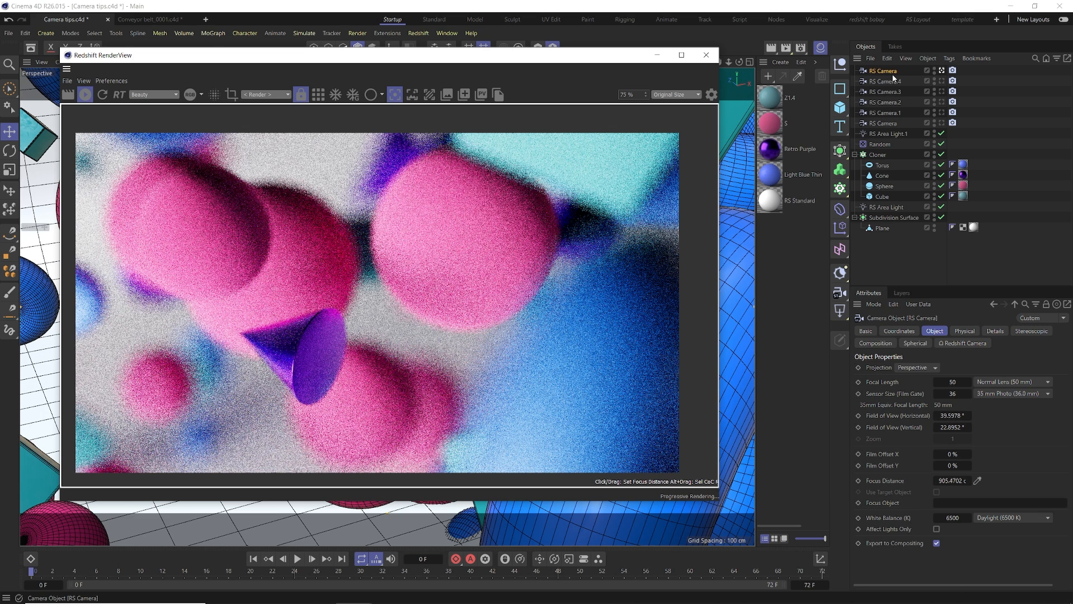
left_click(959, 343)
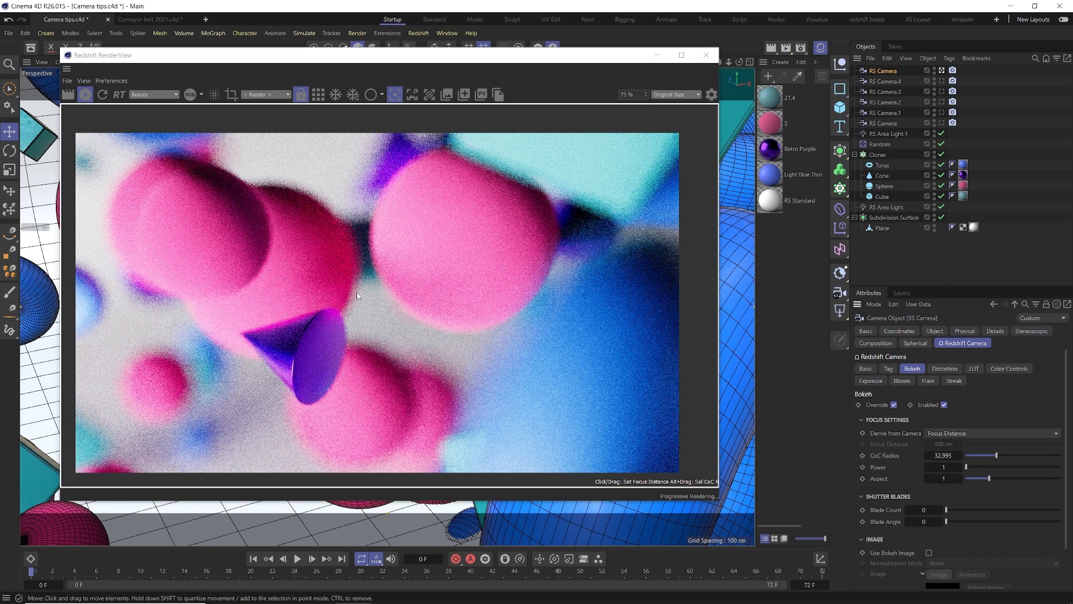
mouse_move(350, 296)
left_mouse_down("alt")
mouse_move(417, 262)
mouse_move(357, 279)
mouse_move(336, 317)
mouse_move(300, 342)
left_mouse_up("alt")
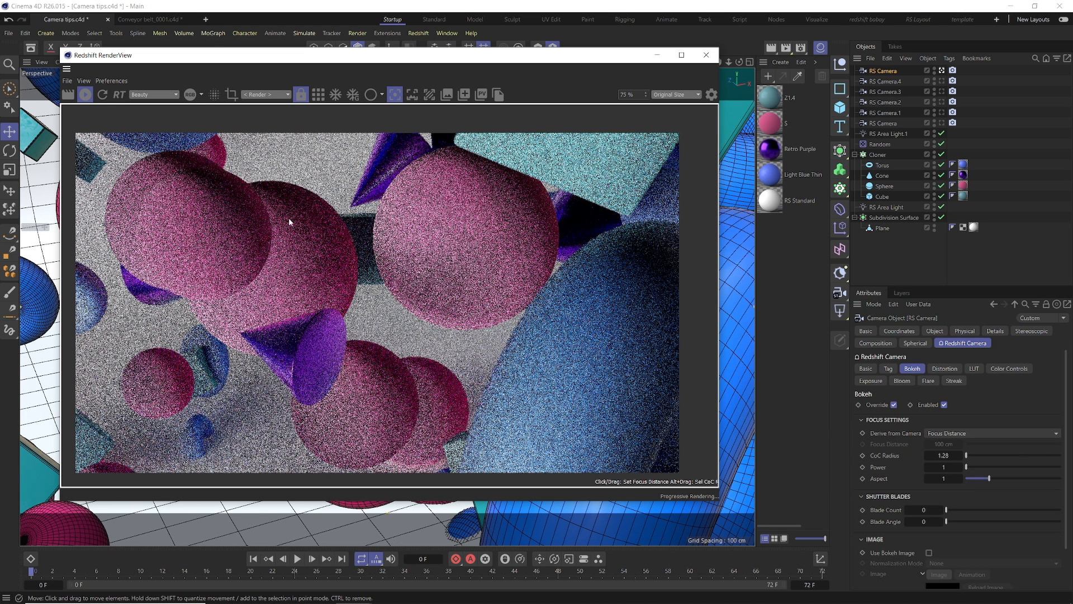
mouse_move(298, 343)
left_mouse_down("alt")
mouse_move(306, 356)
mouse_move(329, 348)
left_mouse_up("alt")
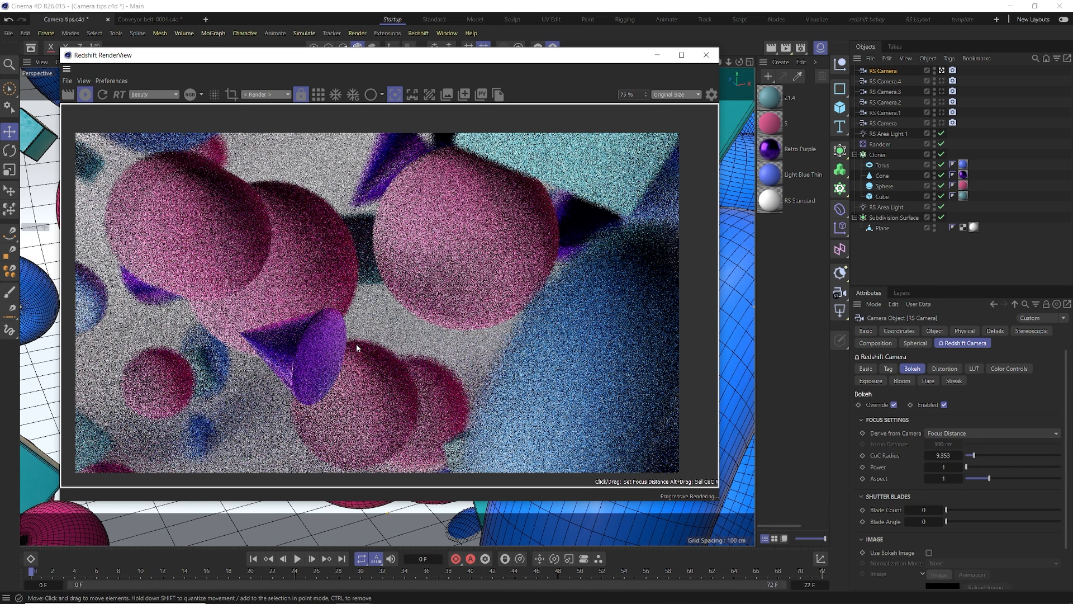
Set the CoC Radius in the camera's Bokeh settings to 15
double_click(943, 455)
type("15")
key("Return")
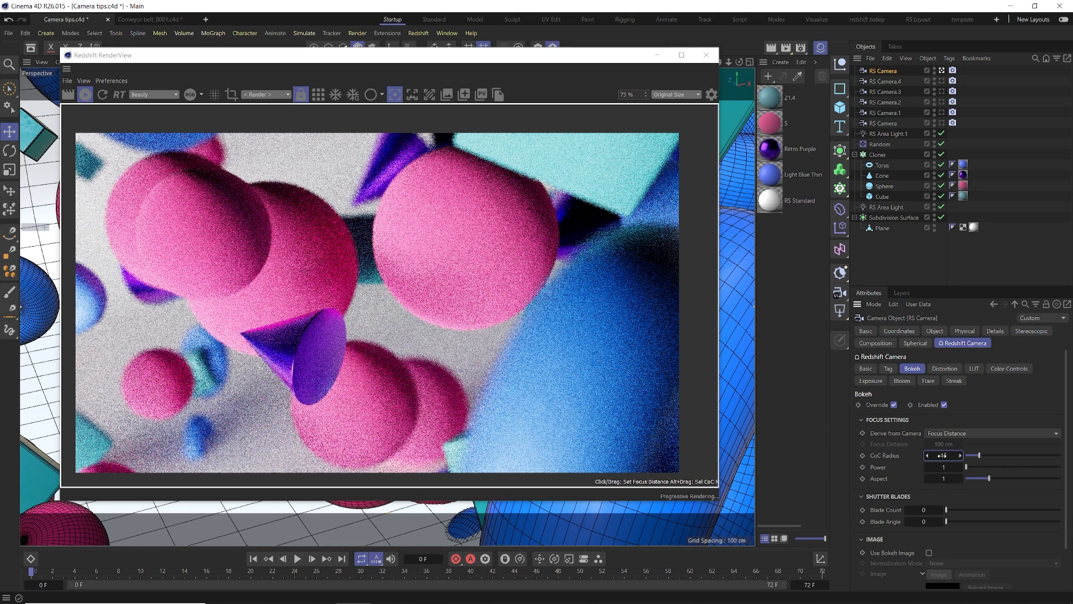
Pick new focus points in the RenderView, ending on the rear purple cone at about 2097 cm
left_click(312, 204)
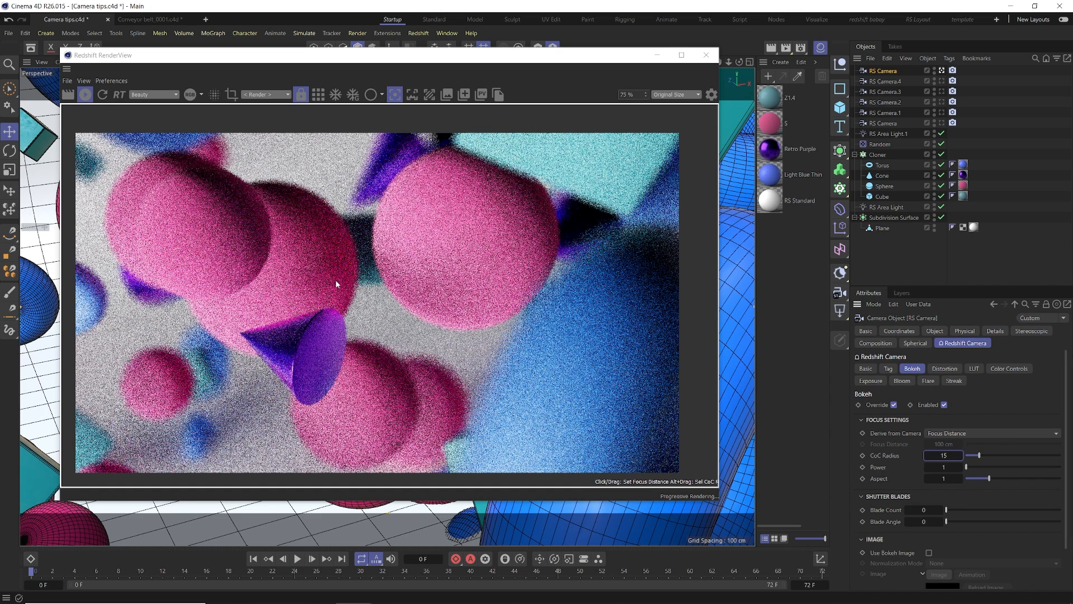
left_click(378, 191)
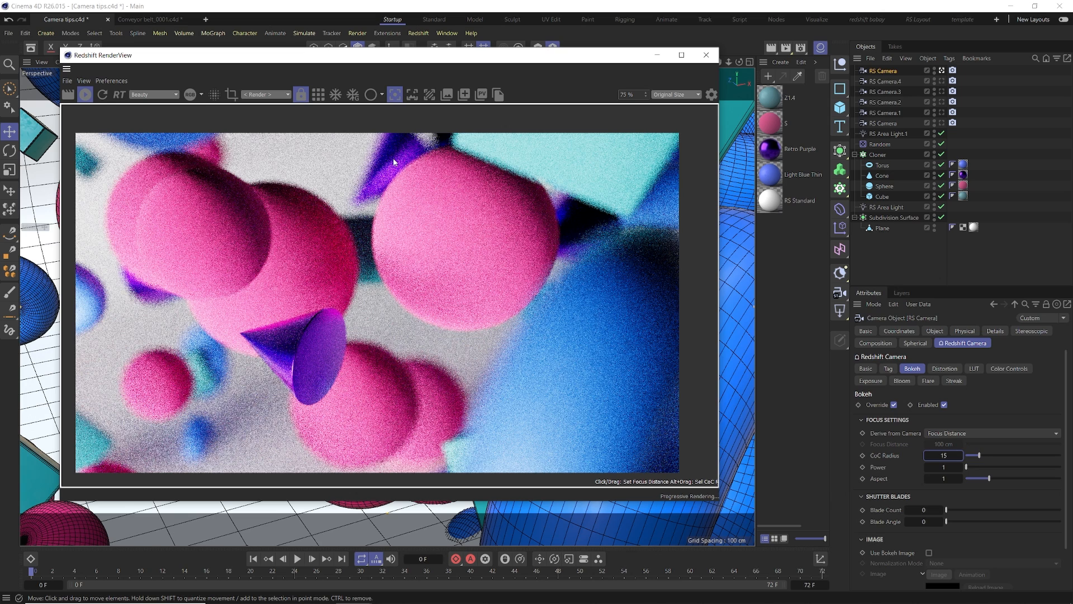
left_click(394, 162)
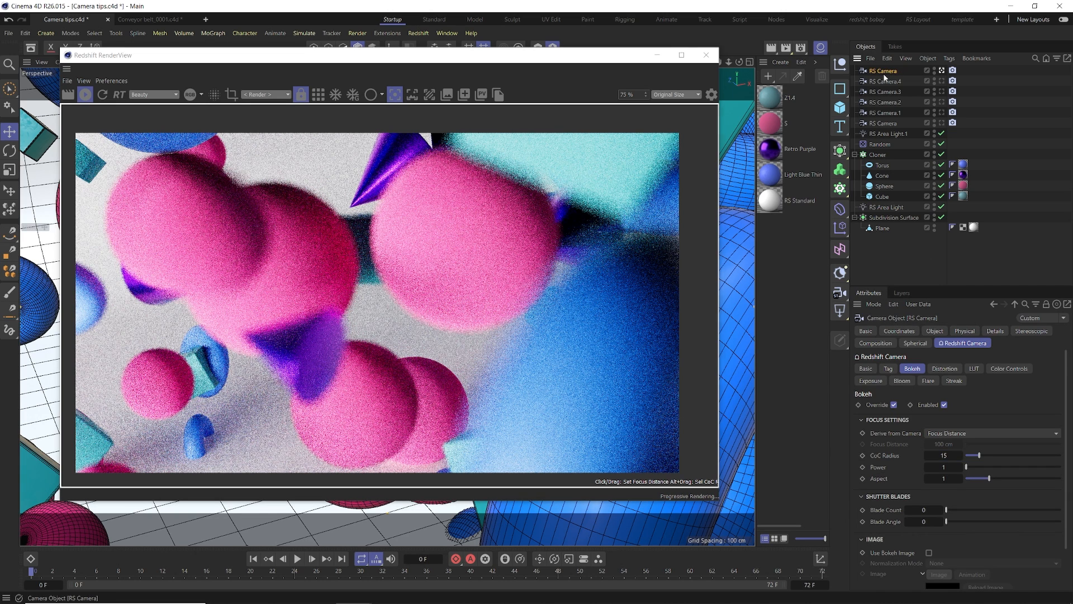
Keyframe the camera's focus distance at frame 0, and at frame 24 with the front purple cone in focus at about 918 cm
left_click(934, 330)
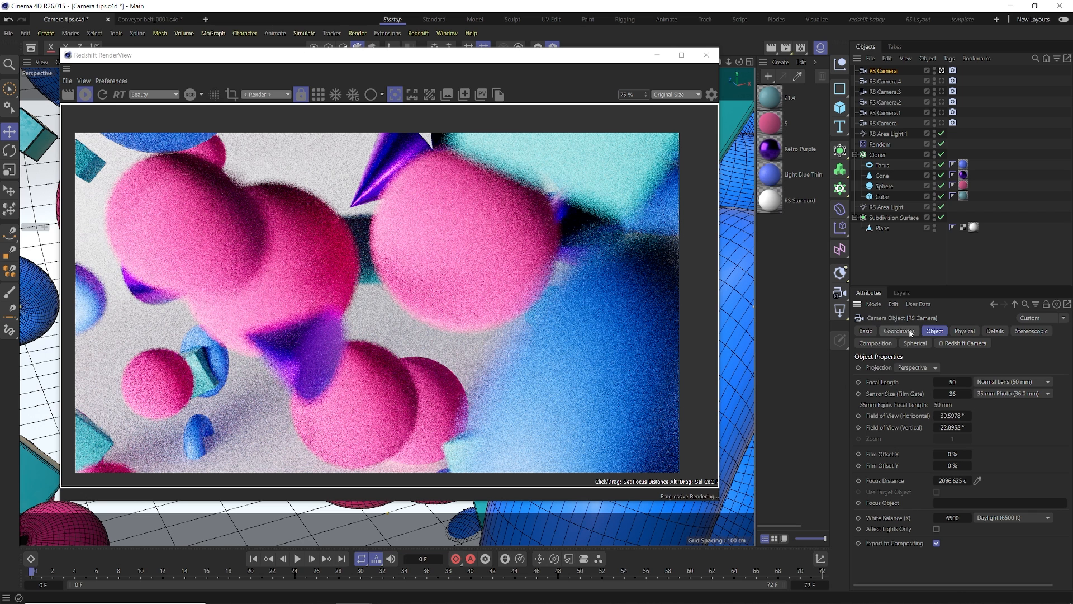
left_click(859, 480)
left_click(295, 570)
left_click(304, 354)
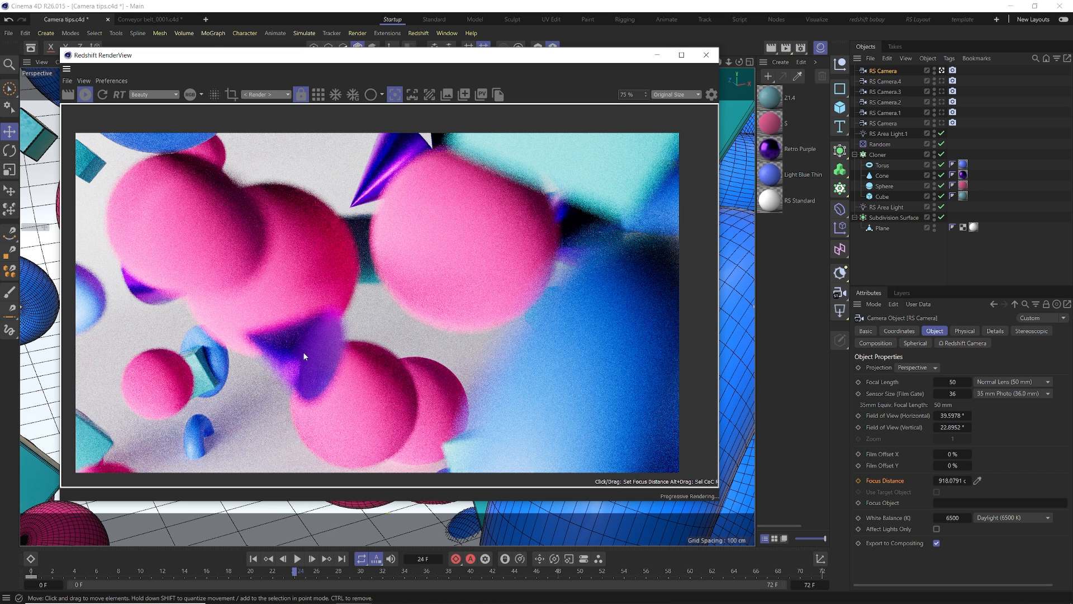
left_click(858, 480)
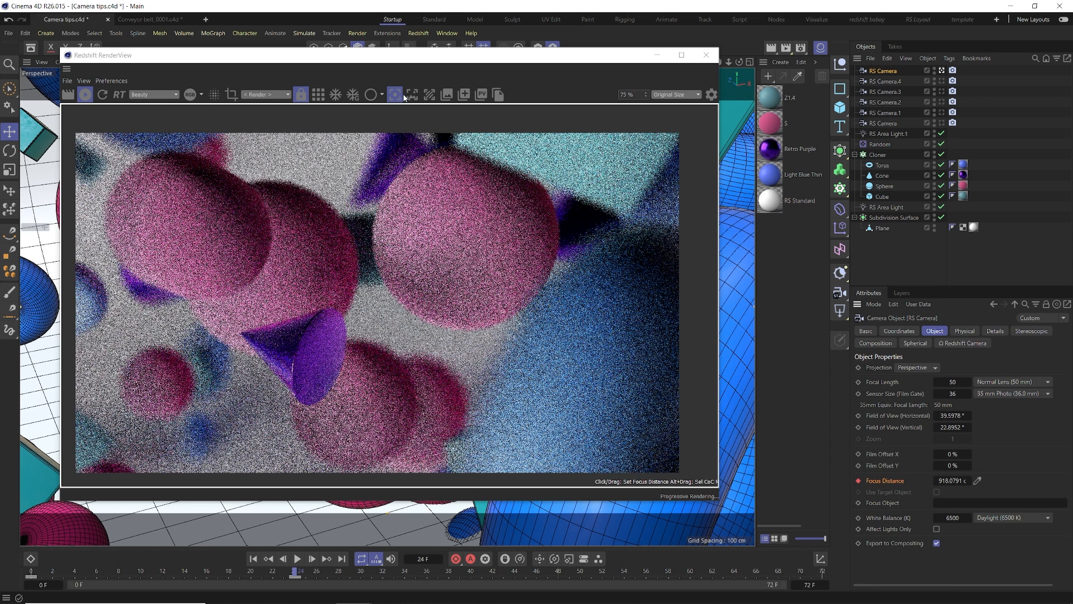
Return to the first frame and switch the RenderView to RT mode
left_click(253, 558)
left_click(202, 432)
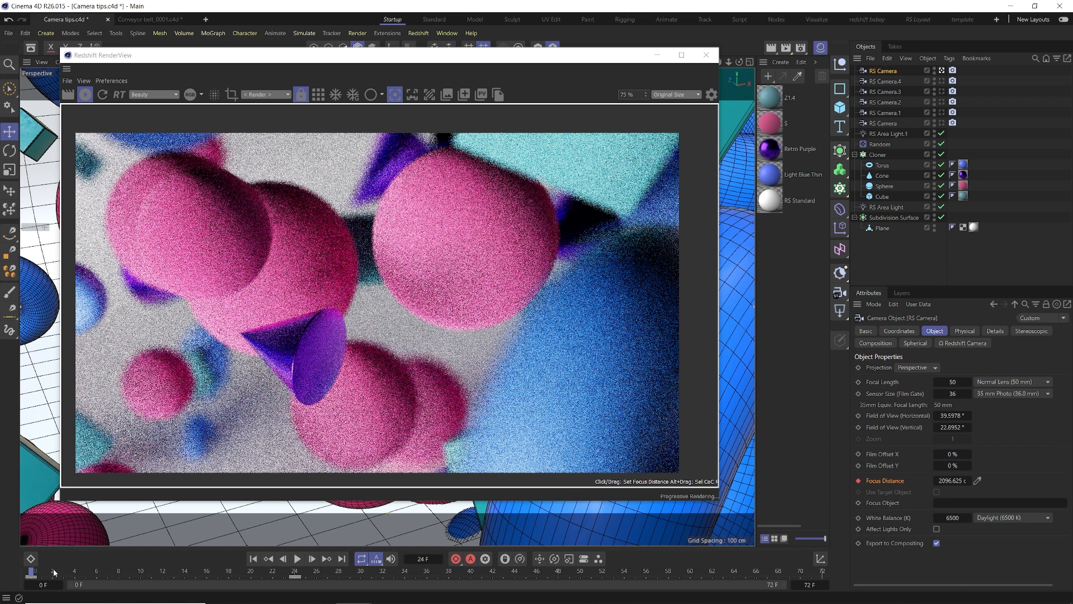
left_click_drag(516, 327, 266, 176)
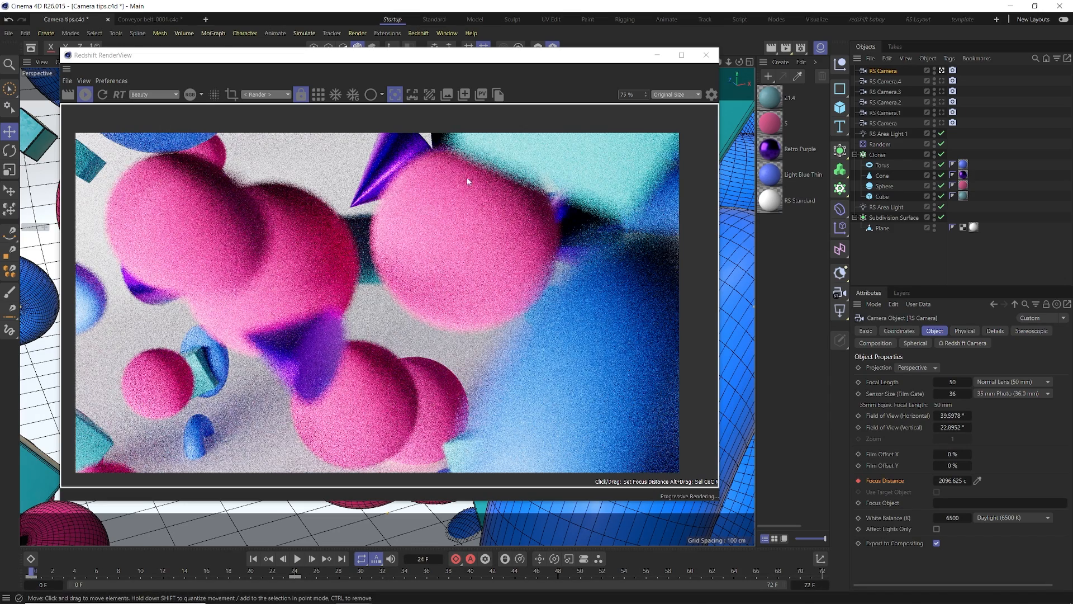
left_click(119, 94)
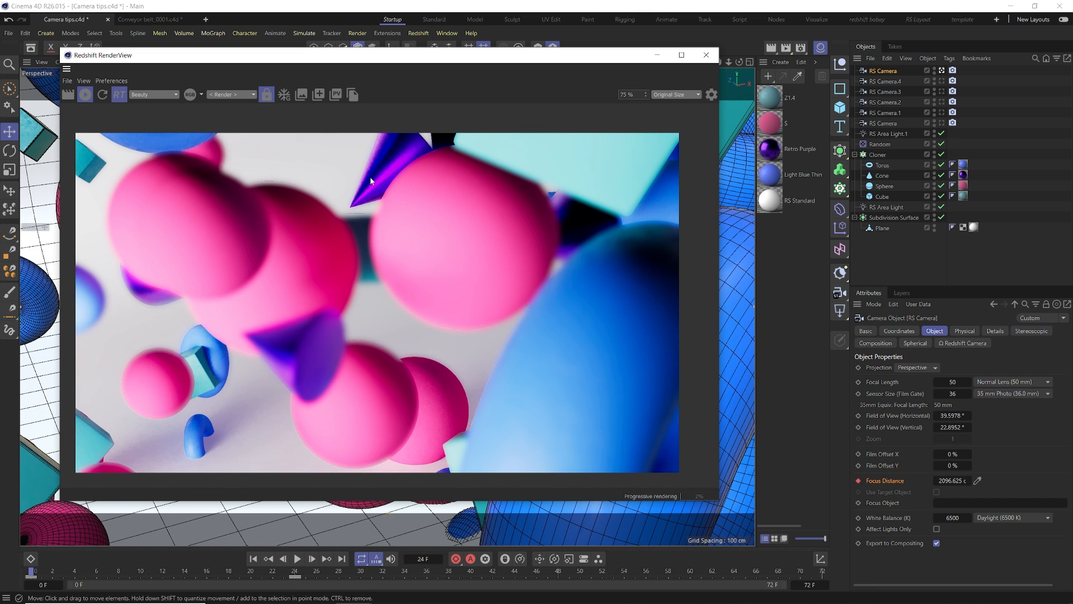
Play the focus animation, stop it and scrub back to frame 3 to review the shift between the two cones
left_click(297, 559)
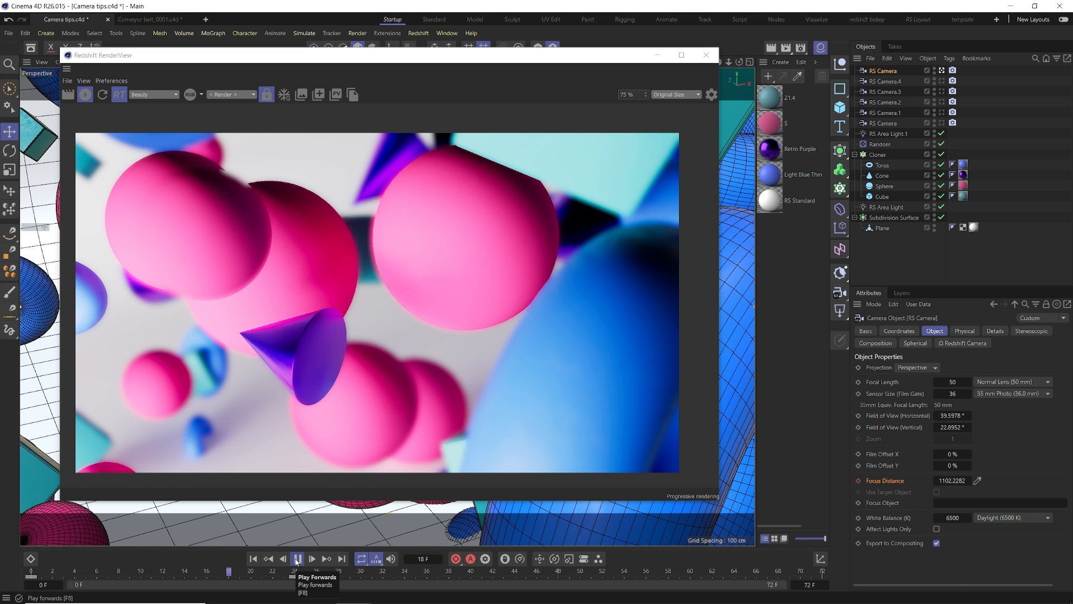
left_click(297, 559)
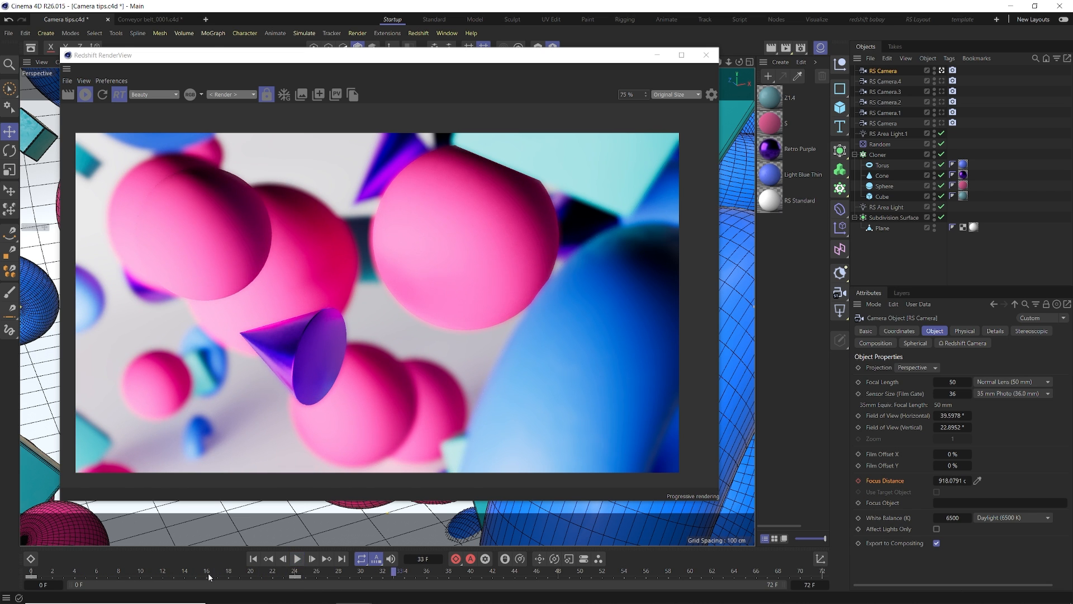
left_click_drag(185, 574, 64, 584)
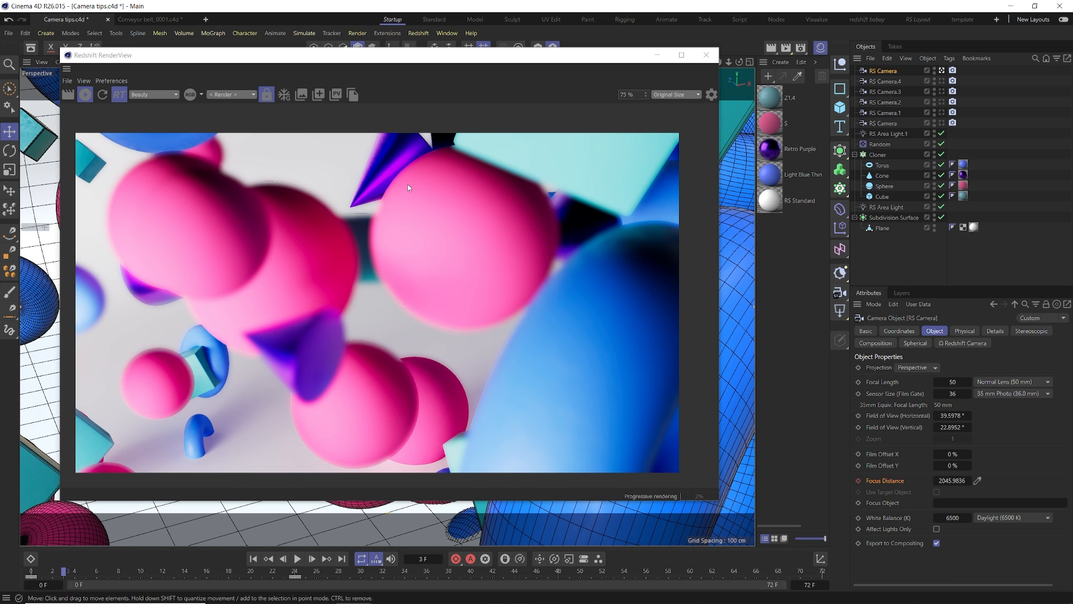
Scrub the focus animation to frame 26 and close the Redshift RenderView
left_click_drag(45, 571, 316, 559)
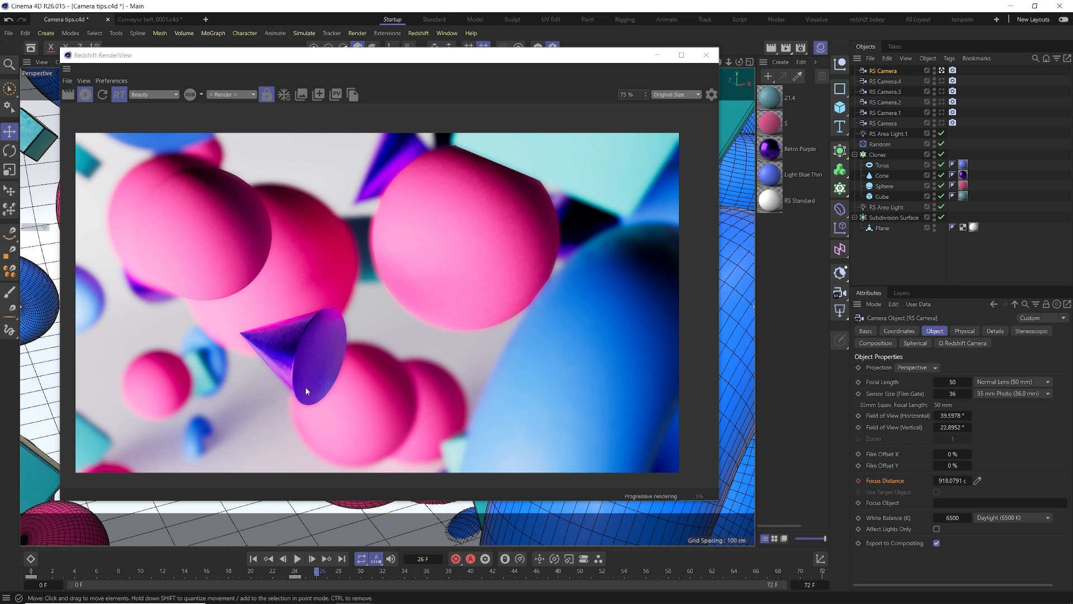
left_click_drag(426, 57, 817, 65)
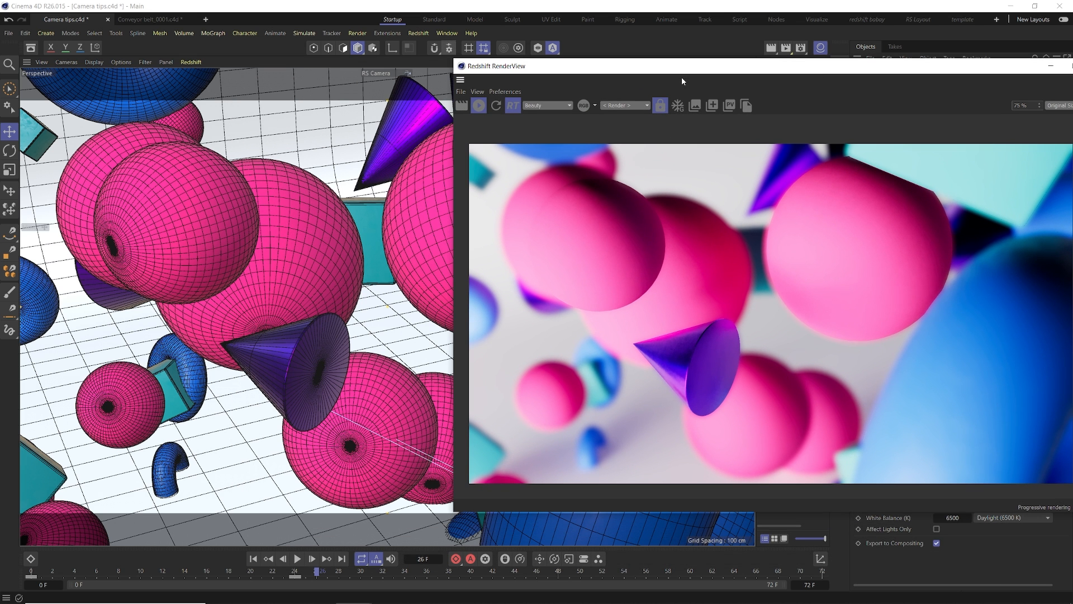
left_click_drag(681, 66, 382, 68)
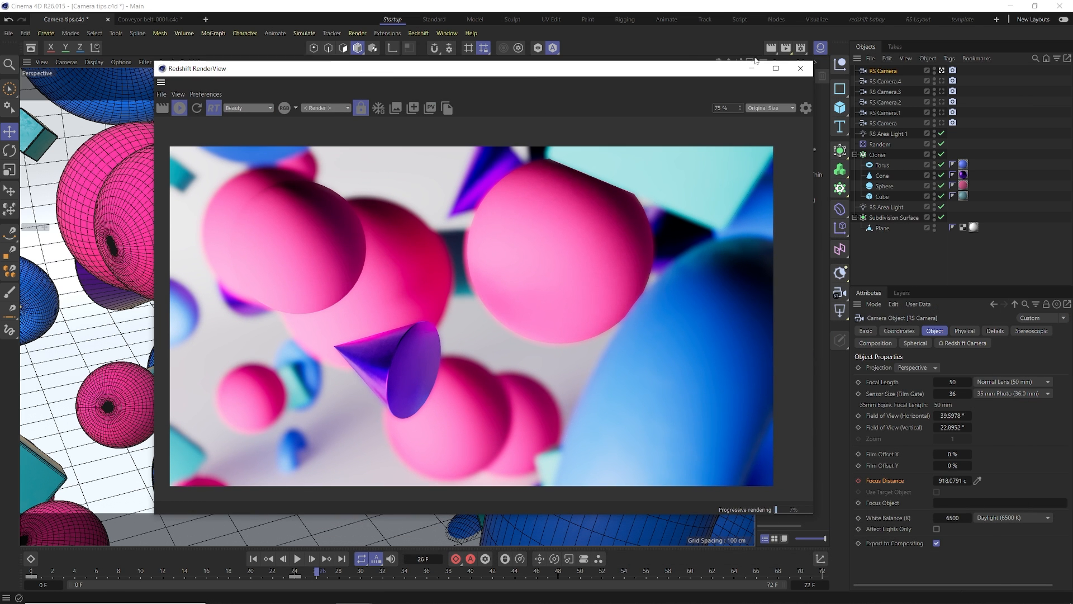
left_click(801, 68)
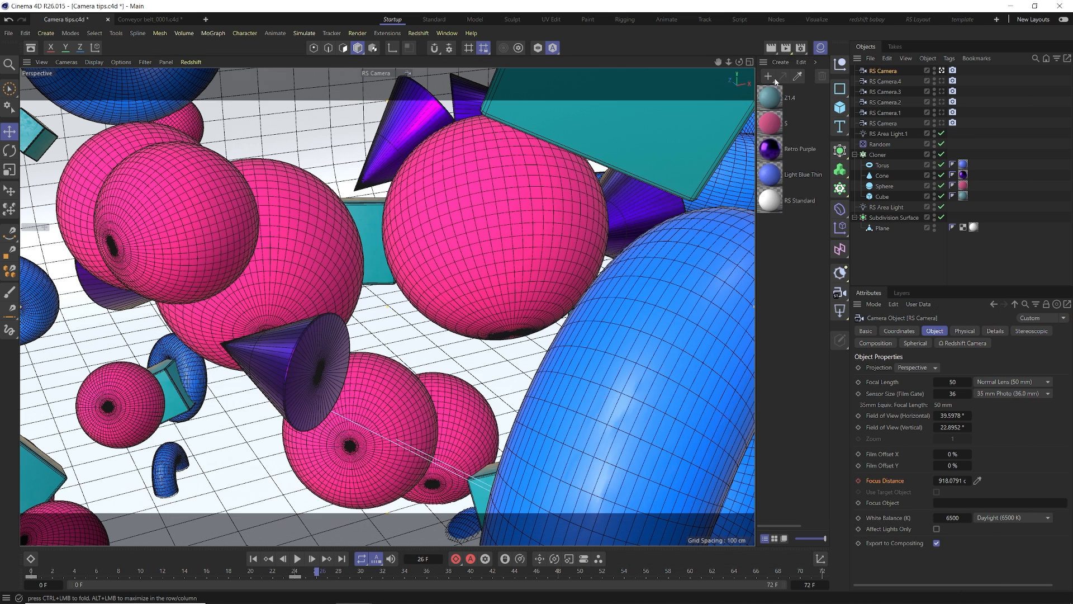
Start Redshift rendering in the perspective viewport and move the camera to a new view among the scattered shapes
left_click(192, 65)
left_click(195, 78)
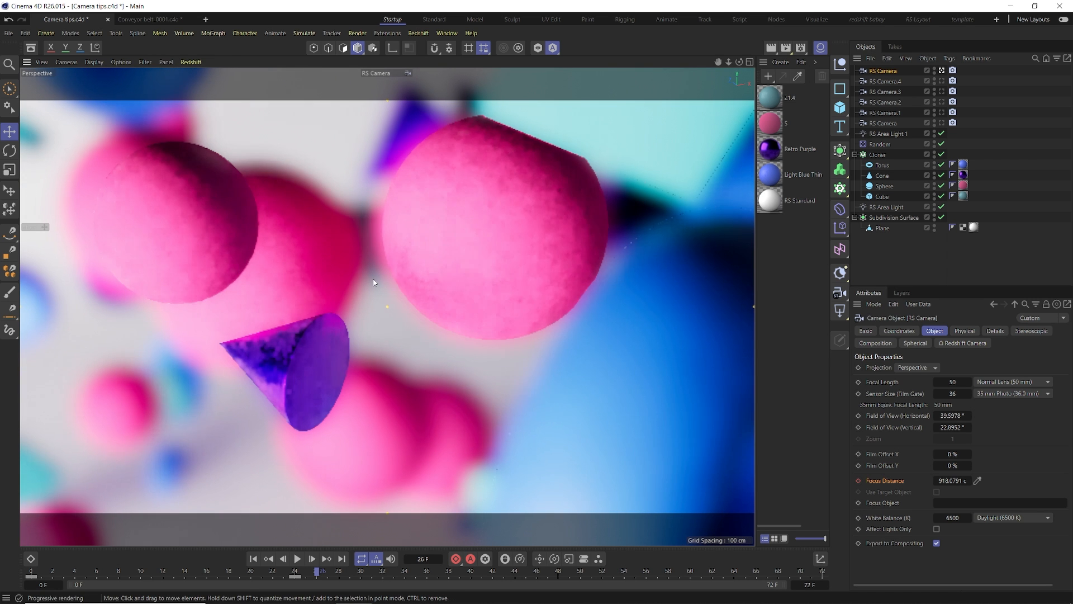
left_click_drag(604, 332, 64, 142, "alt")
middle_click_drag(64, 139, 29, 115, "alt")
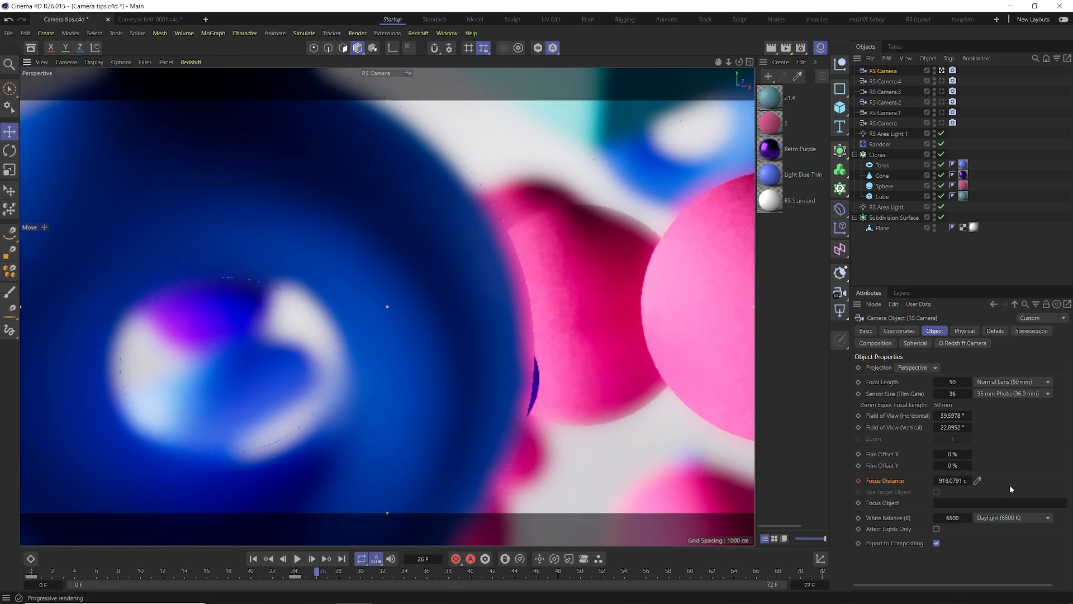
middle_click_drag(630, 380, 544, 318, "alt")
scroll(416, 273, "down", 5)
scroll(531, 316, "up", 4)
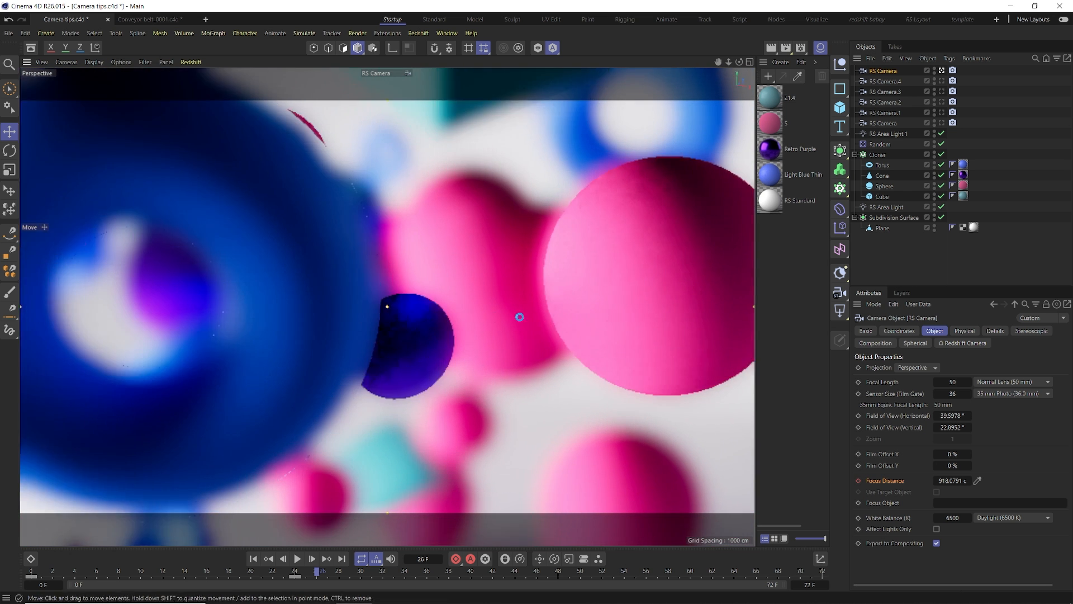
scroll(492, 319, "down", 5)
left_click_drag(492, 332, 587, 355, "alt")
right_click_drag(385, 308, 419, 306, "alt")
left_click_drag(397, 274, 185, 247, "alt")
left_click_drag(506, 377, 445, 303, "alt")
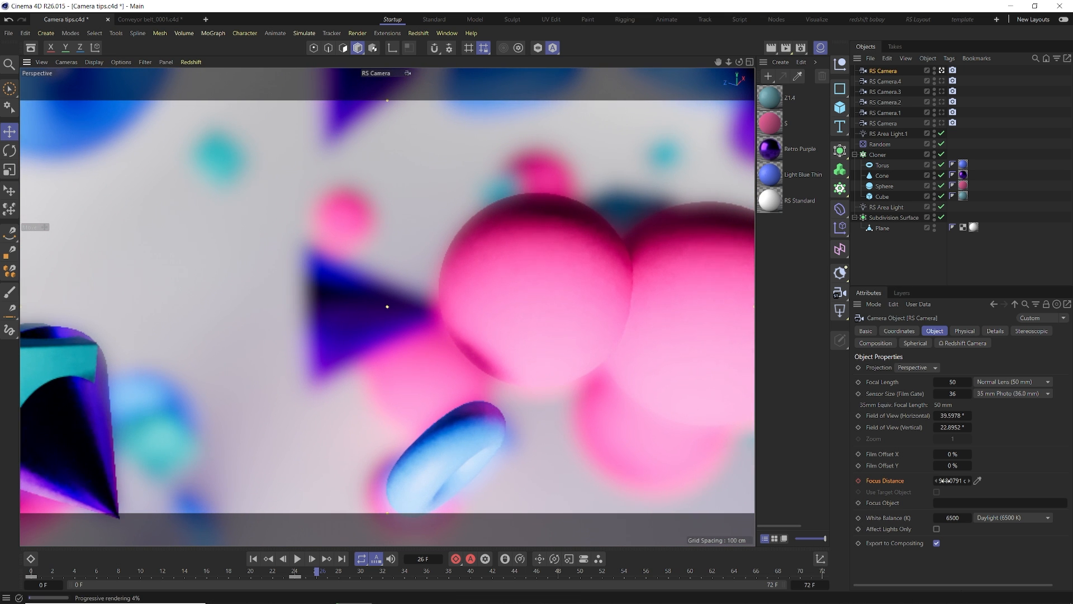
Set the Redshift camera's bokeh Power to 1 and its CoC Radius to 10
left_click(951, 342)
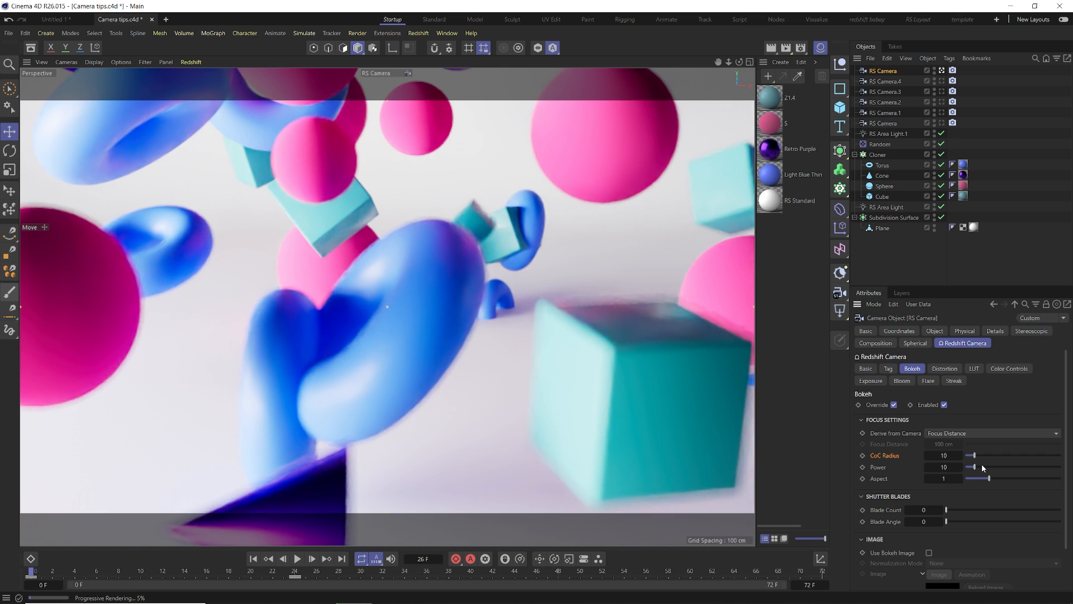
double_click(944, 468)
type("1")
key("Return")
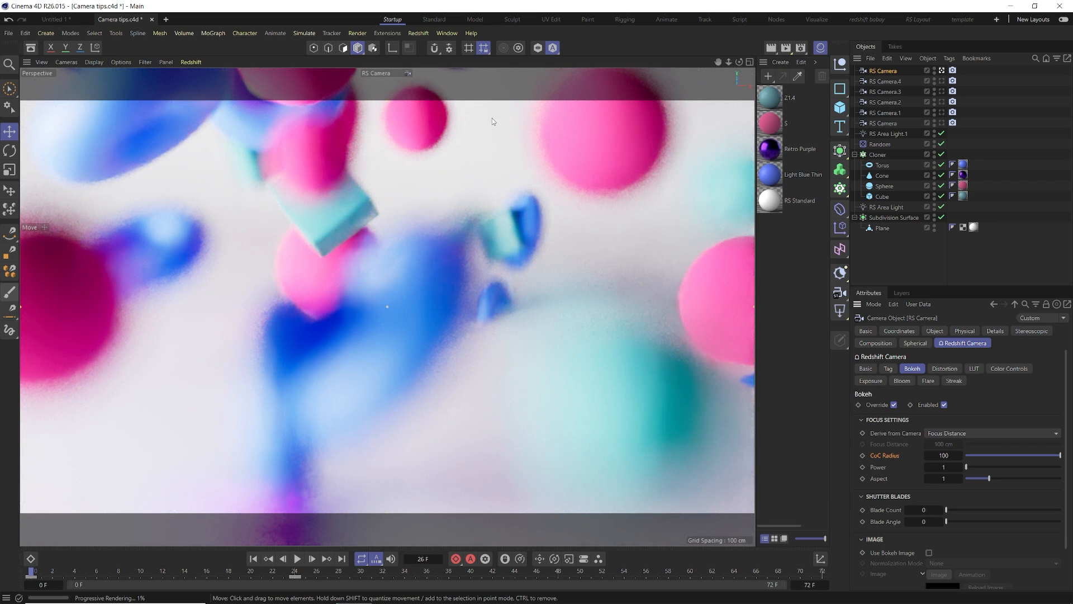
double_click(944, 455)
type("10")
key("Return")
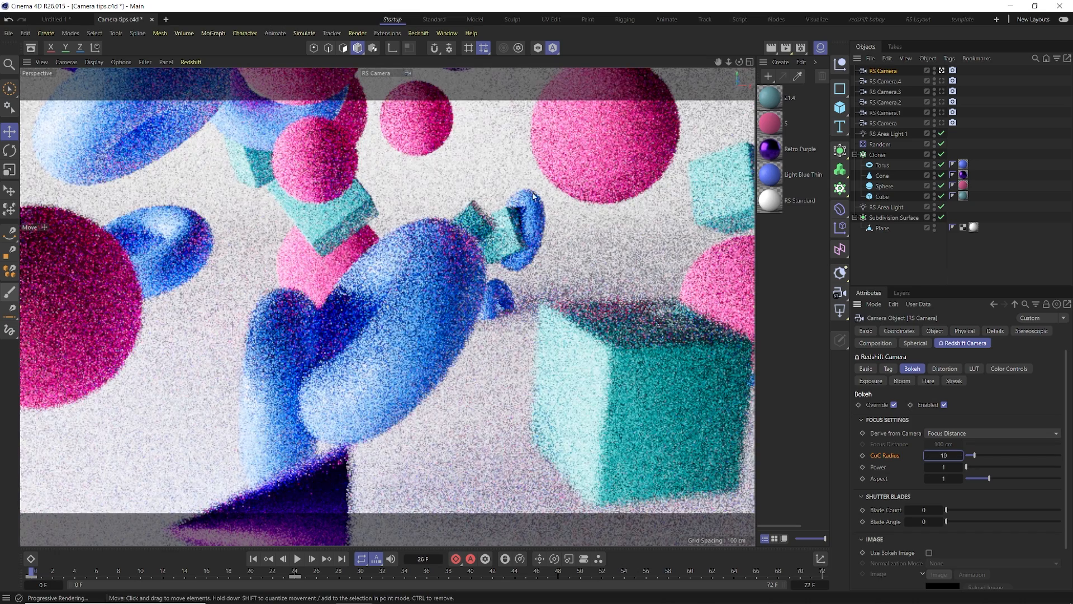
Pick the large teal cube as the camera's focus point, at about 1220 cm, and keyframe the focus distance
left_click(935, 330)
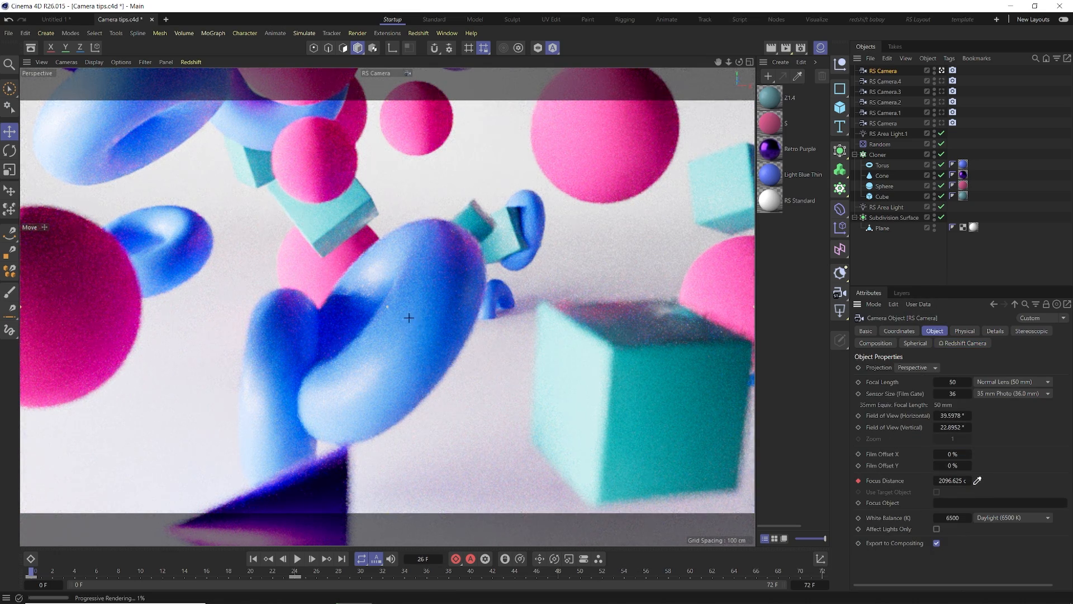
left_click(977, 480)
left_click(652, 357)
left_click(858, 480)
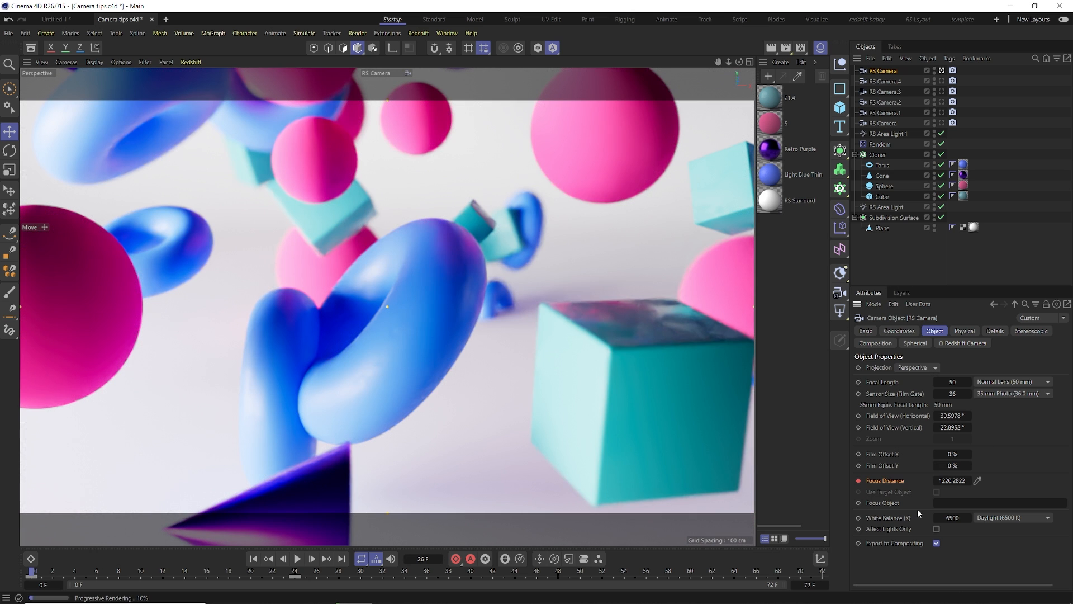
Review the camera's bokeh image options and switch to Chrome to browse the Google Images results for "bokeh image"
left_click(964, 343)
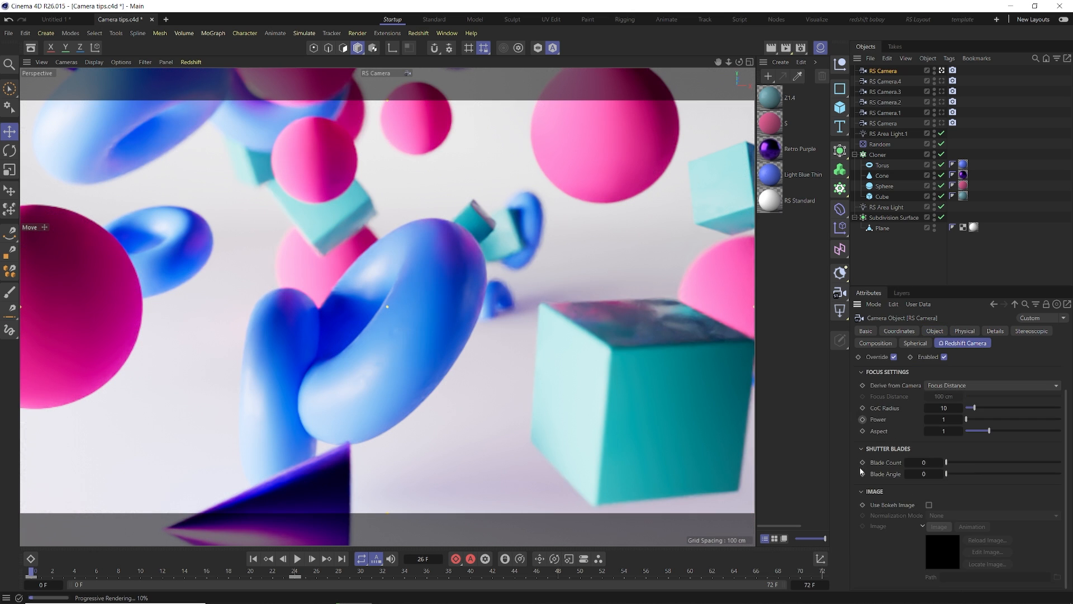
mouse_move(415, 598)
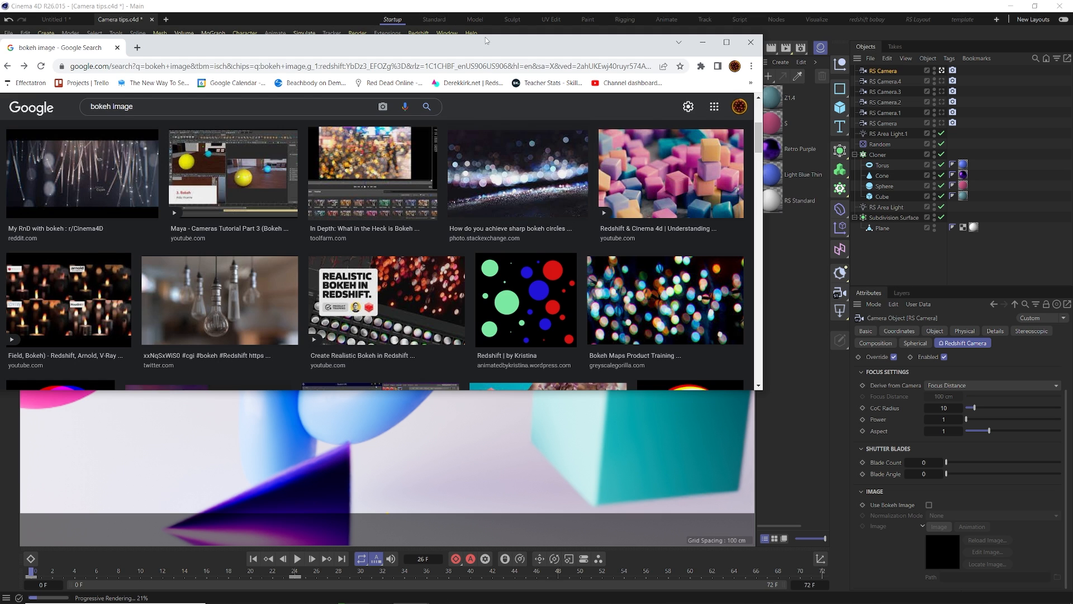
scroll(334, 170, "up", 4)
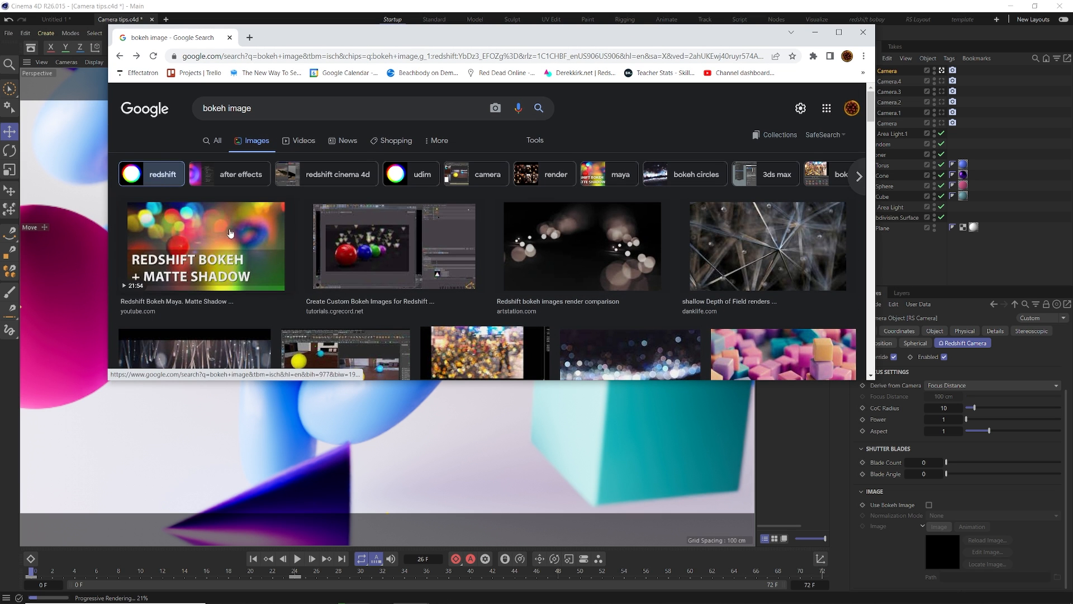
scroll(468, 231, "down", 1)
scroll(614, 257, "down", 3)
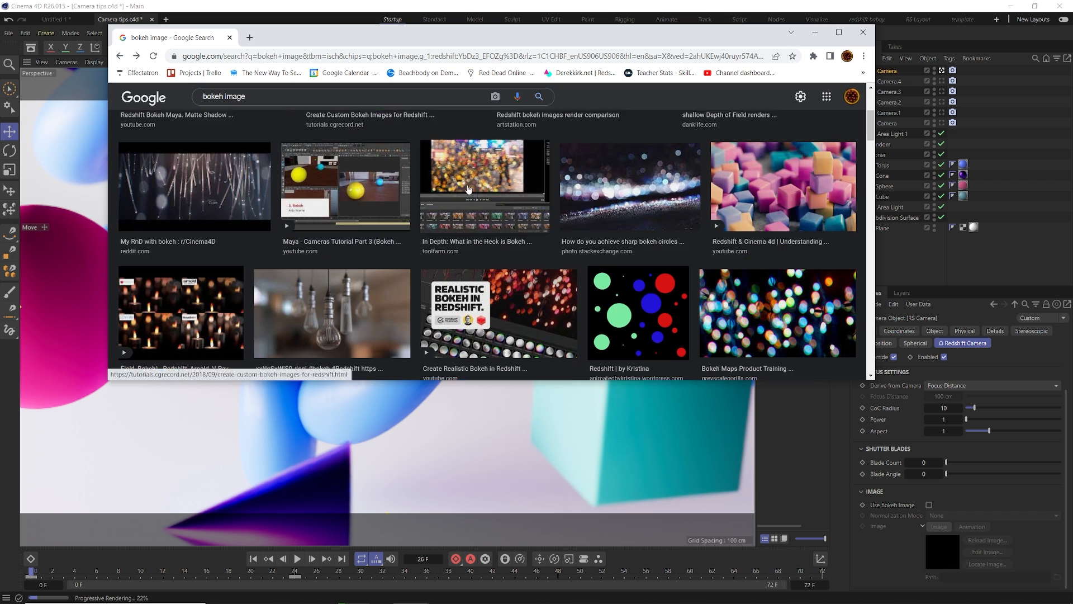
scroll(679, 271, "down", 3)
scroll(798, 224, "down", 2)
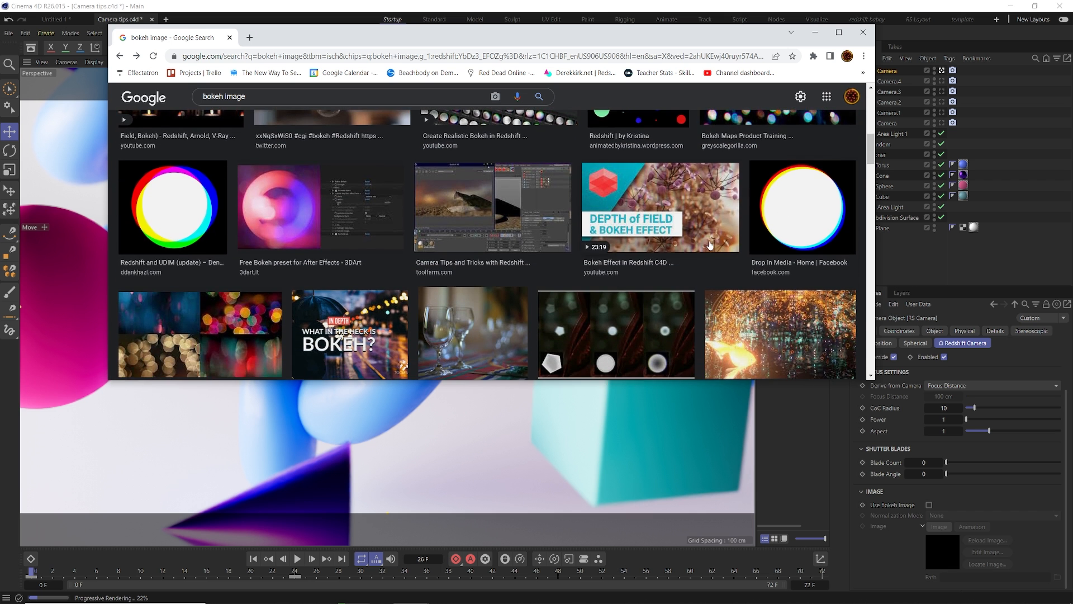
scroll(799, 229, "down", 3)
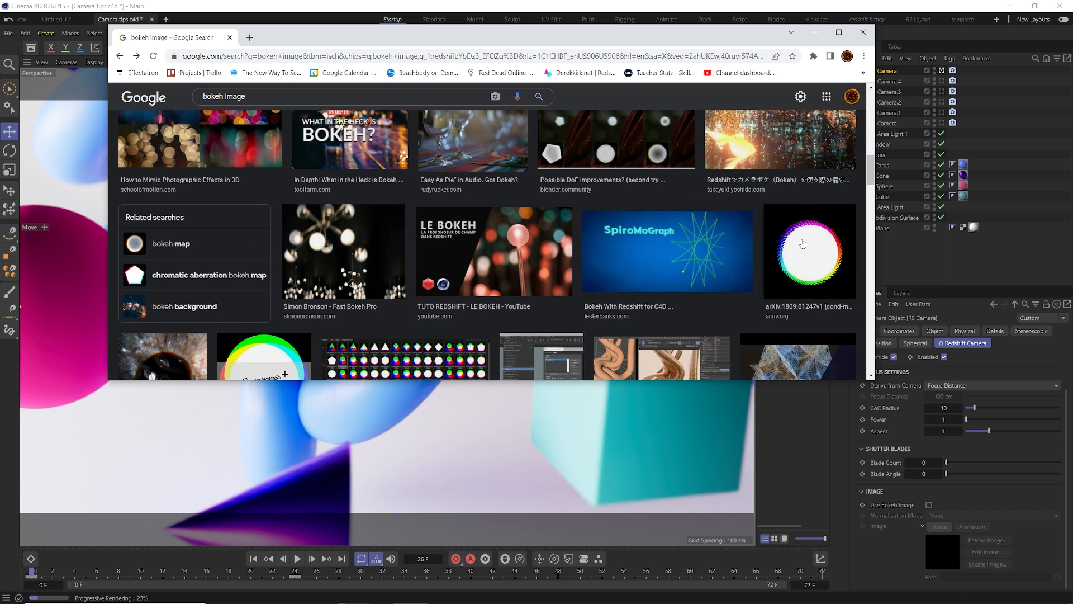
scroll(534, 239, "down", 3)
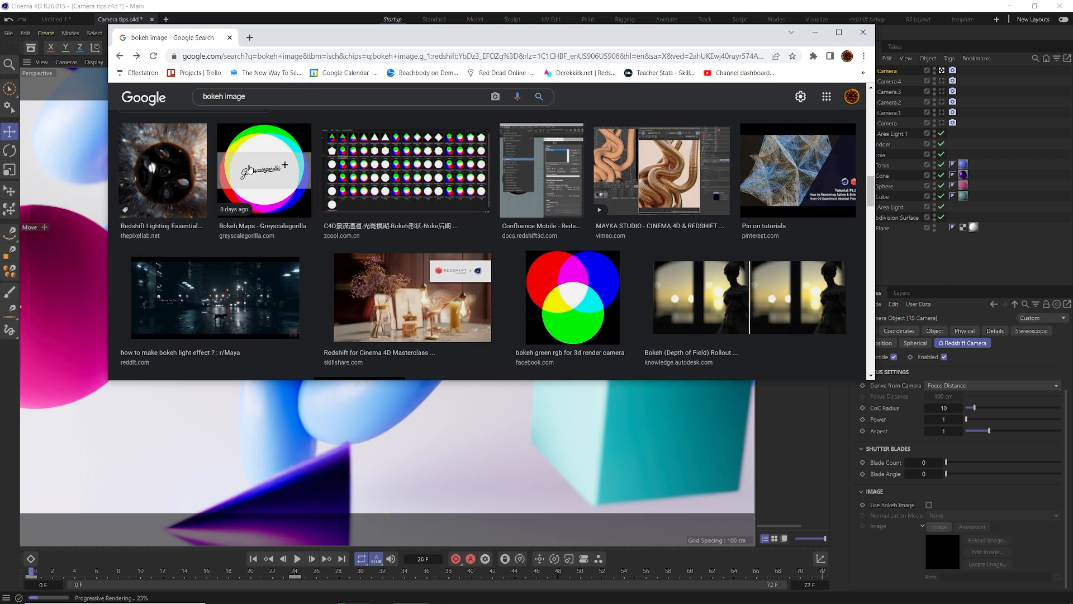
Preview the grid of coloured bokeh shapes and look through the other results for a usable bokeh map
left_click(370, 174)
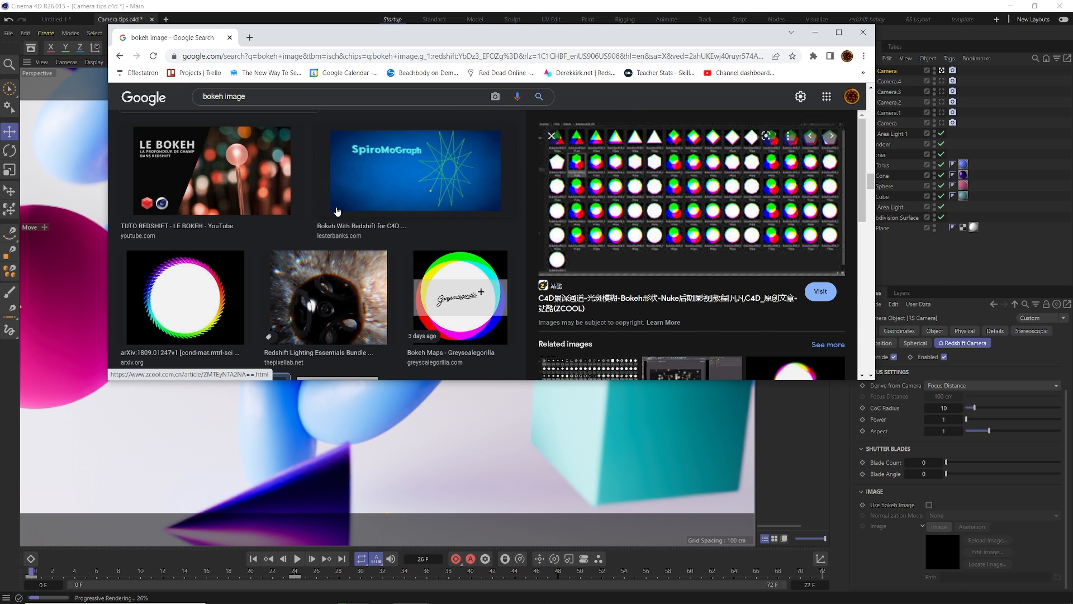
scroll(478, 260, "down", 5)
scroll(478, 261, "down", 6)
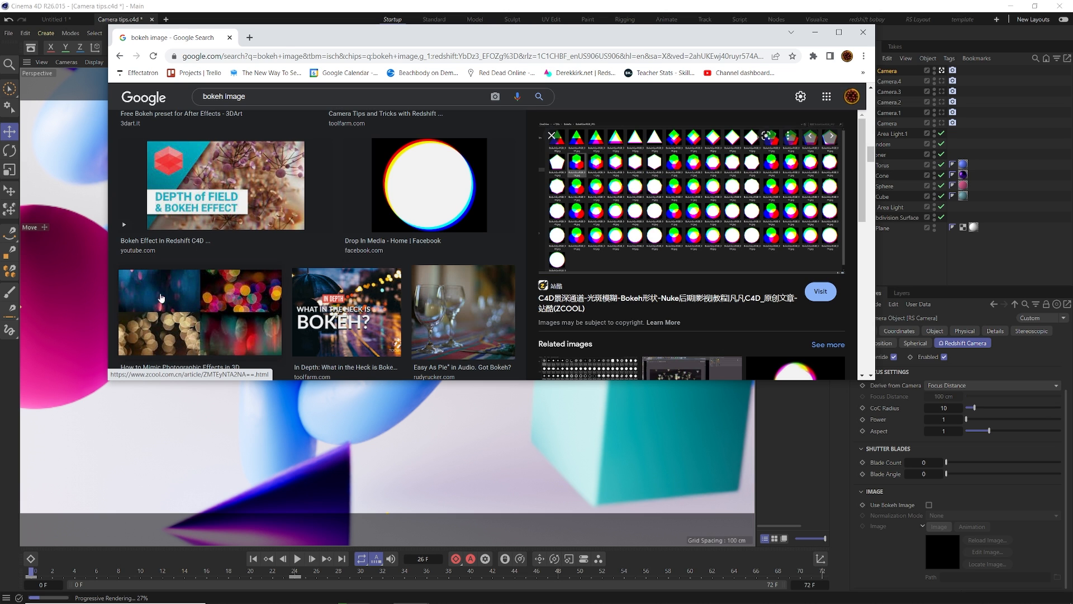
scroll(376, 171, "down", 5)
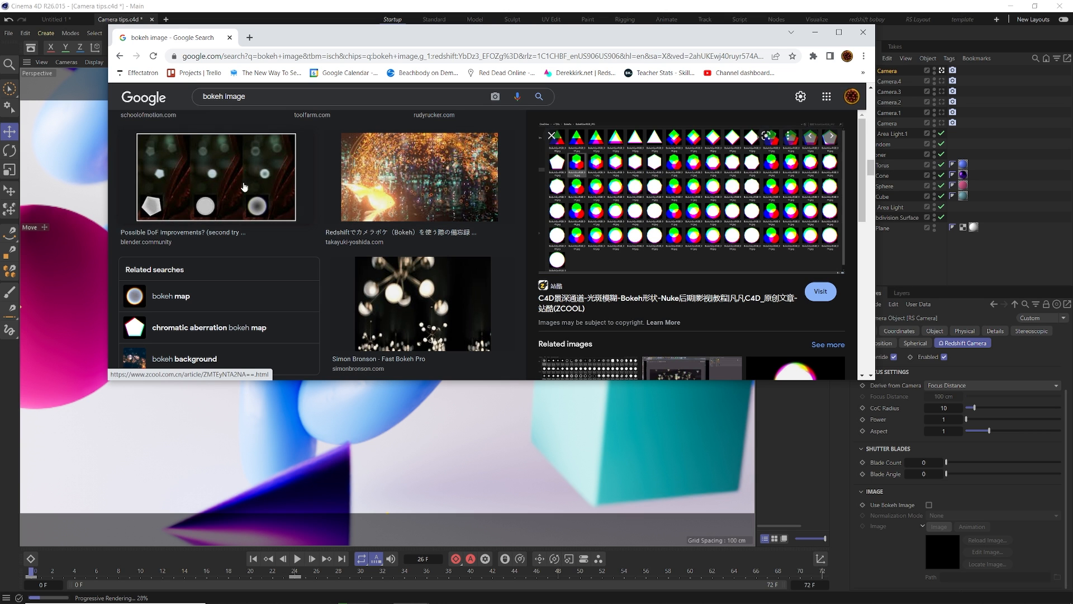
scroll(298, 196, "down", 4)
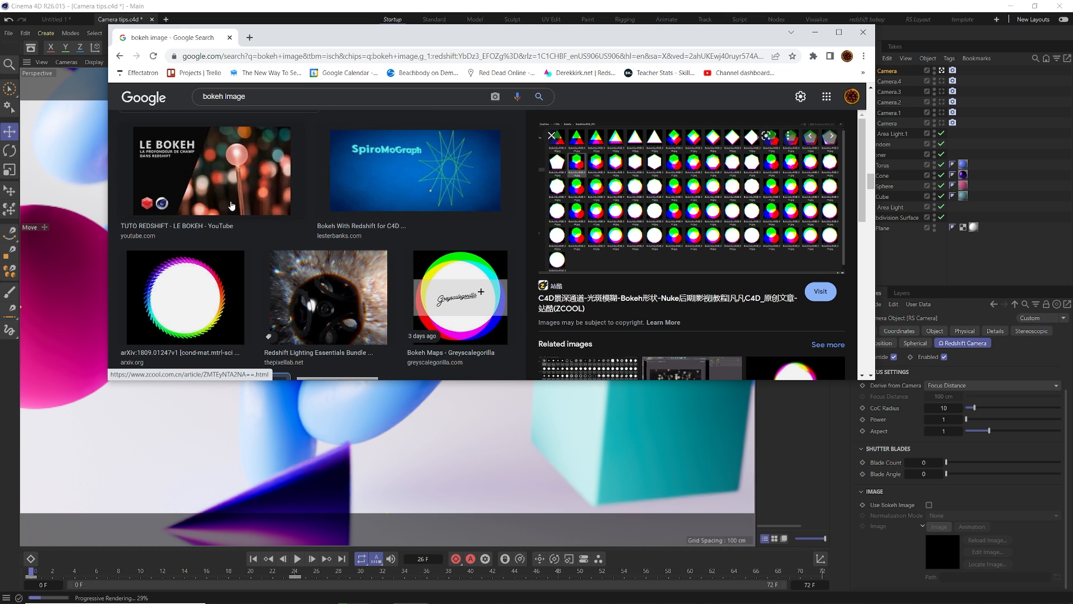
scroll(243, 202, "down", 3)
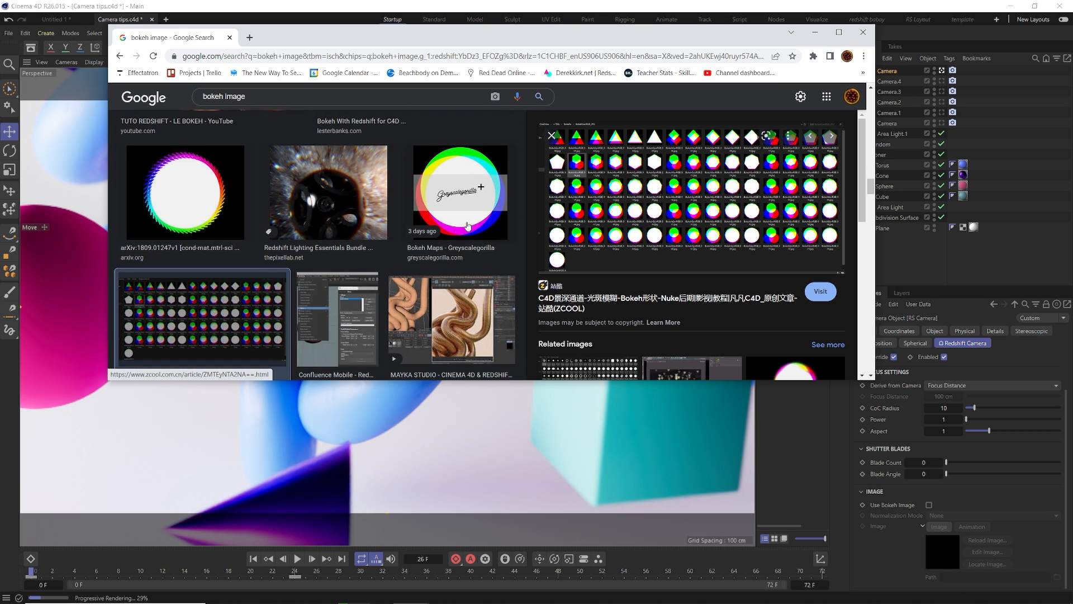
scroll(438, 259, "down", 5)
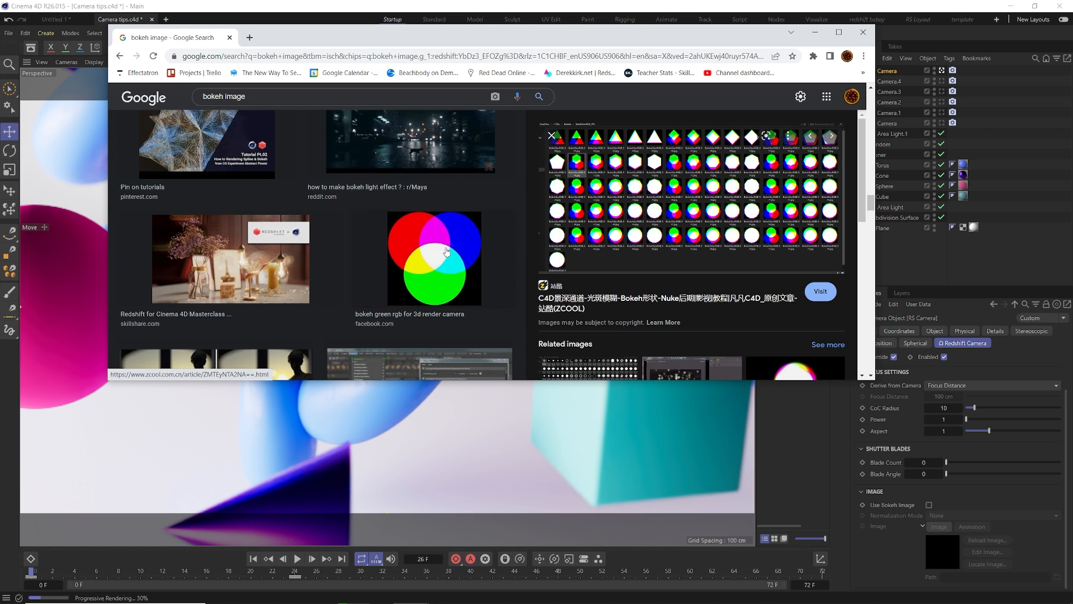
Open the image of overlapping red, green and blue circles and save it to disk
left_click(446, 251)
right_click(618, 241)
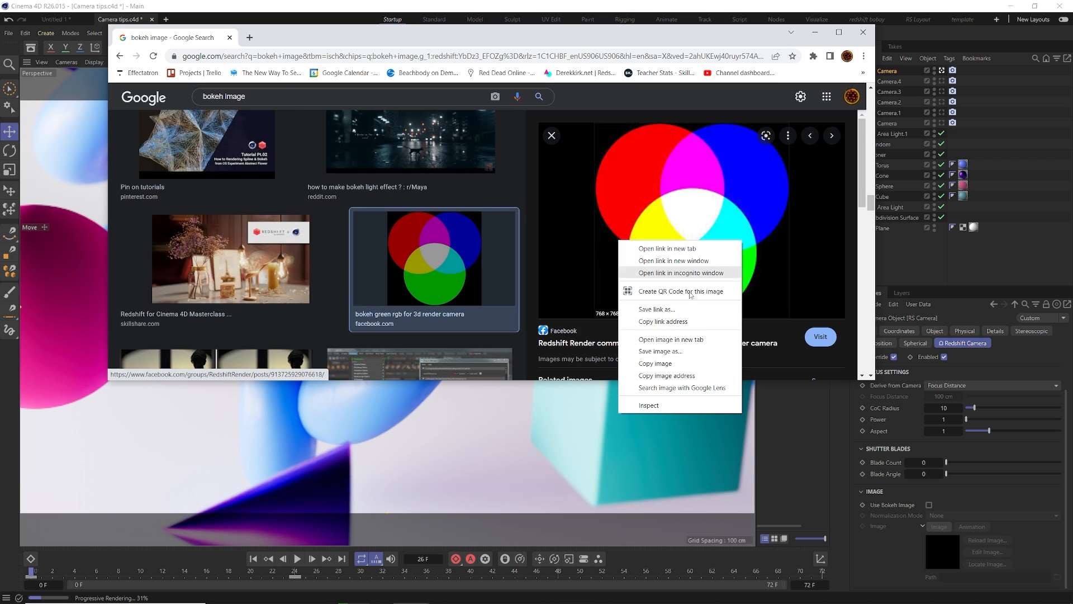
left_click(665, 351)
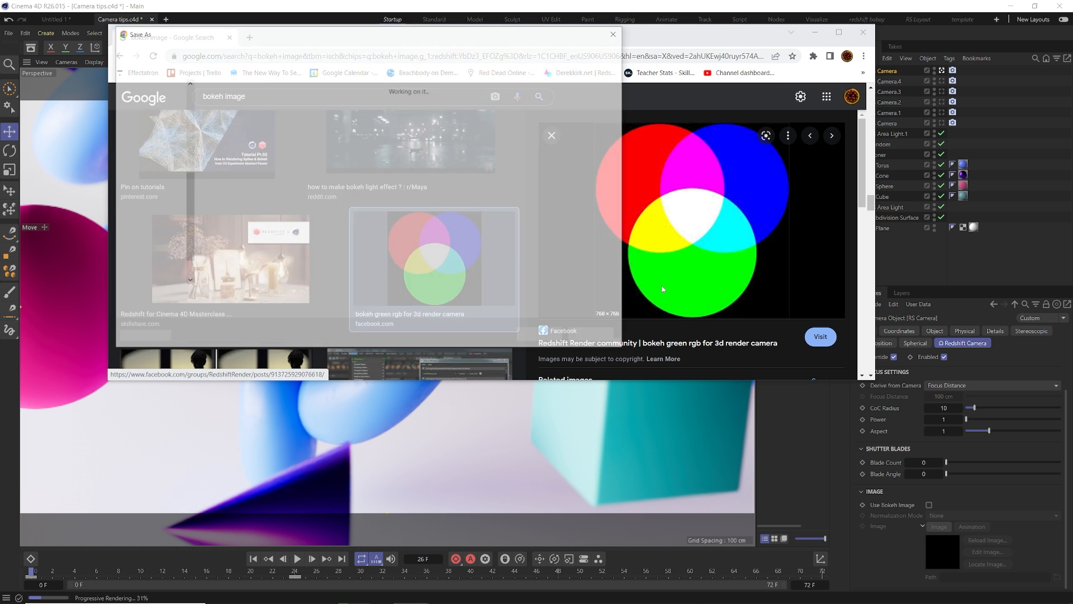
In Cinema 4D, enable Use Bokeh Image for the camera and load rgb.jfif from the Camera Tips folder
left_click(929, 505)
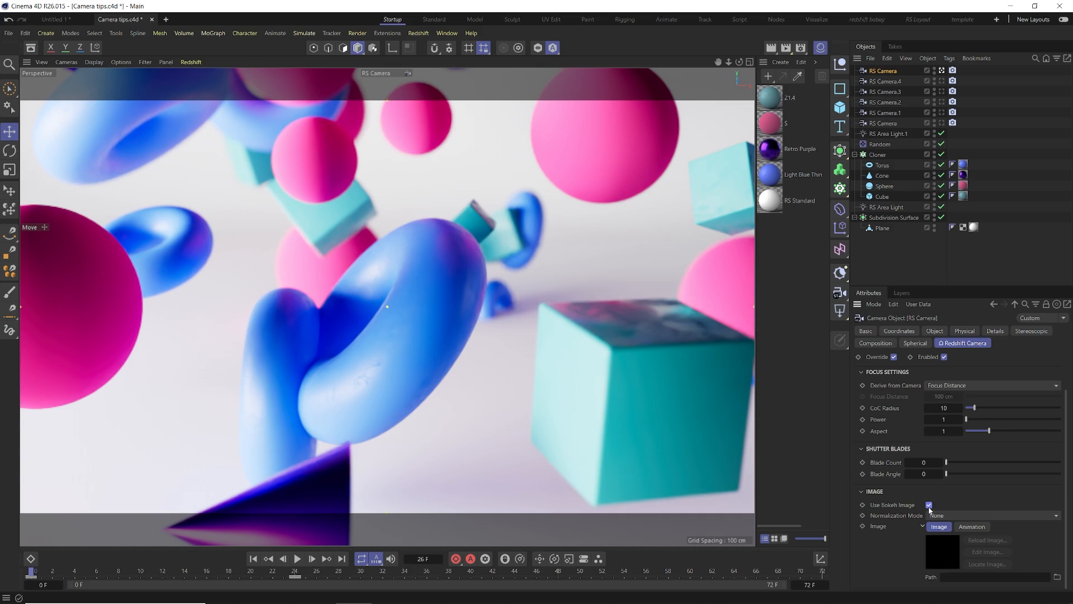
left_click(1057, 576)
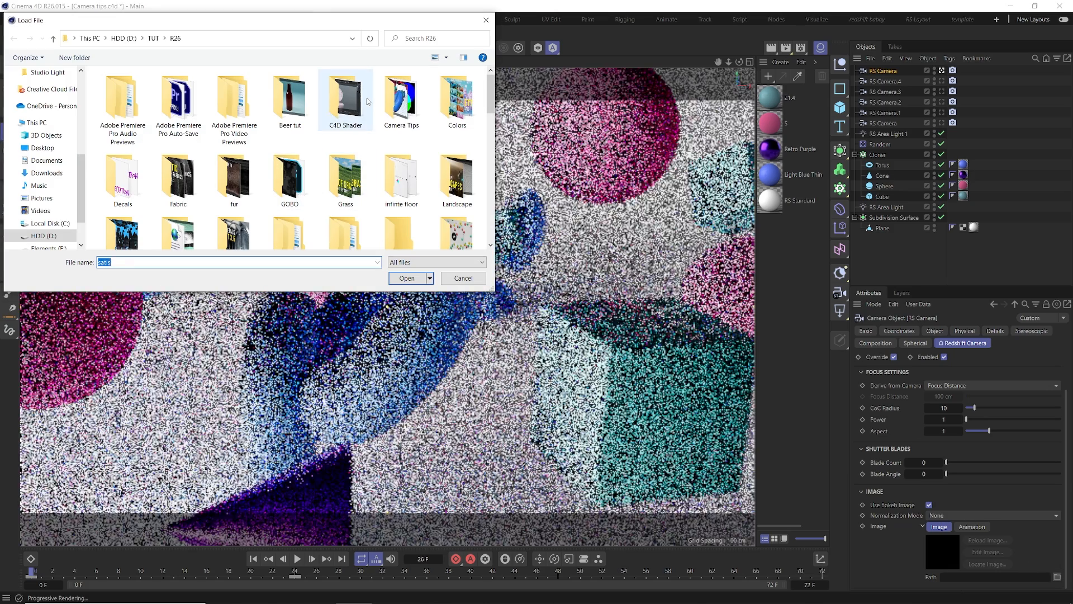
double_click(401, 100)
left_click(349, 97)
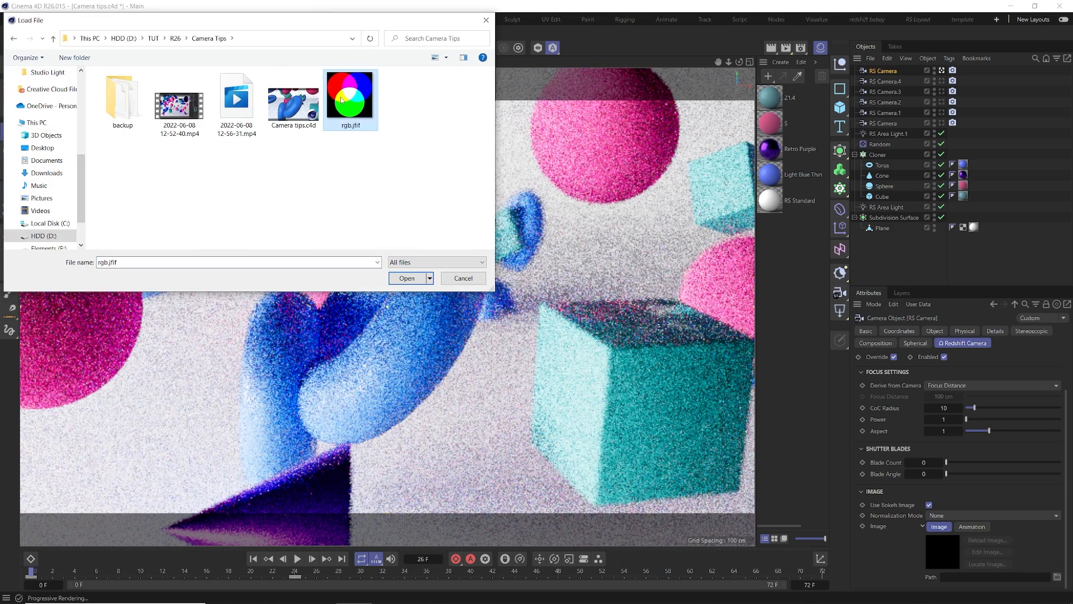
left_click(409, 279)
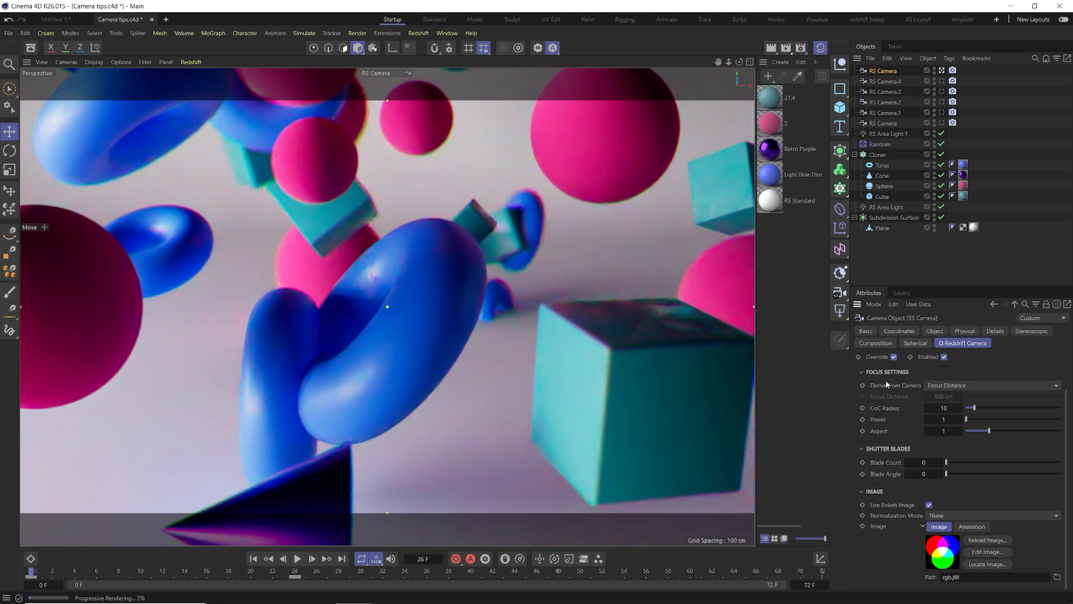
Try a bokeh CoC Radius of 50 with the loaded image, and lower it to 20
left_click(943, 419)
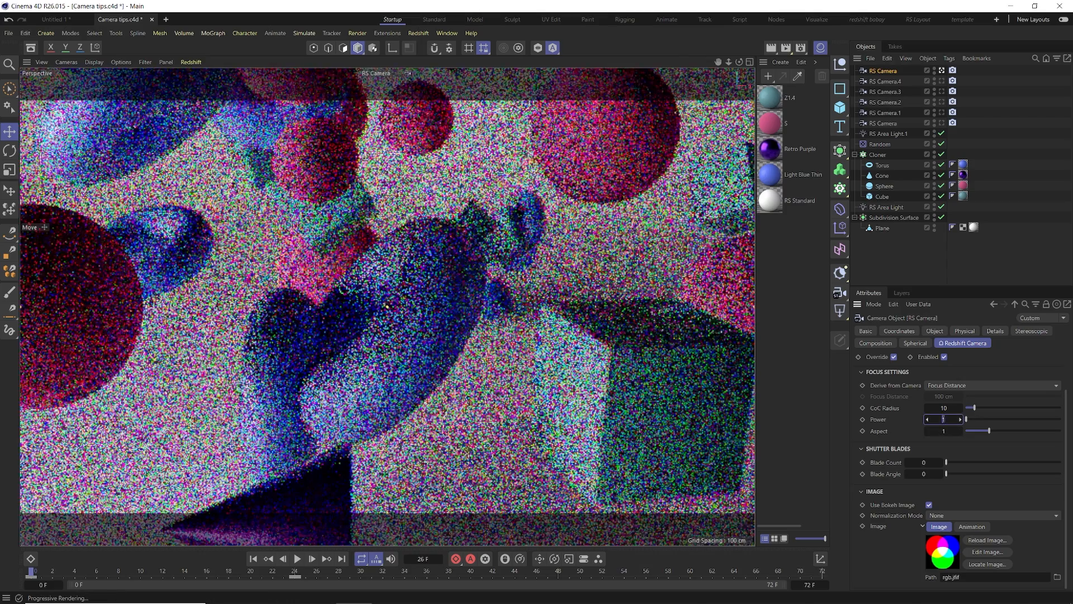
left_click(944, 408)
type("50")
key("Return")
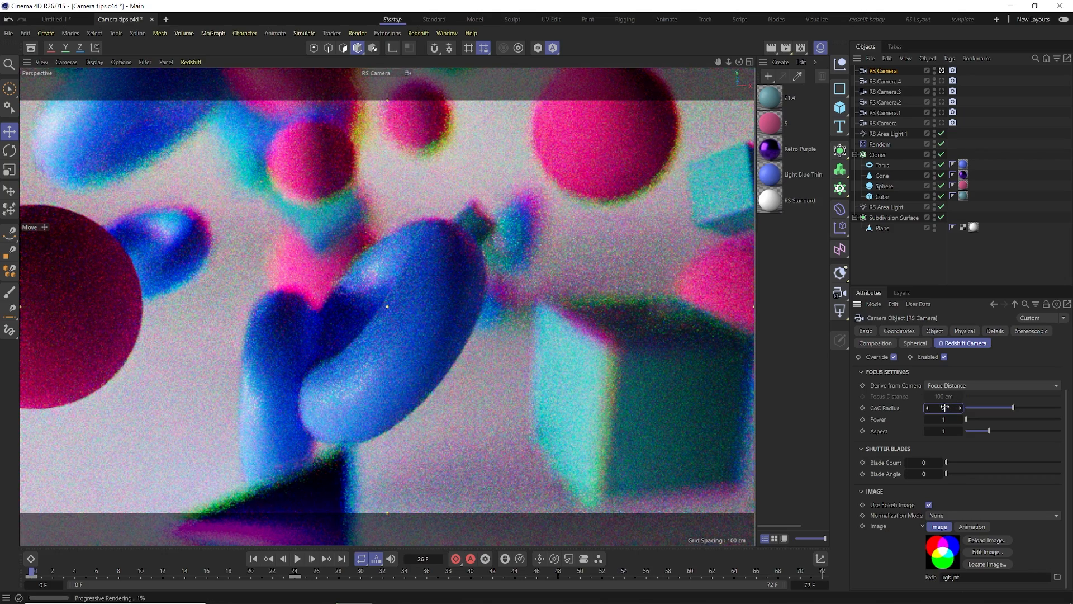
left_click_drag(944, 407, 928, 408)
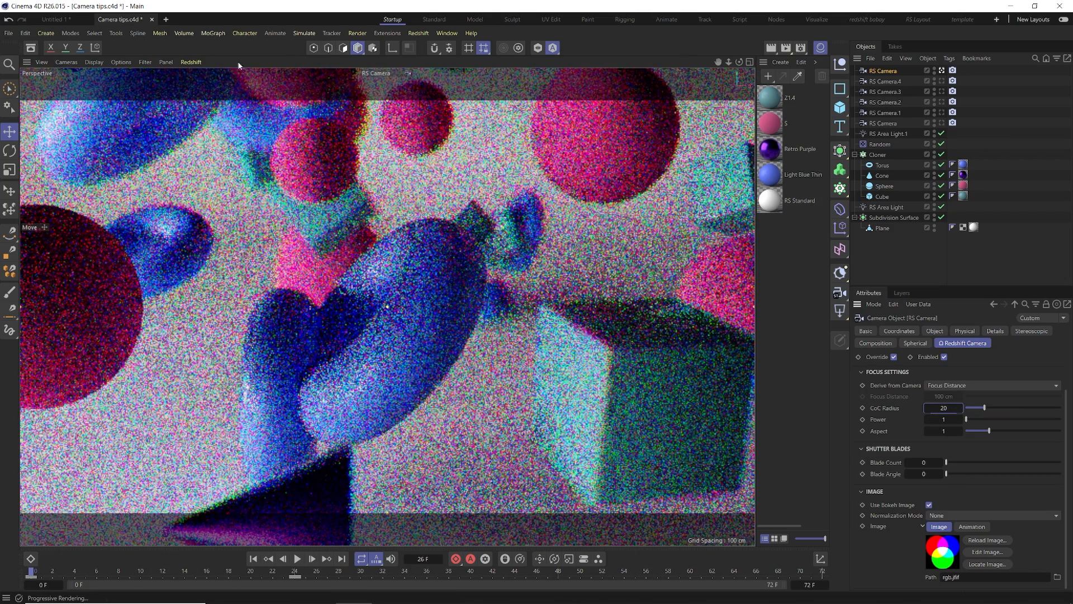
Switch the Redshift viewport render to Bucket Mode and let it finish to inspect the coloured bokeh edges
left_click(191, 62)
left_click(205, 134)
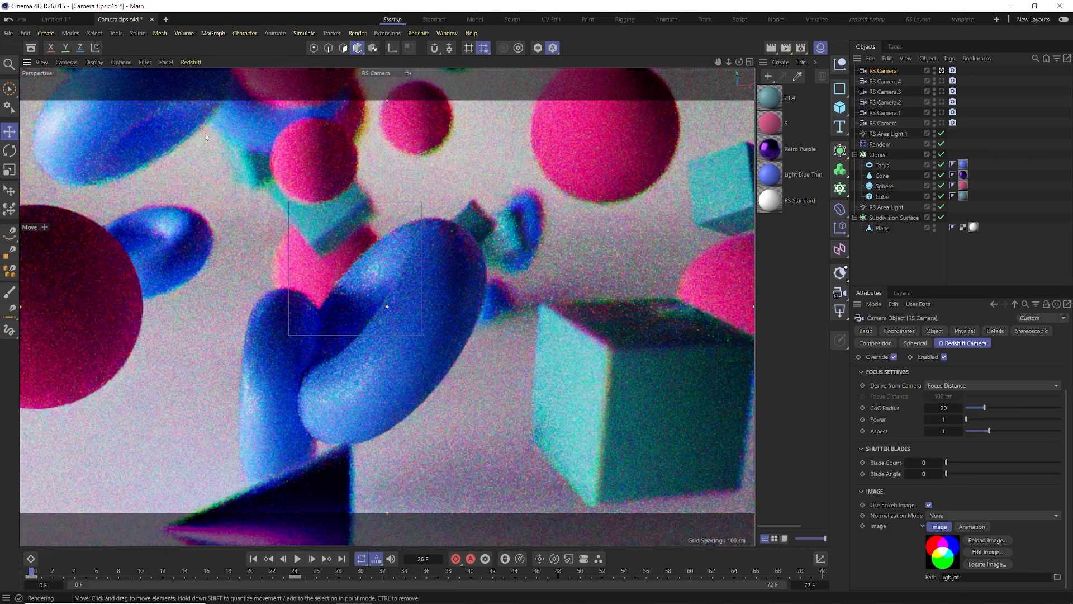
mouse_move(506, 600)
left_click(600, 602)
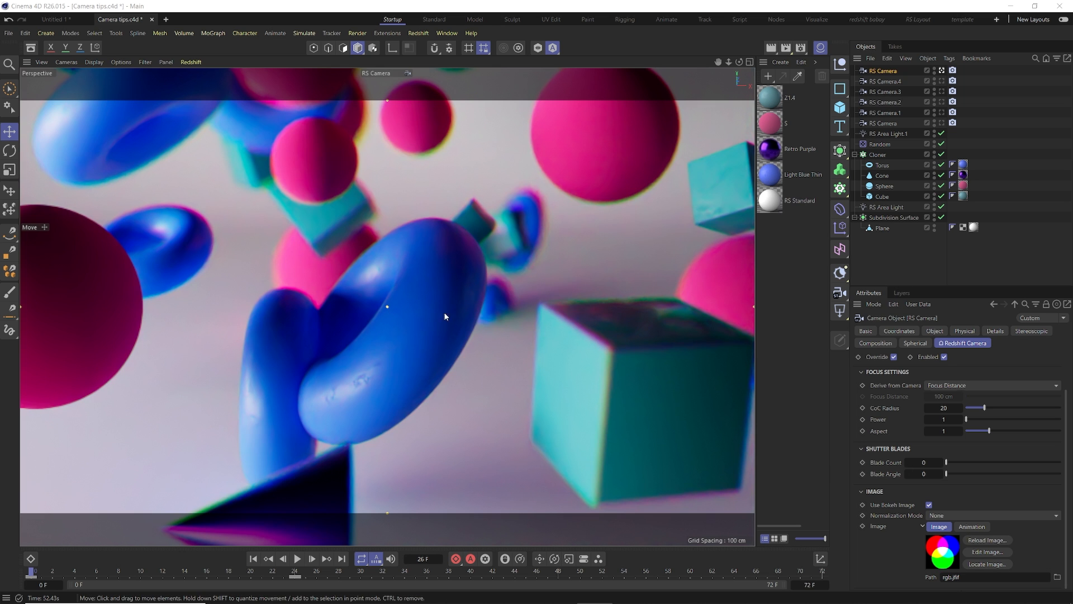
left_click(197, 63)
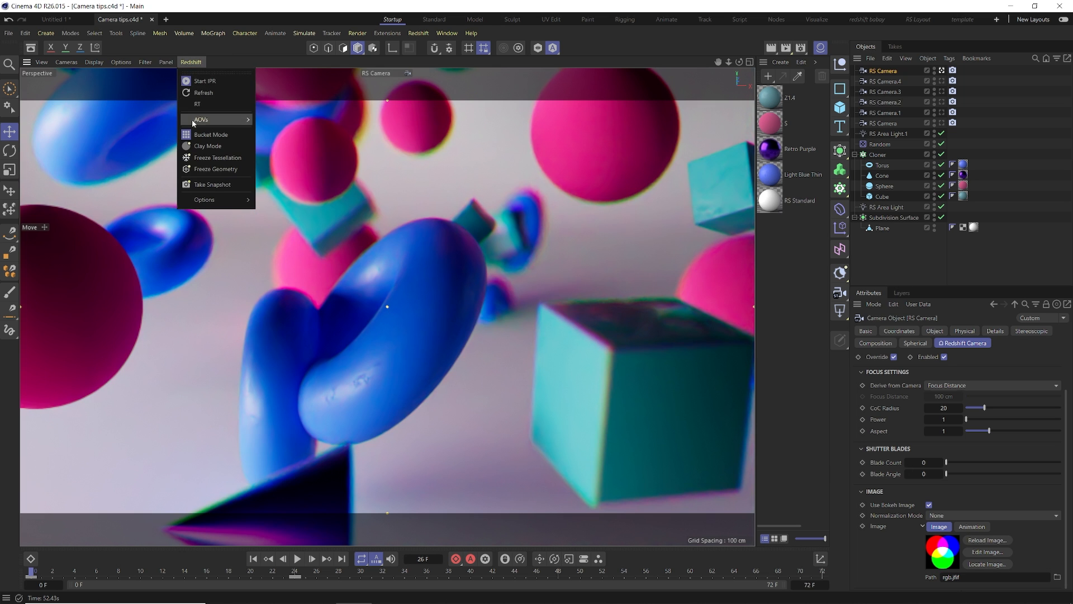
left_click(236, 58)
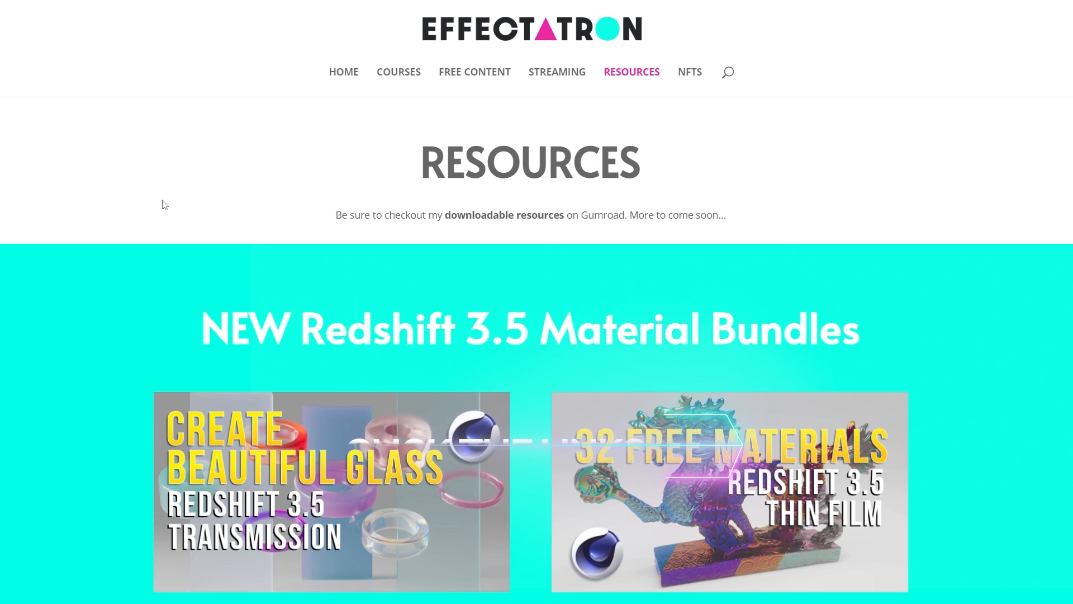
Switch to the Effectatron website's Resources page in the browser and look through the Redshift 3.5 material bundles
scroll(162, 204, "down", 5)
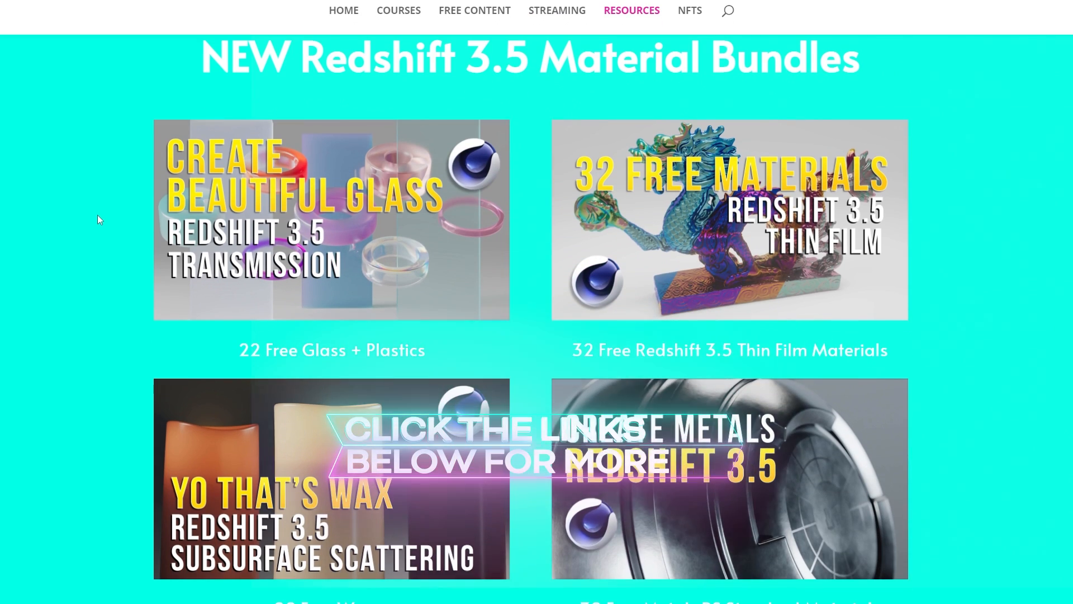
scroll(97, 220, "down", 4)
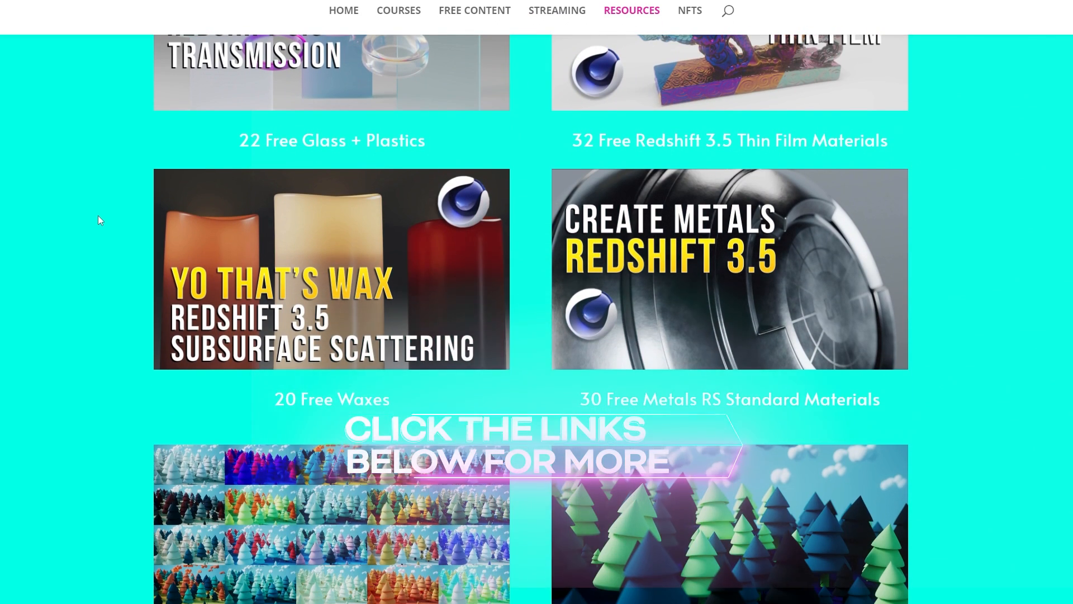
scroll(98, 215, "down", 4)
scroll(98, 216, "down", 5)
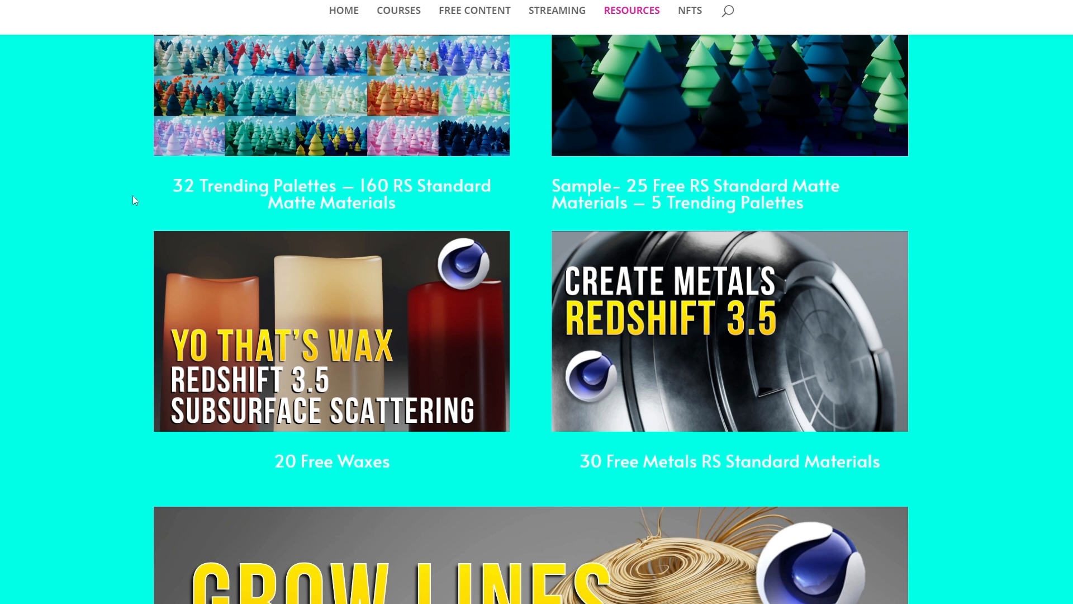
Open the website's Courses page and look through the Skillshare and CG Shortcuts courses
left_click(398, 10)
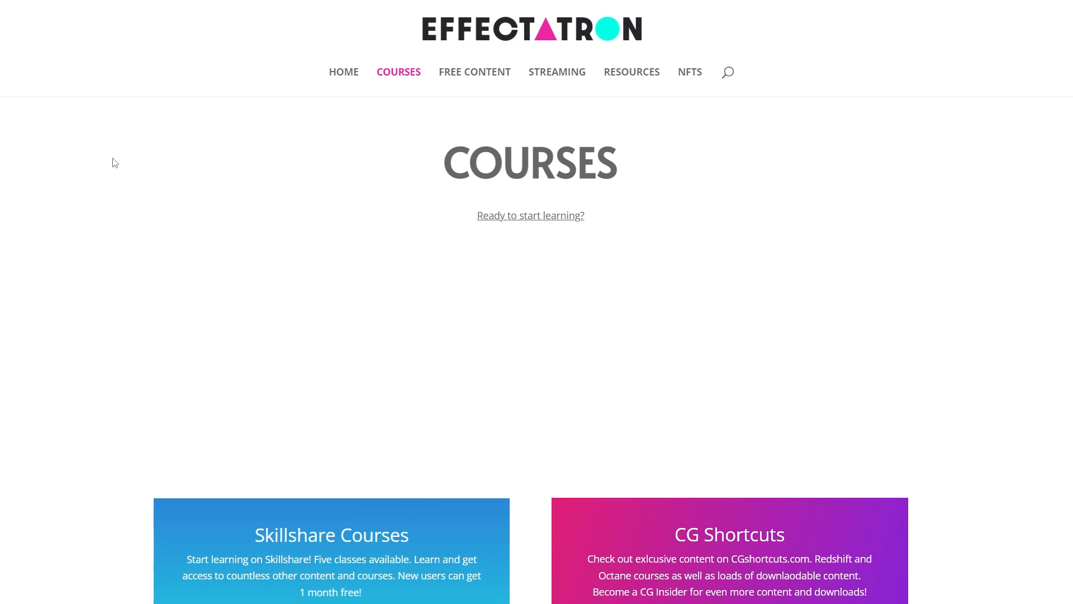
scroll(302, 268, "down", 2)
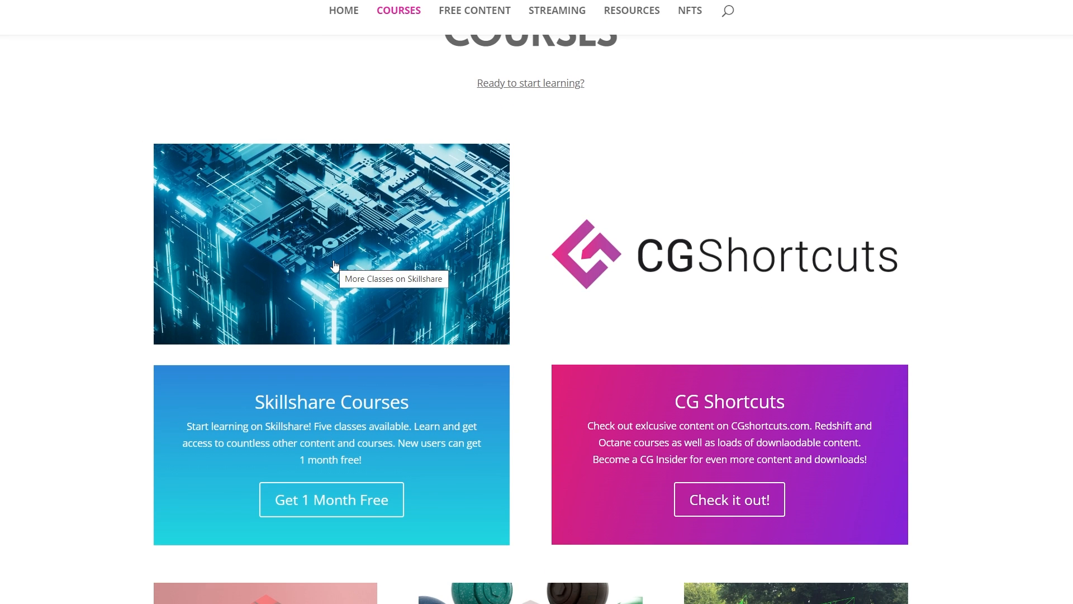
scroll(334, 267, "down", 2)
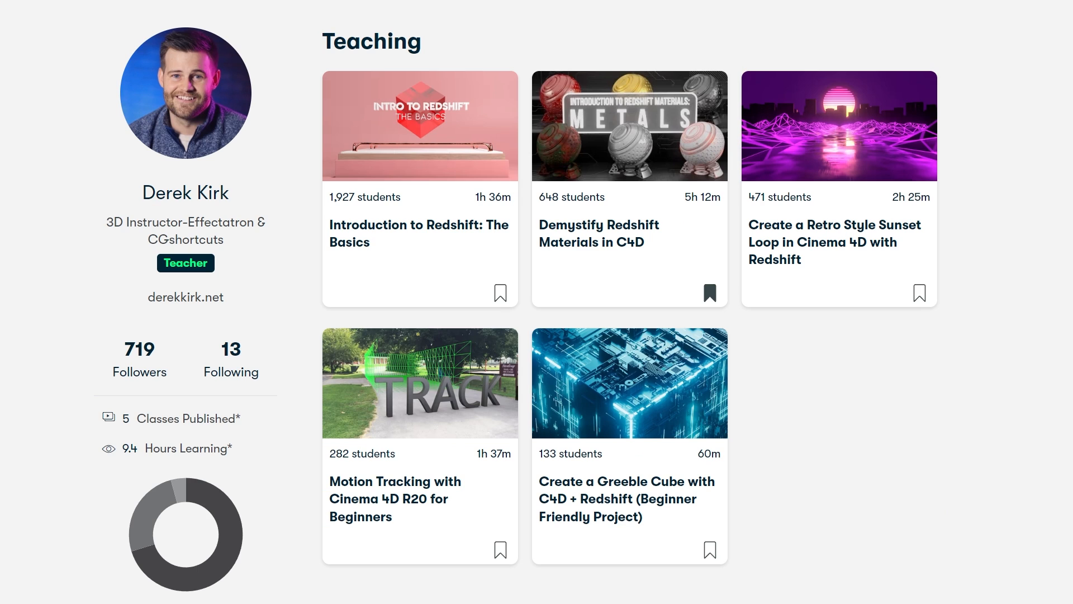